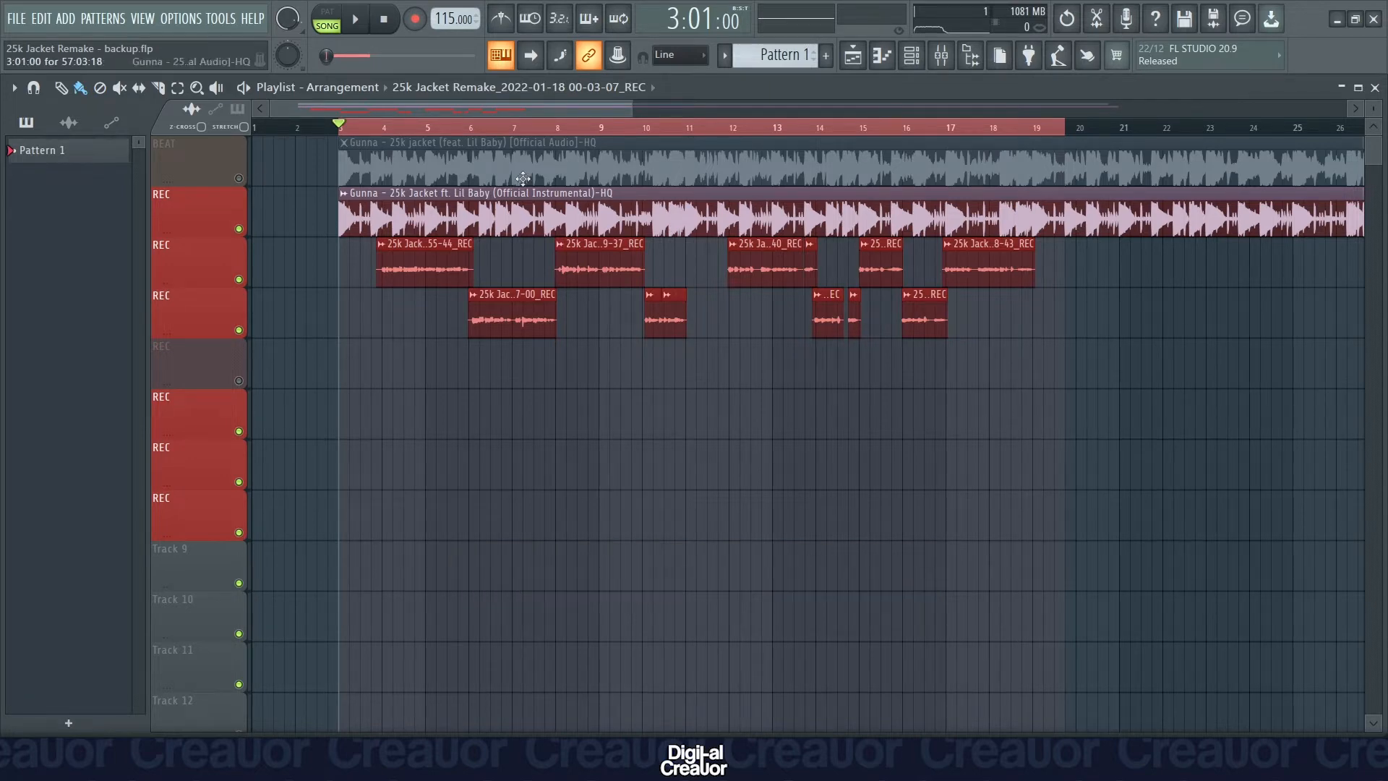
Open the mixer and examine the effect chains on the LEAD VOX, VOX BUS and Master tracks.
click(948, 62)
click(605, 299)
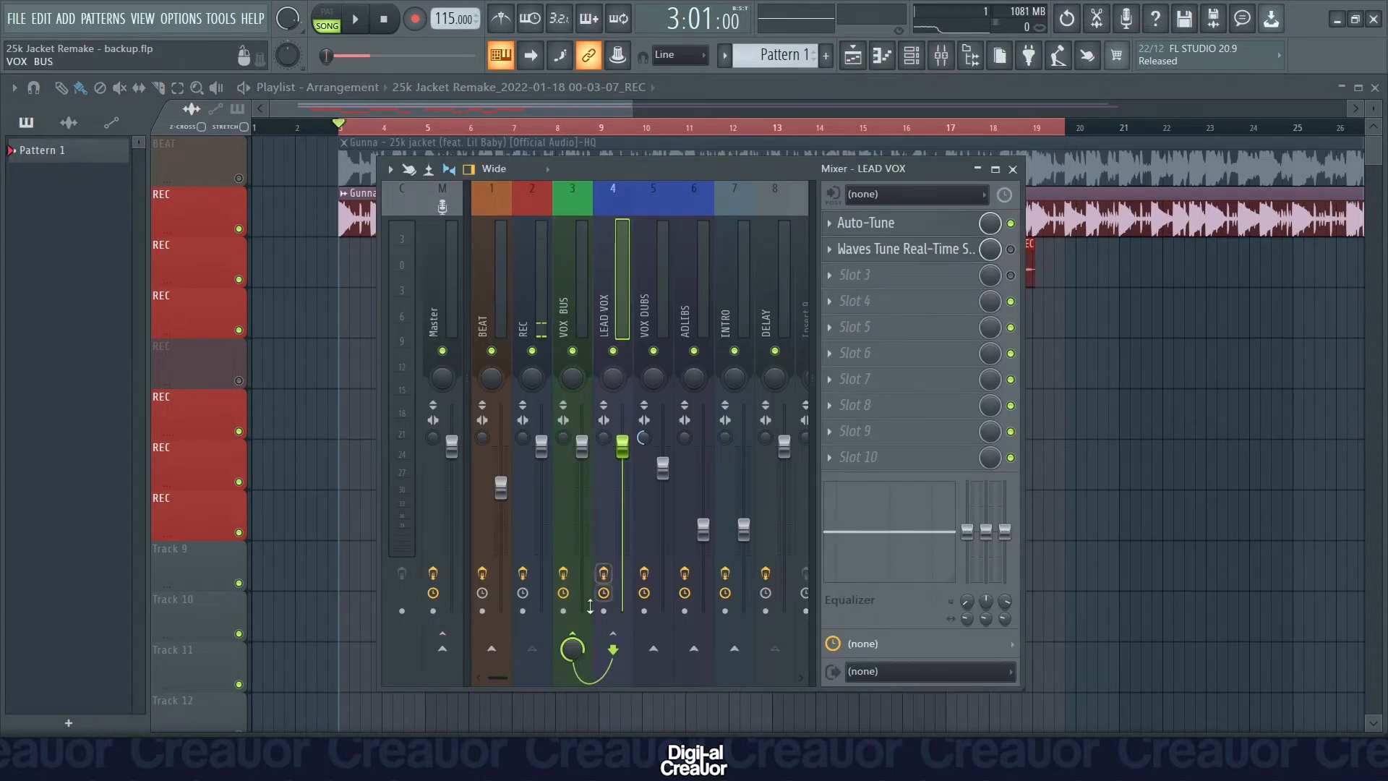
click(569, 311)
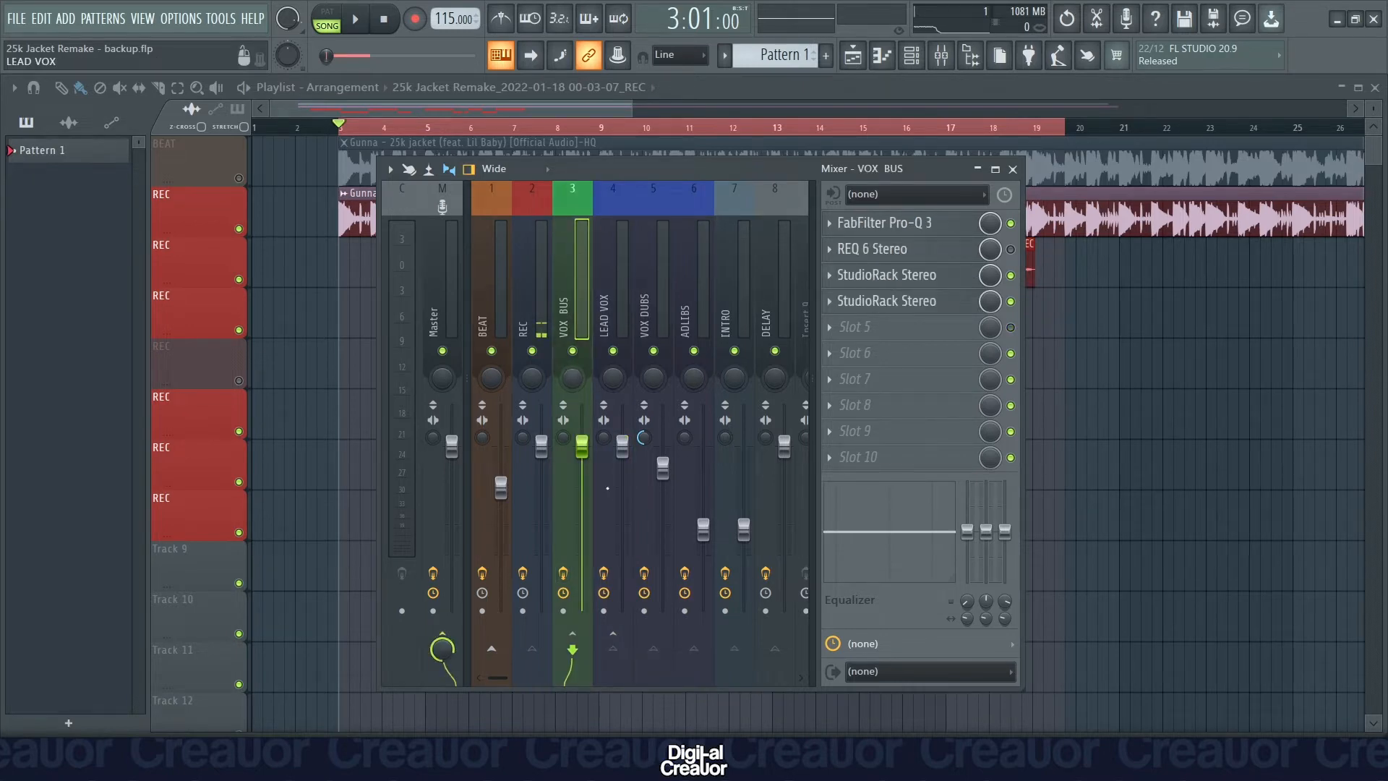
click(429, 304)
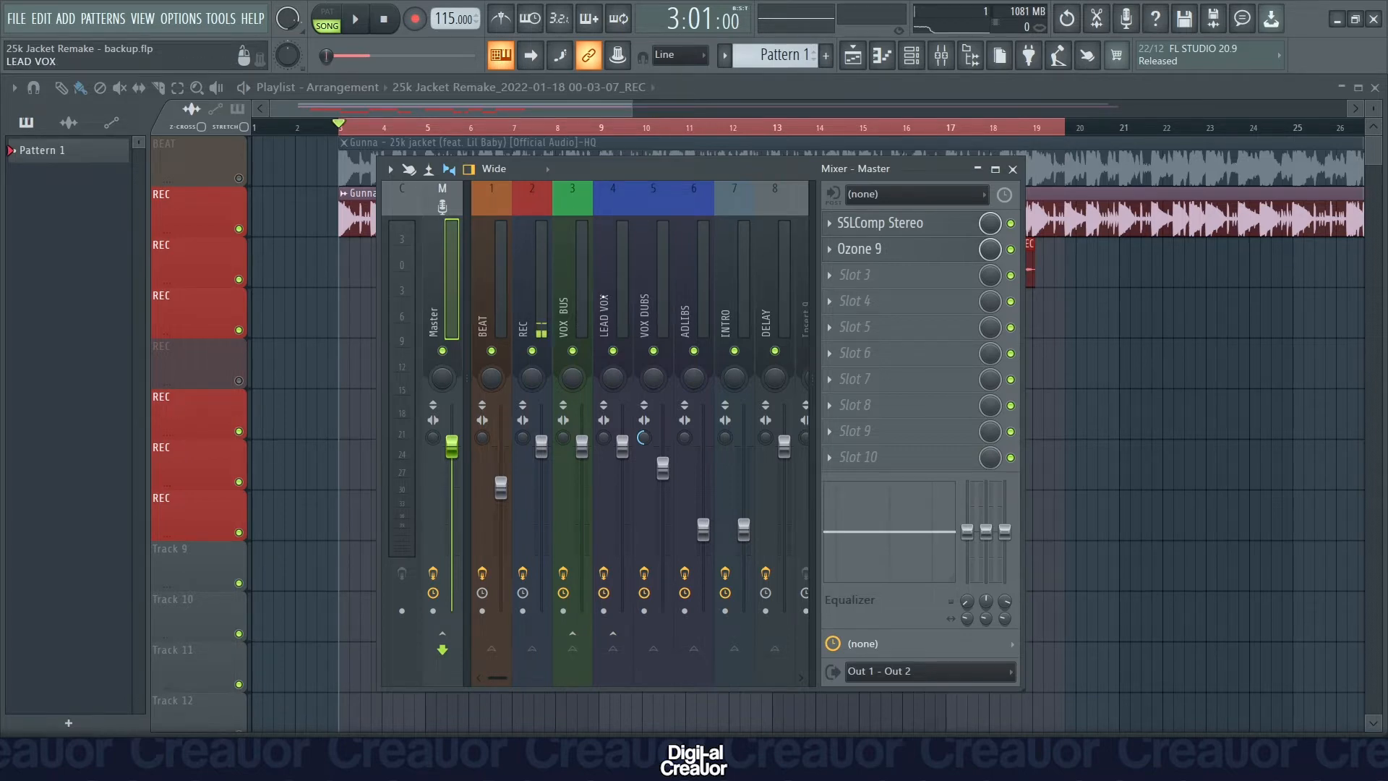
click(604, 299)
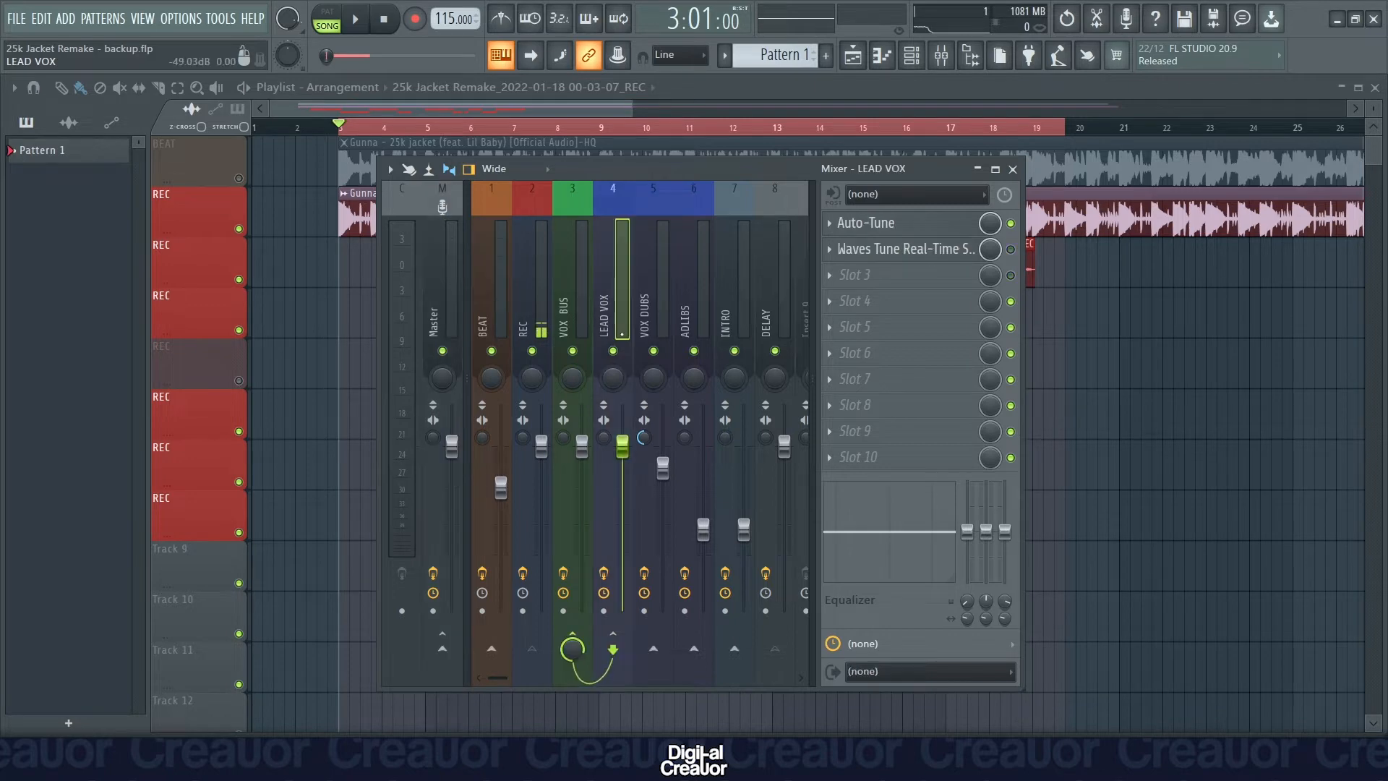
Review the Auto-Tune and Waves Tune Real-Time settings on the LEAD VOX track.
click(924, 232)
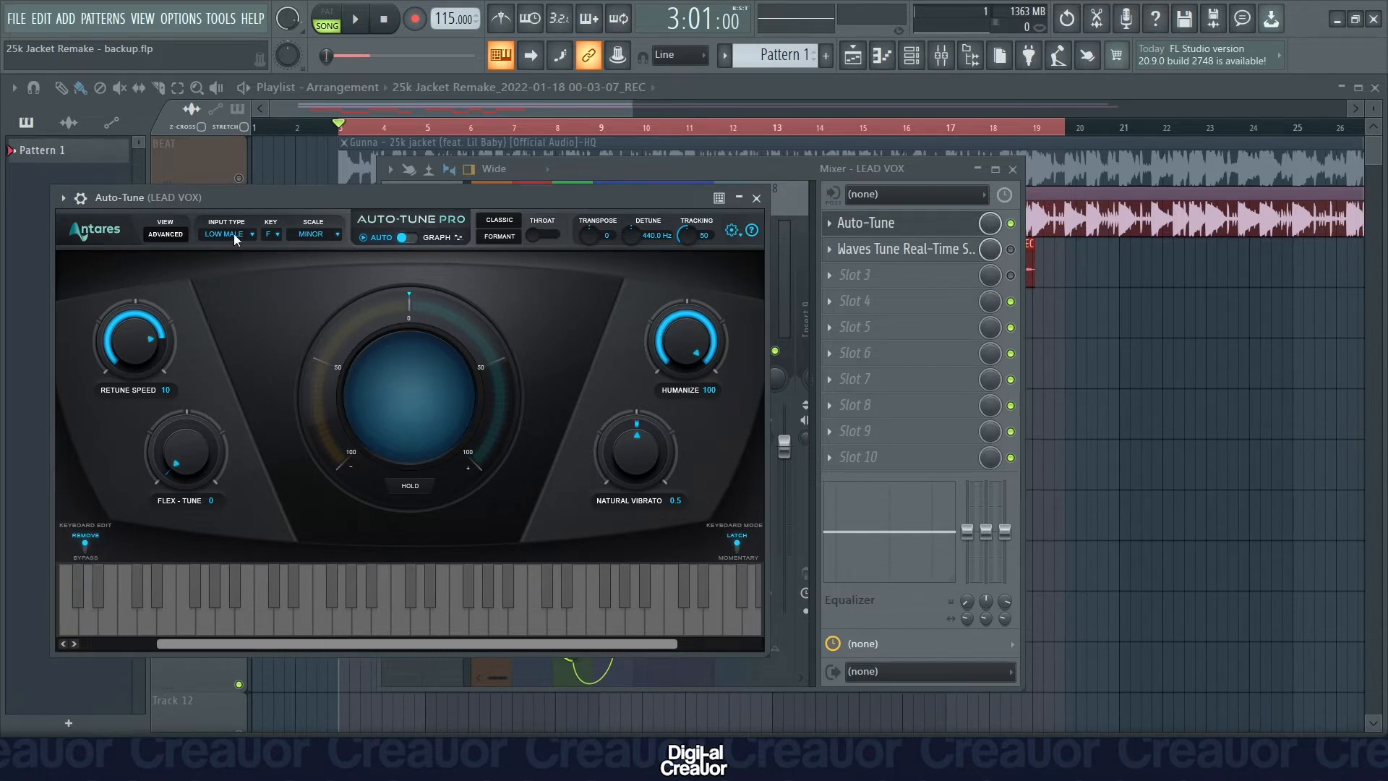
click(756, 197)
click(913, 250)
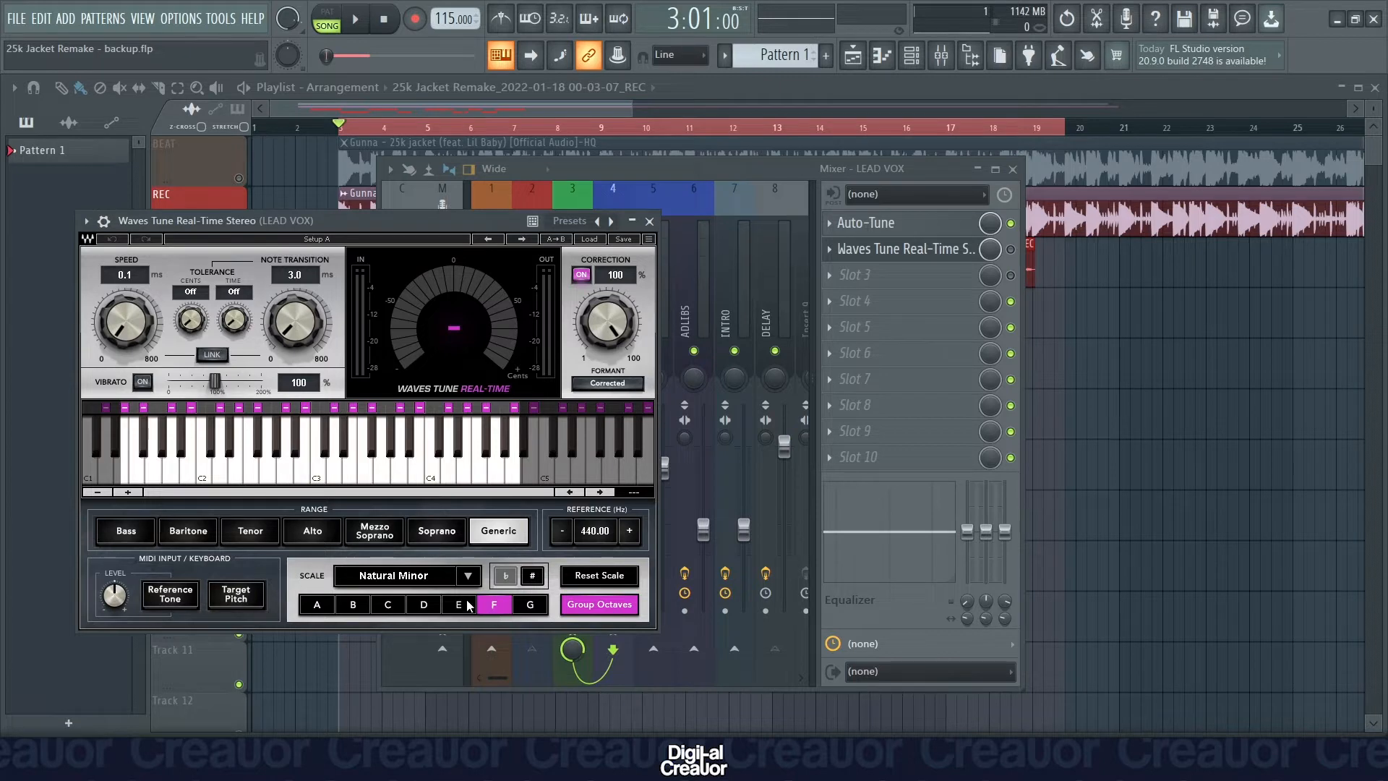
click(649, 220)
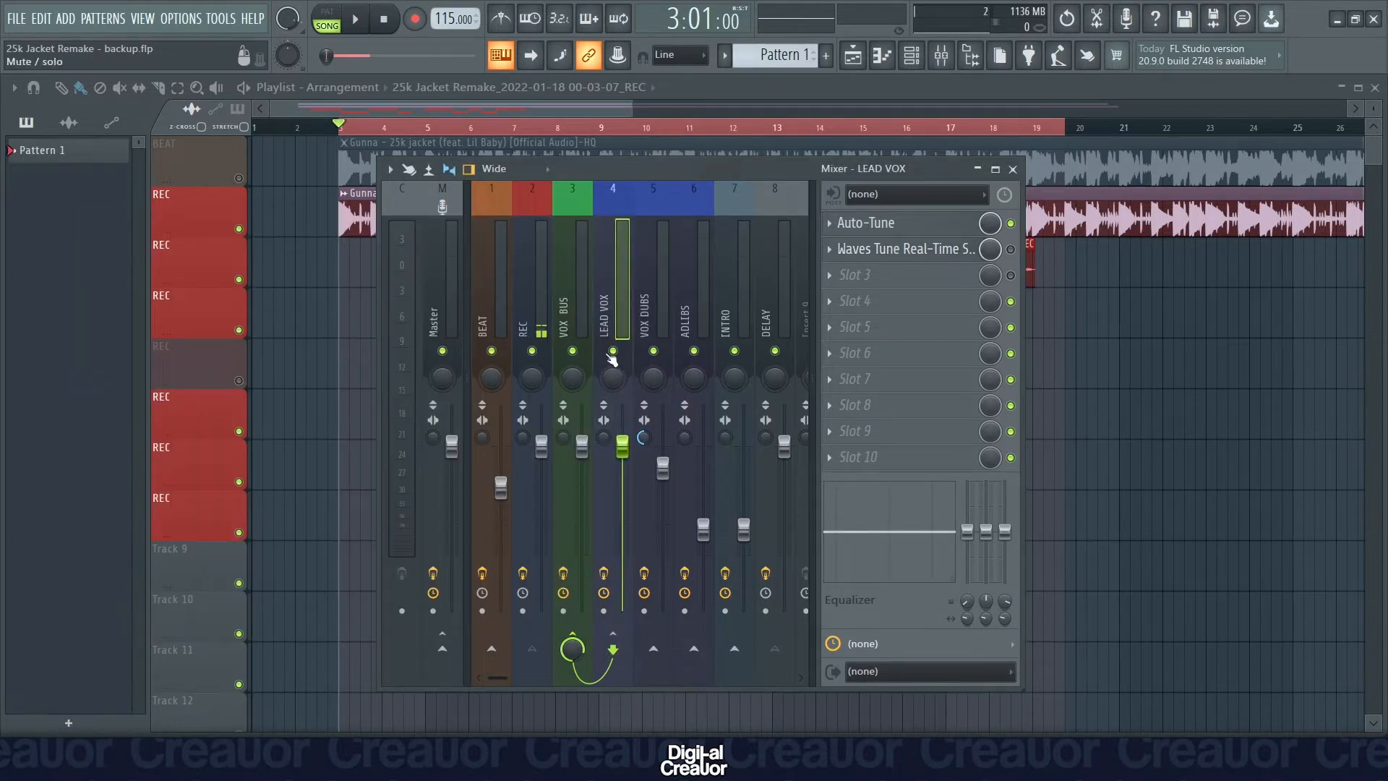
In the VOX BUS FabFilter Pro-Q 3, boost the highest band to +30 dB during playback and sweep it to about 9080 Hz.
click(568, 293)
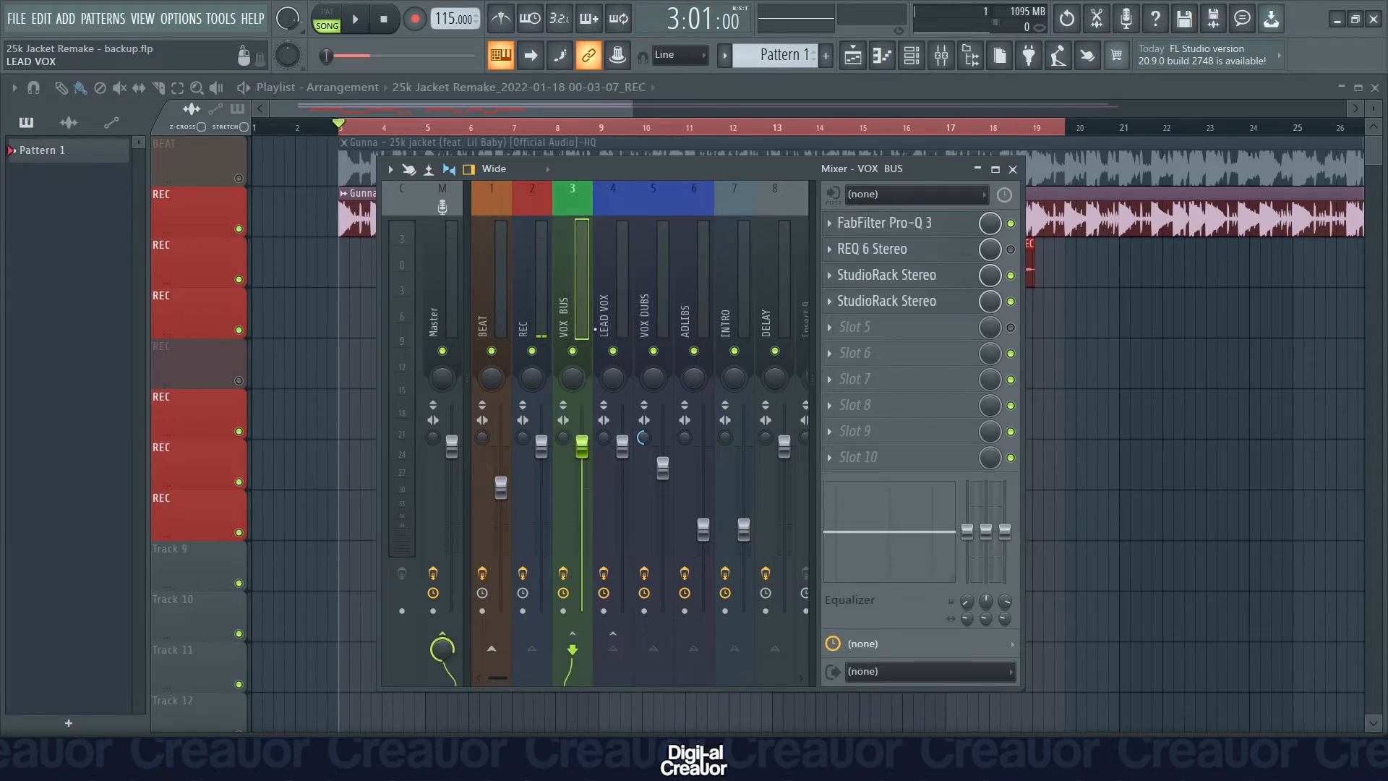
click(917, 224)
mouse_move(477, 303)
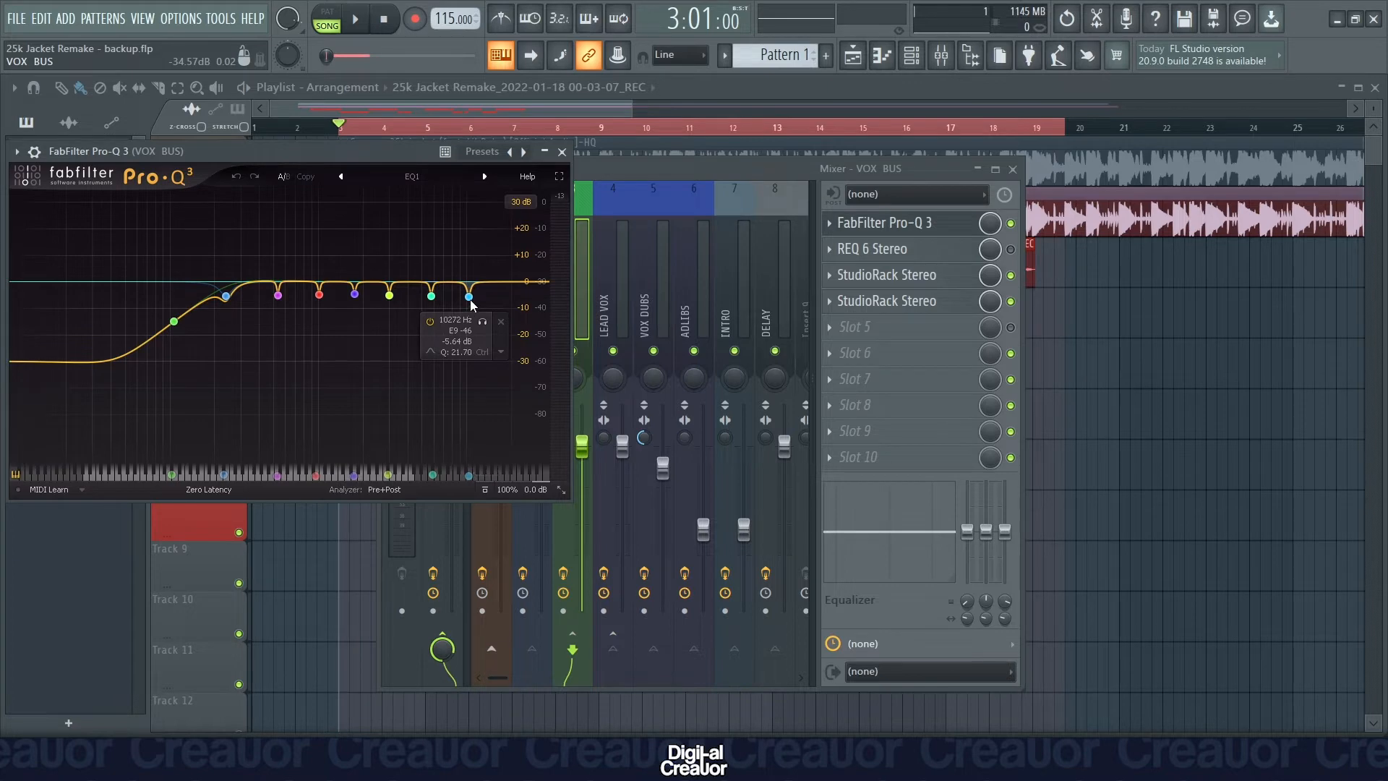
key(space)
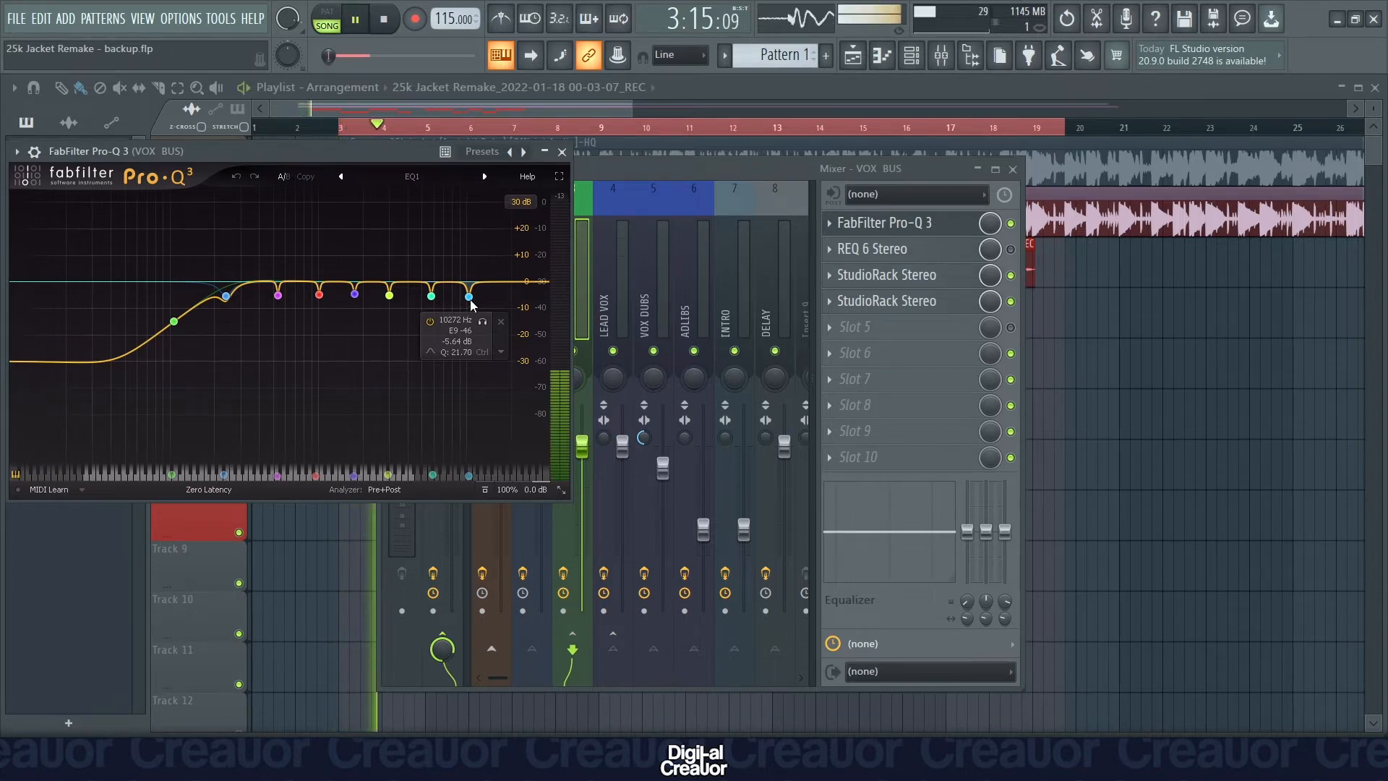
drag(470, 300, 462, 171)
key(space)
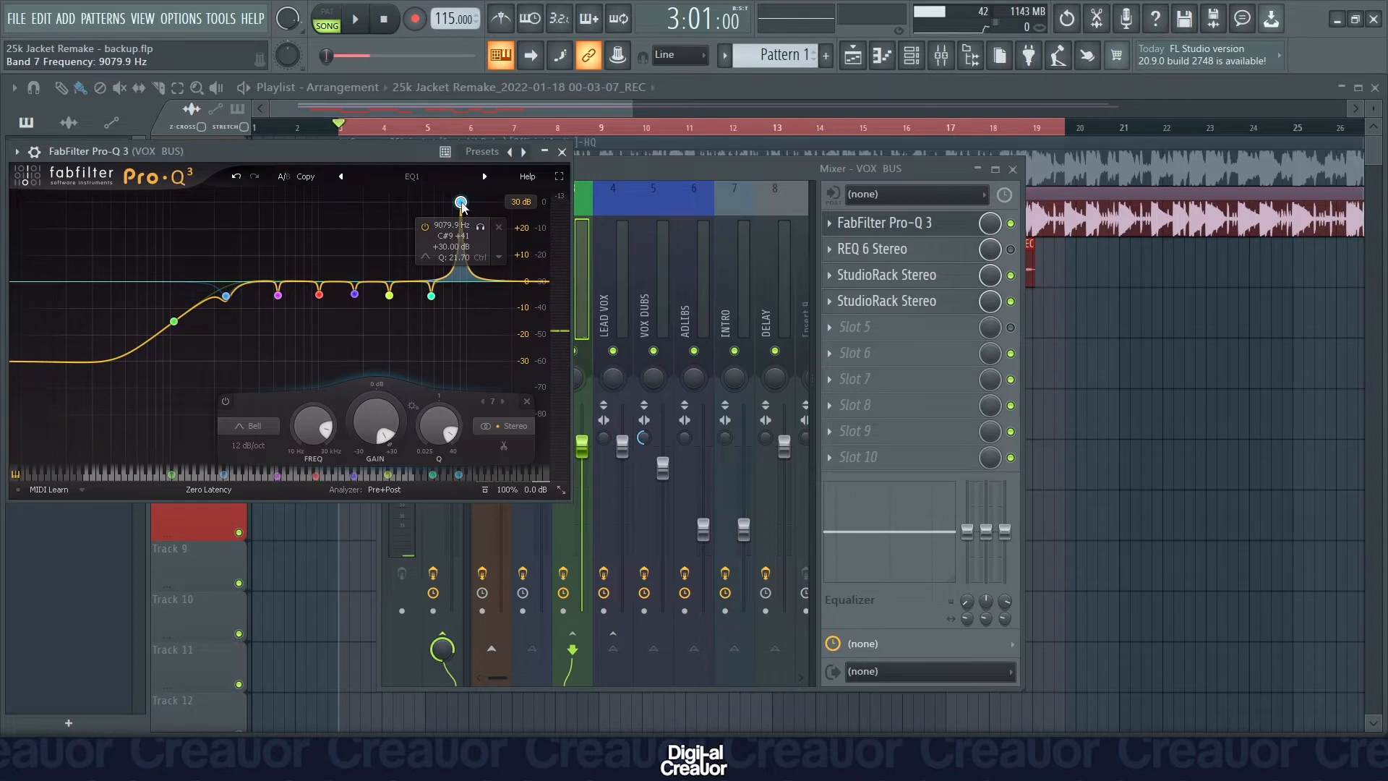
Fine-tune the boosted Pro-Q 3 band to 8978.7 Hz, audition it, and lower its gain to a narrow cut matching the neighbouring bands.
drag(461, 204, 460, 202)
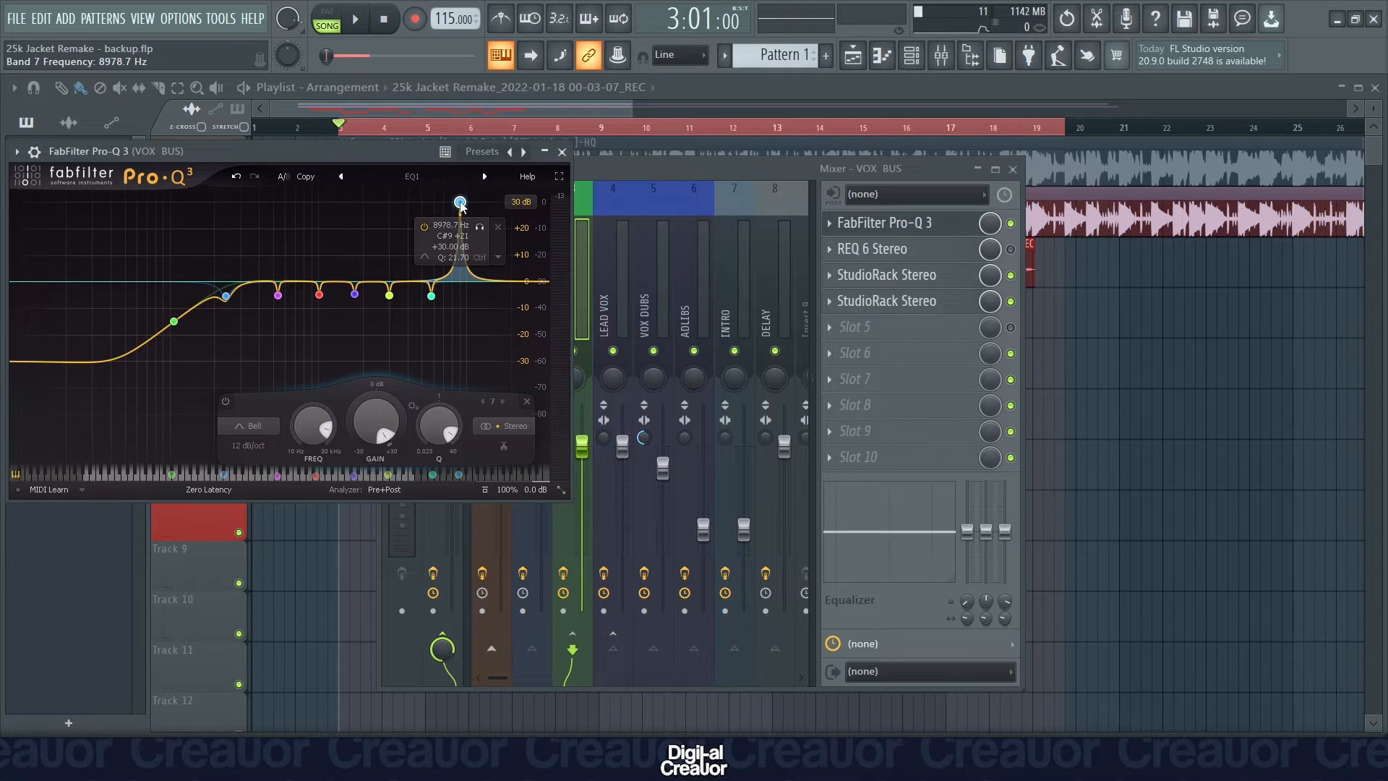
key(space)
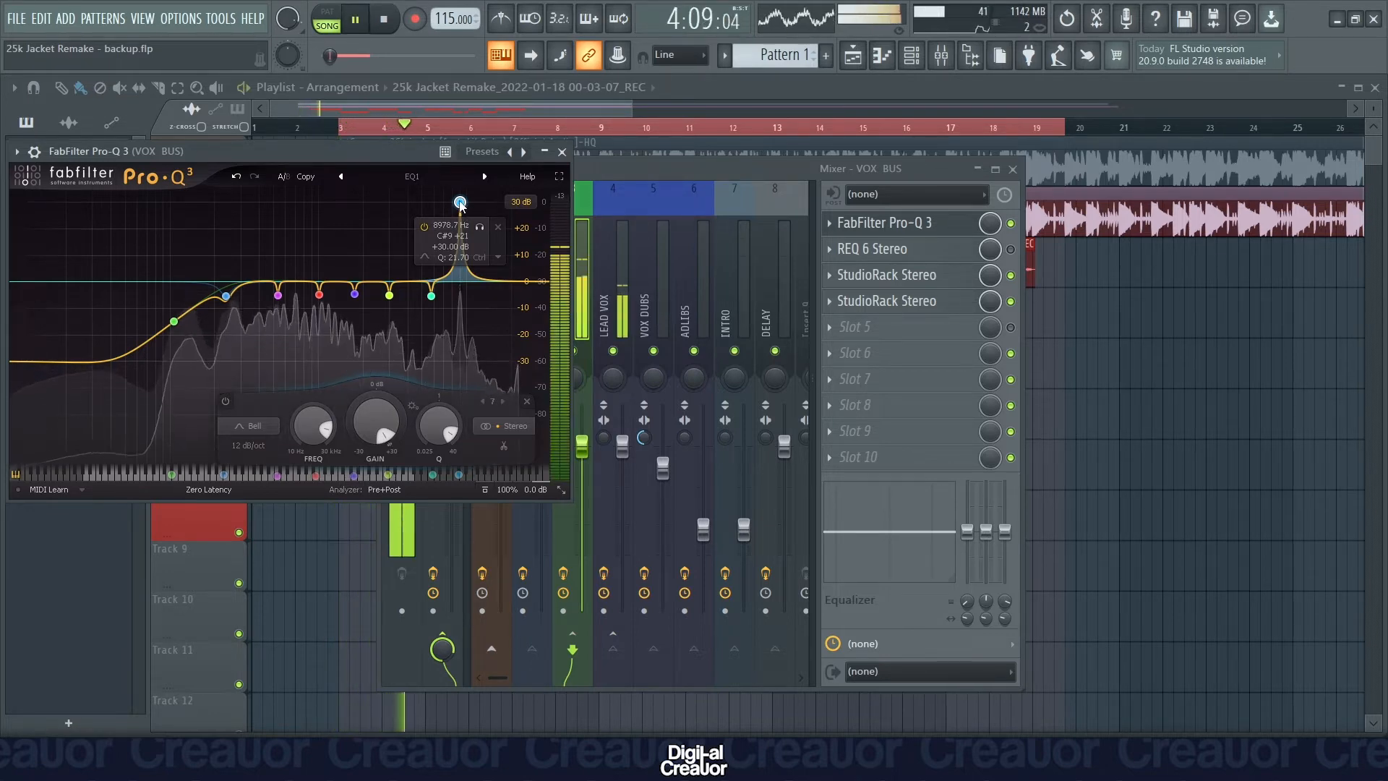
key(space)
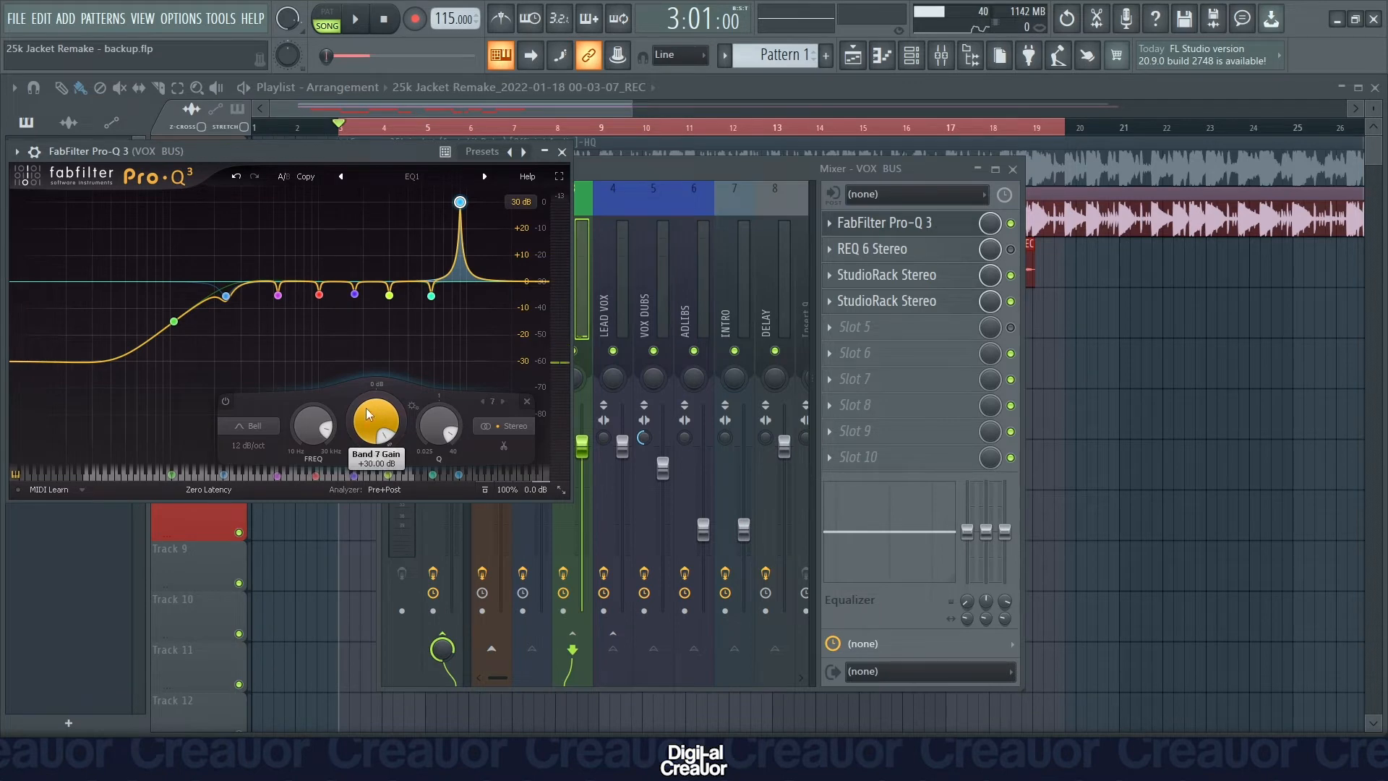
drag(375, 409, 355, 514)
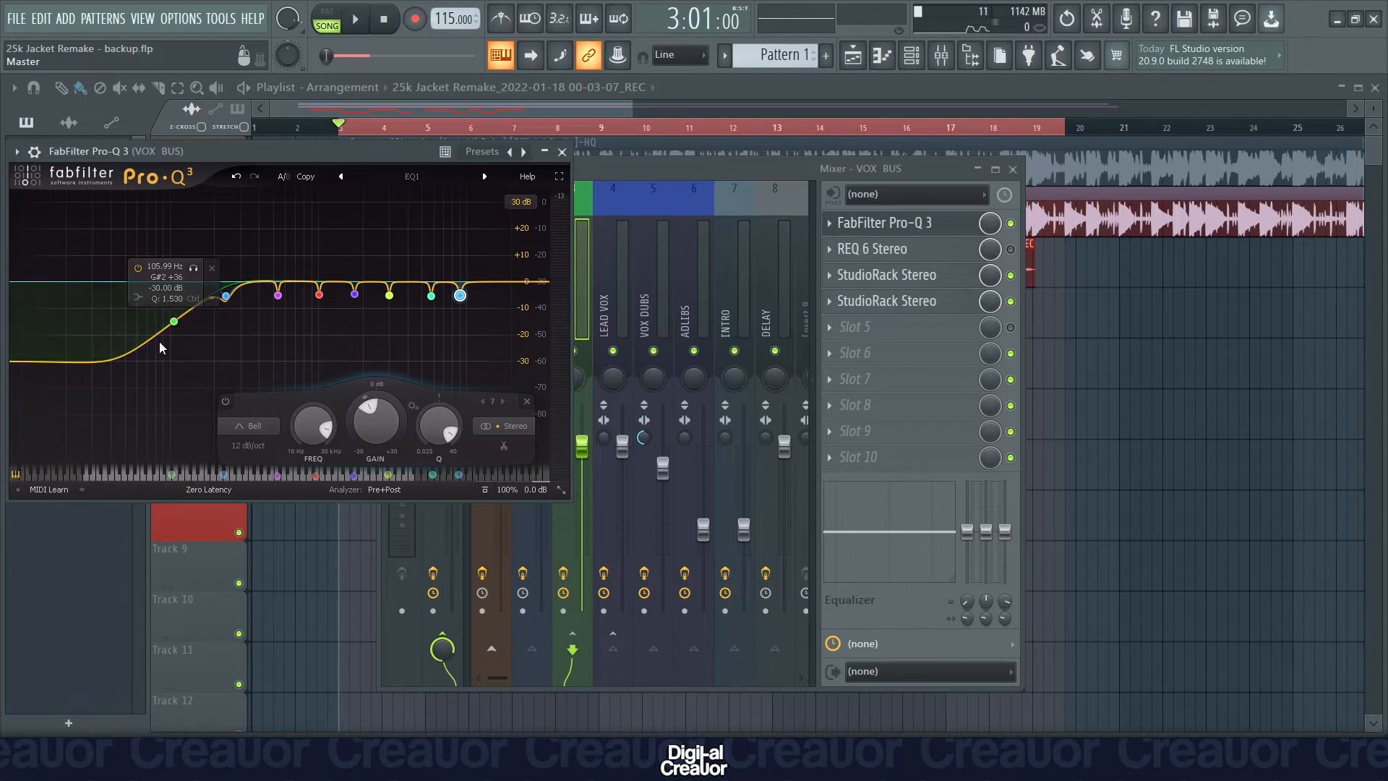
Return to the VOX BUS effect chain and audition the song with FabFilter Pro-Q 3 active.
click(624, 330)
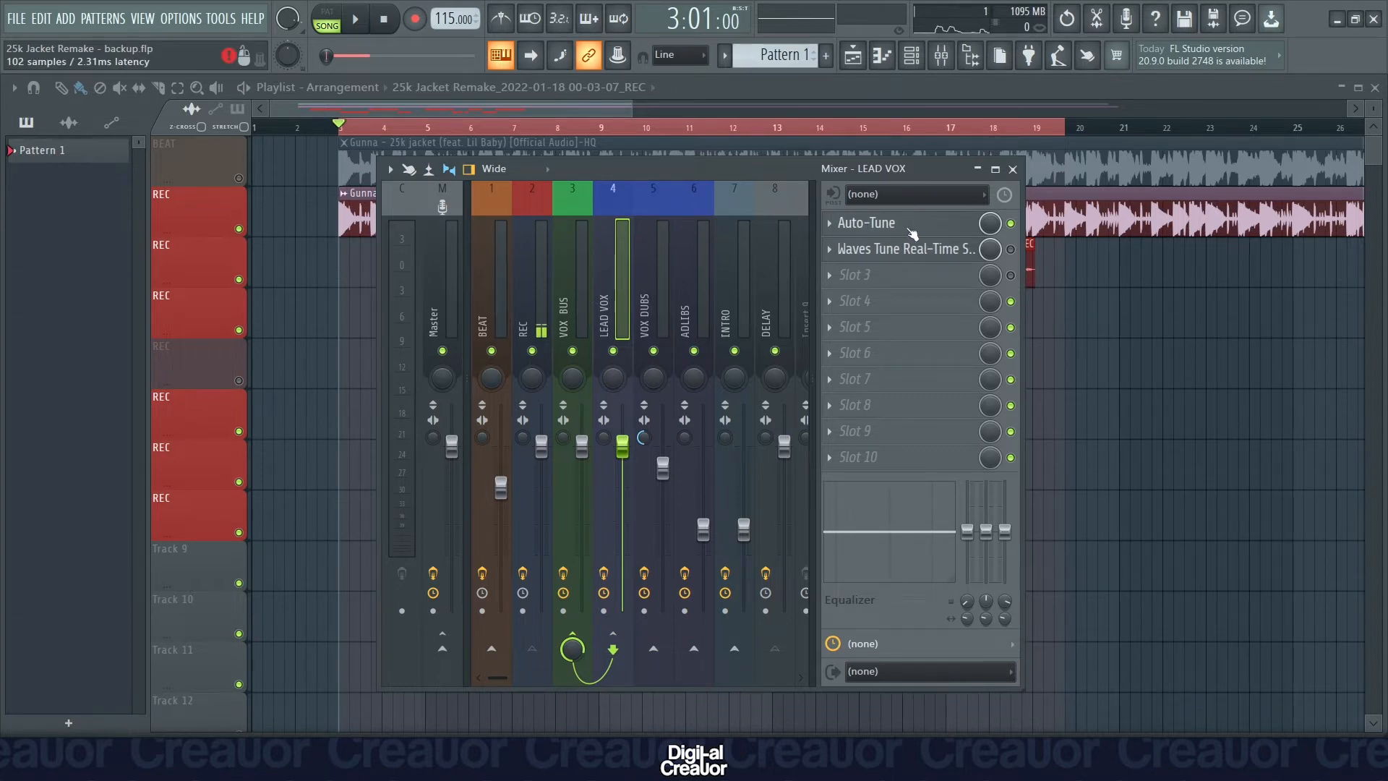
click(582, 311)
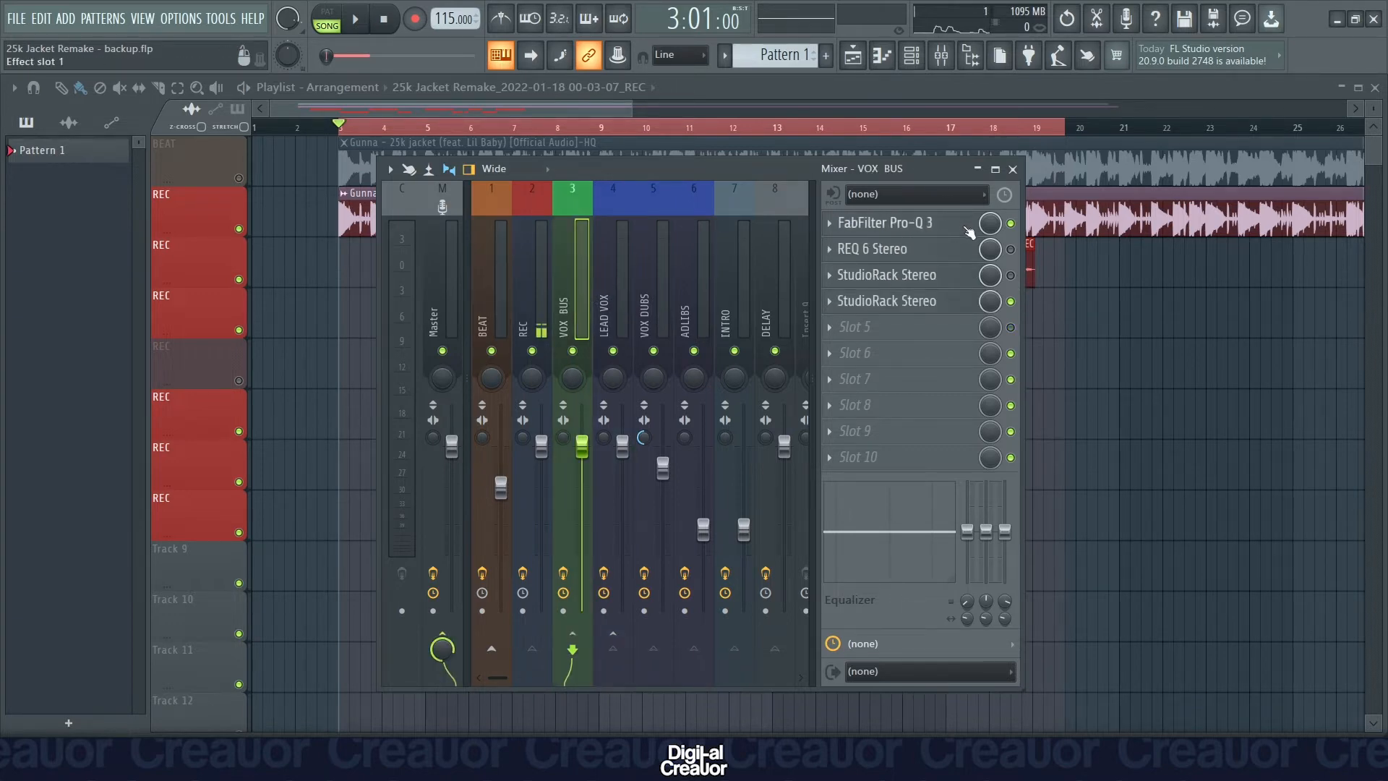
key(space)
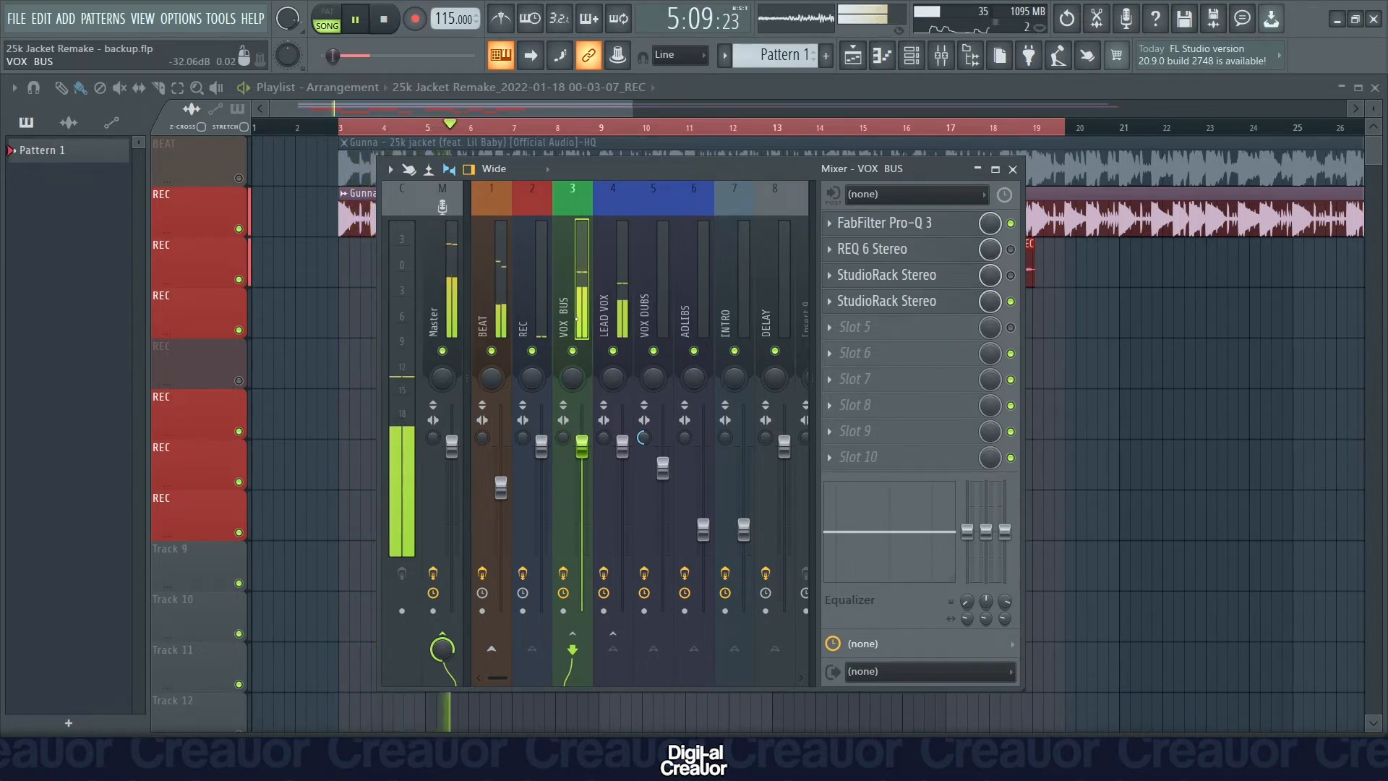
key(space)
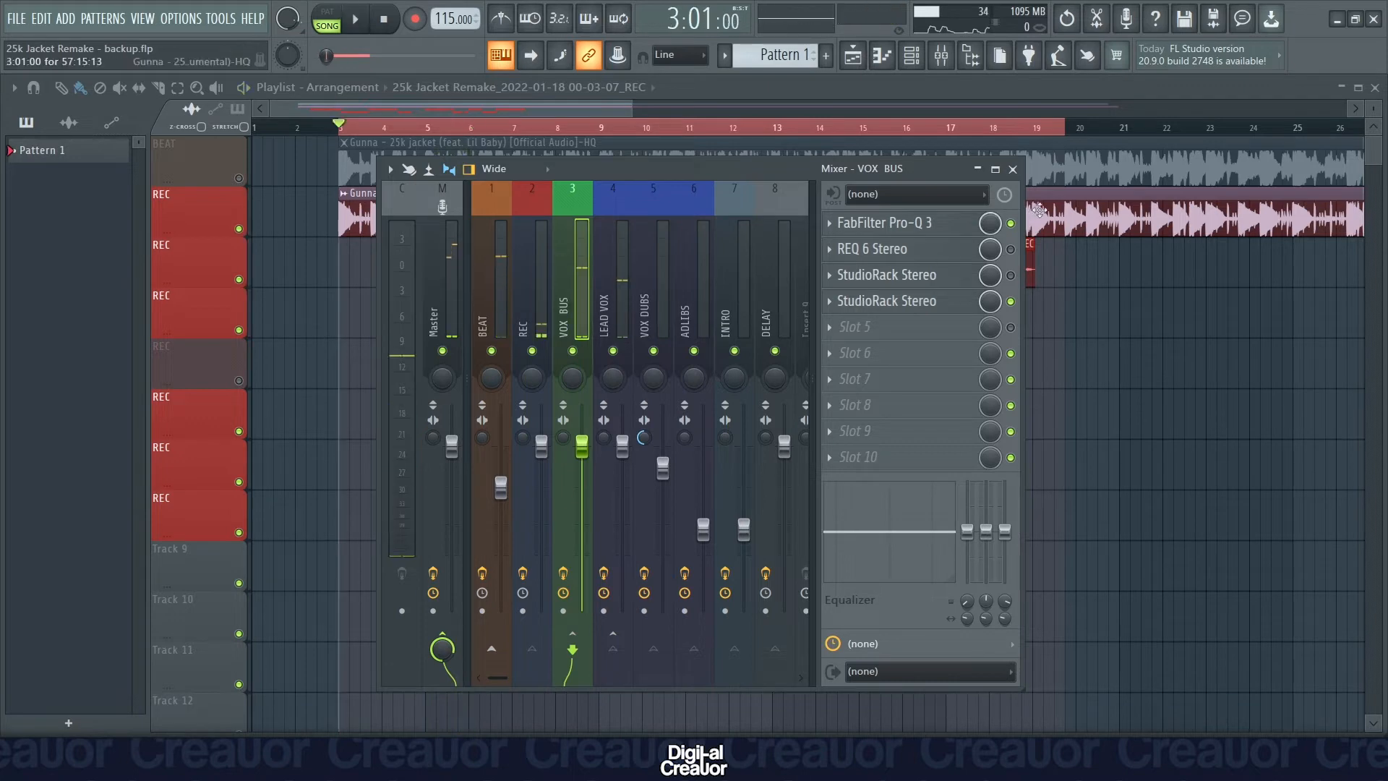
Bypass FabFilter Pro-Q 3 on VOX BUS, audition the song without it, and re-enable it.
click(1011, 224)
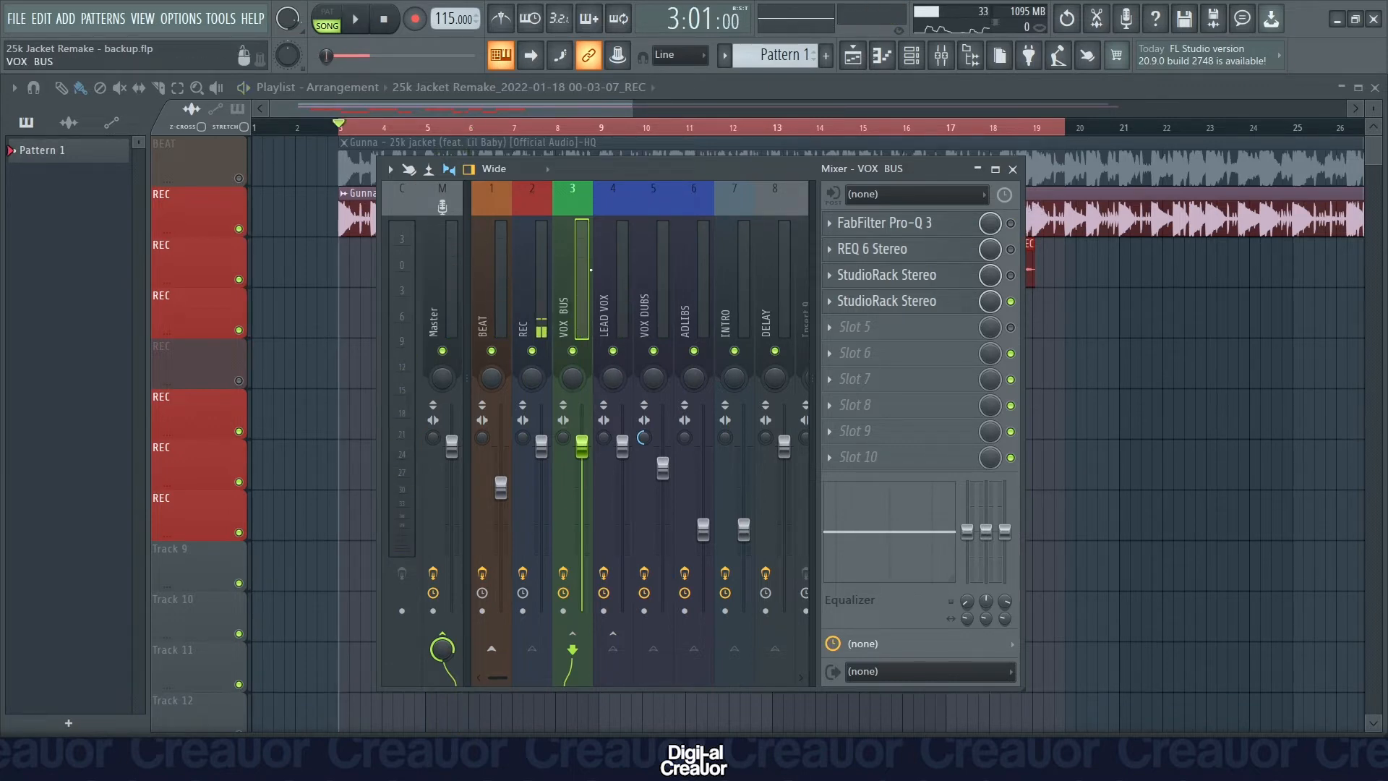
key(space)
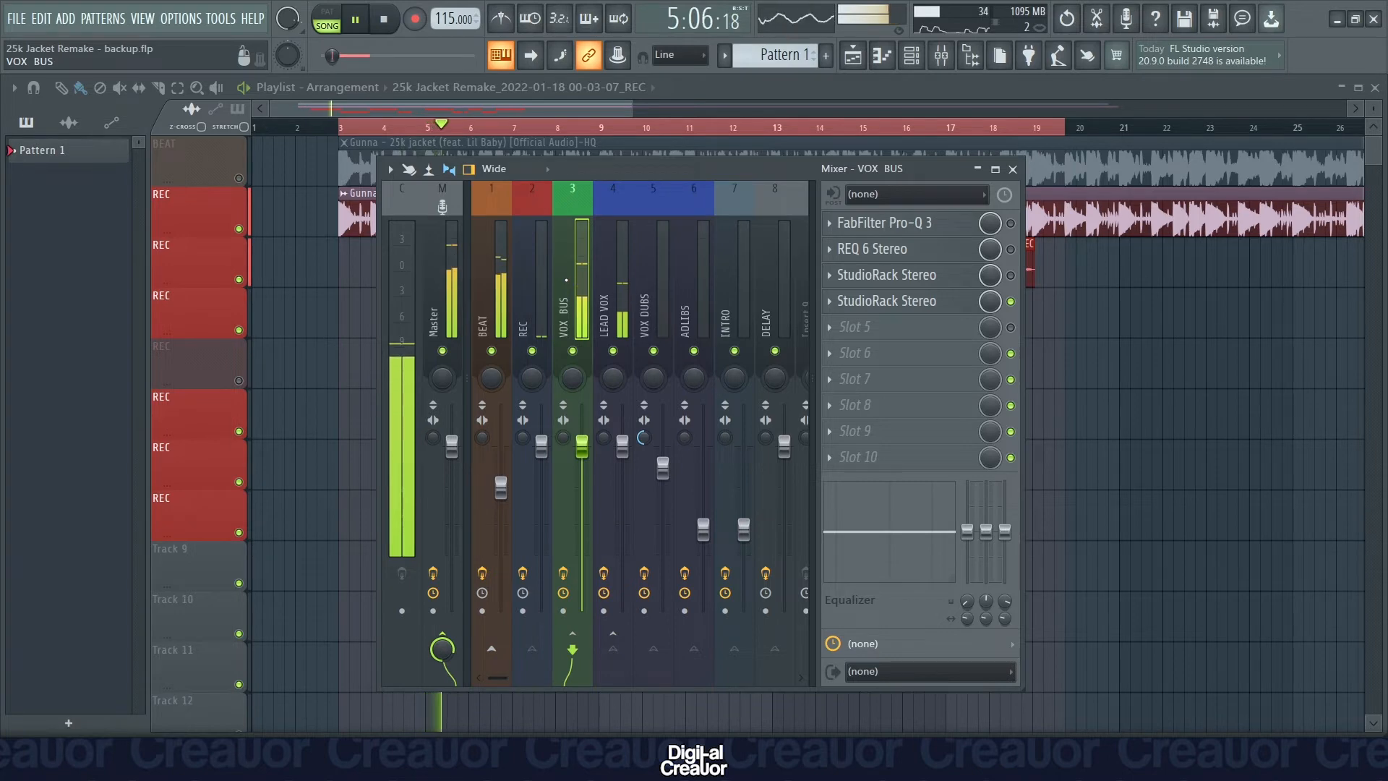
key(space)
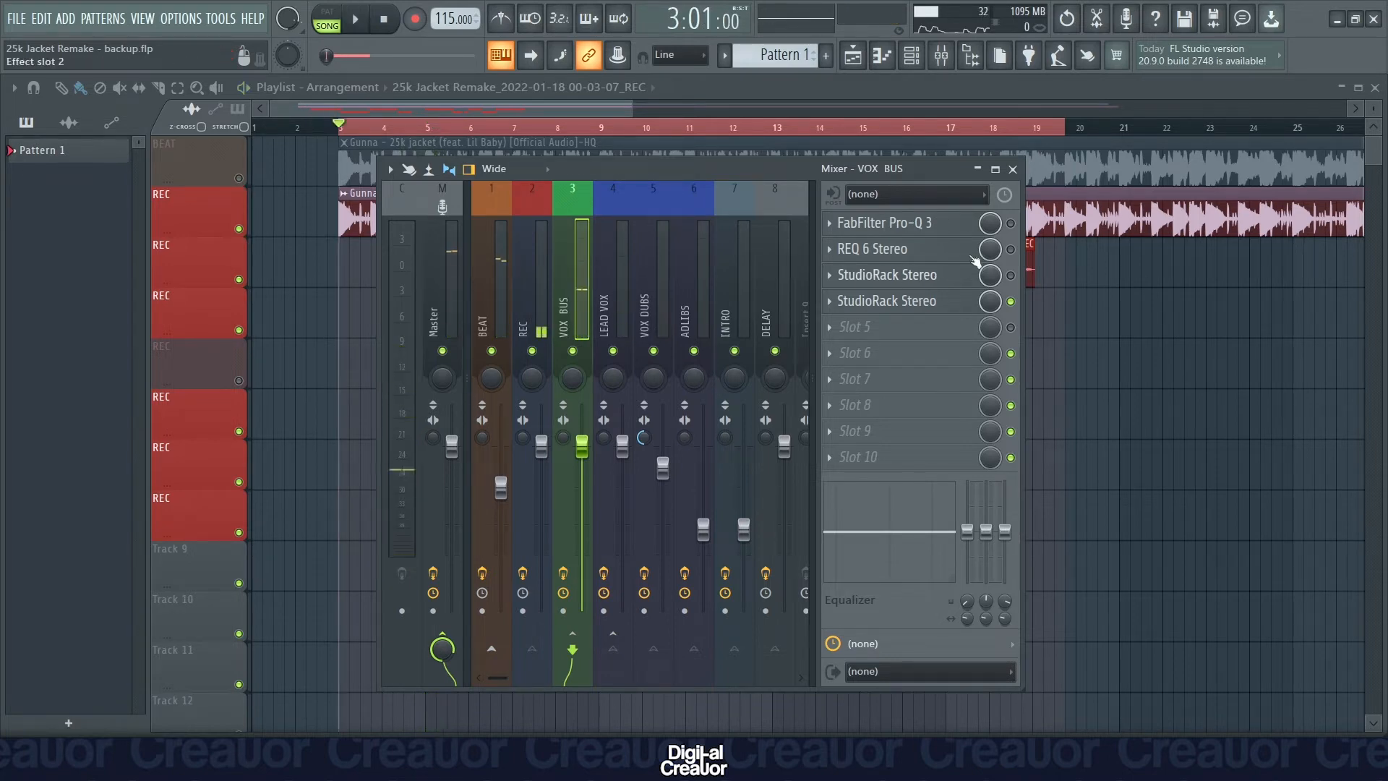
click(1012, 225)
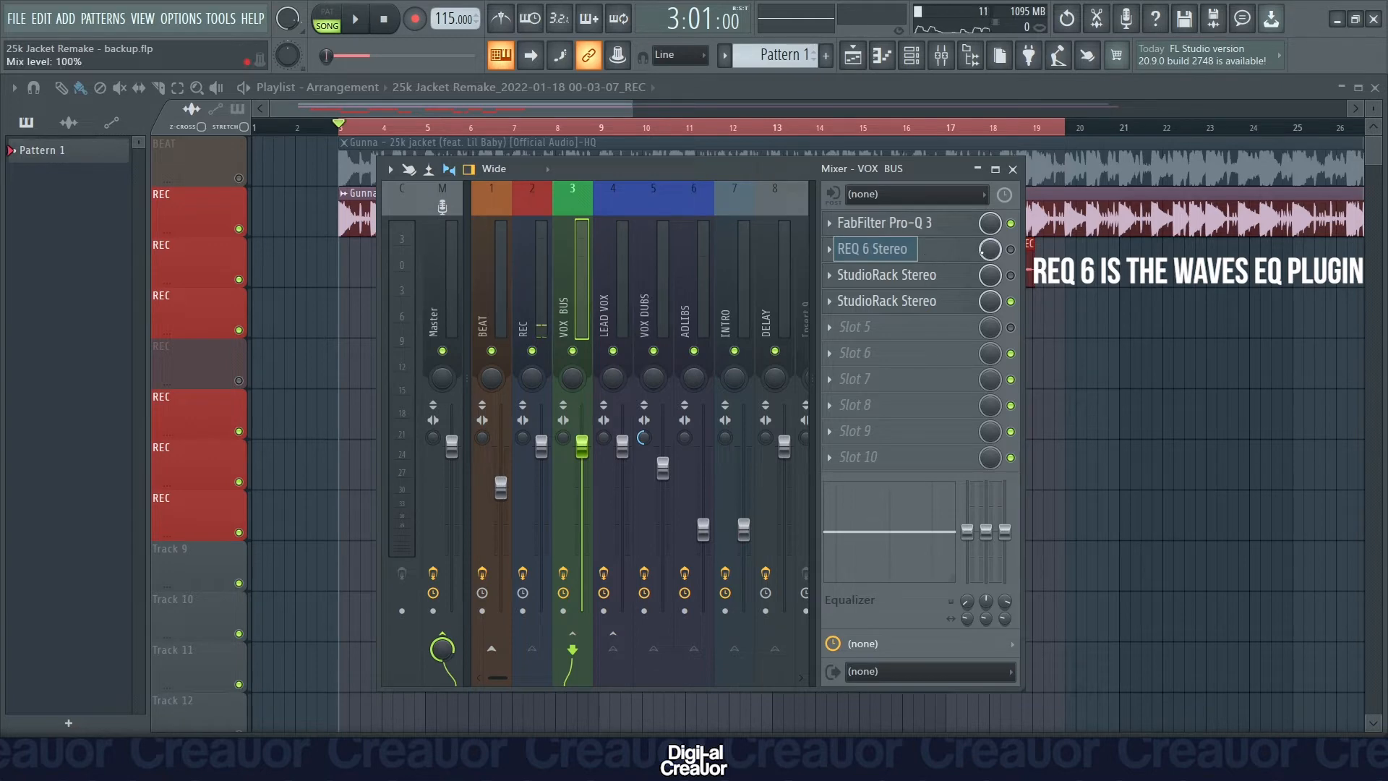
Enable the first StudioRack Stereo on VOX BUS and review its NS1 noise suppressor settings.
click(1011, 276)
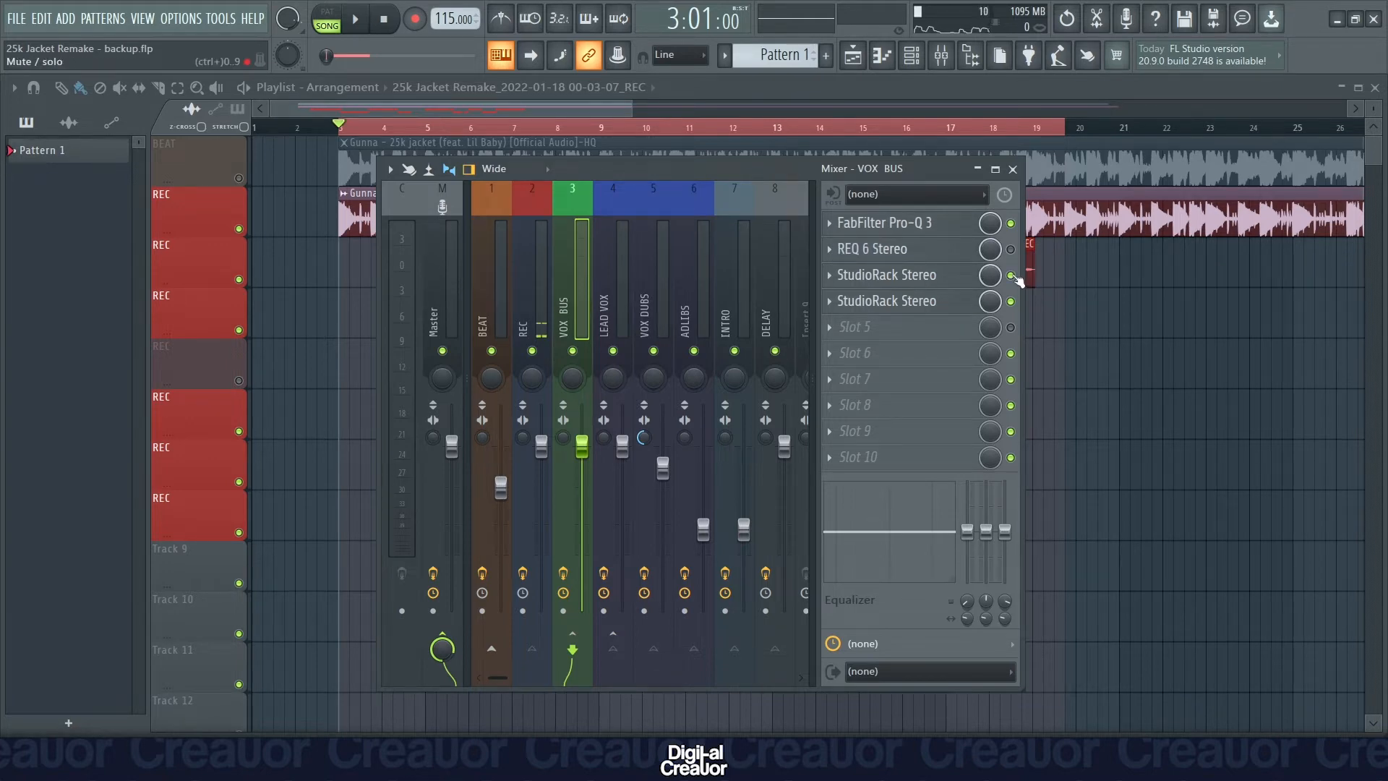
click(887, 274)
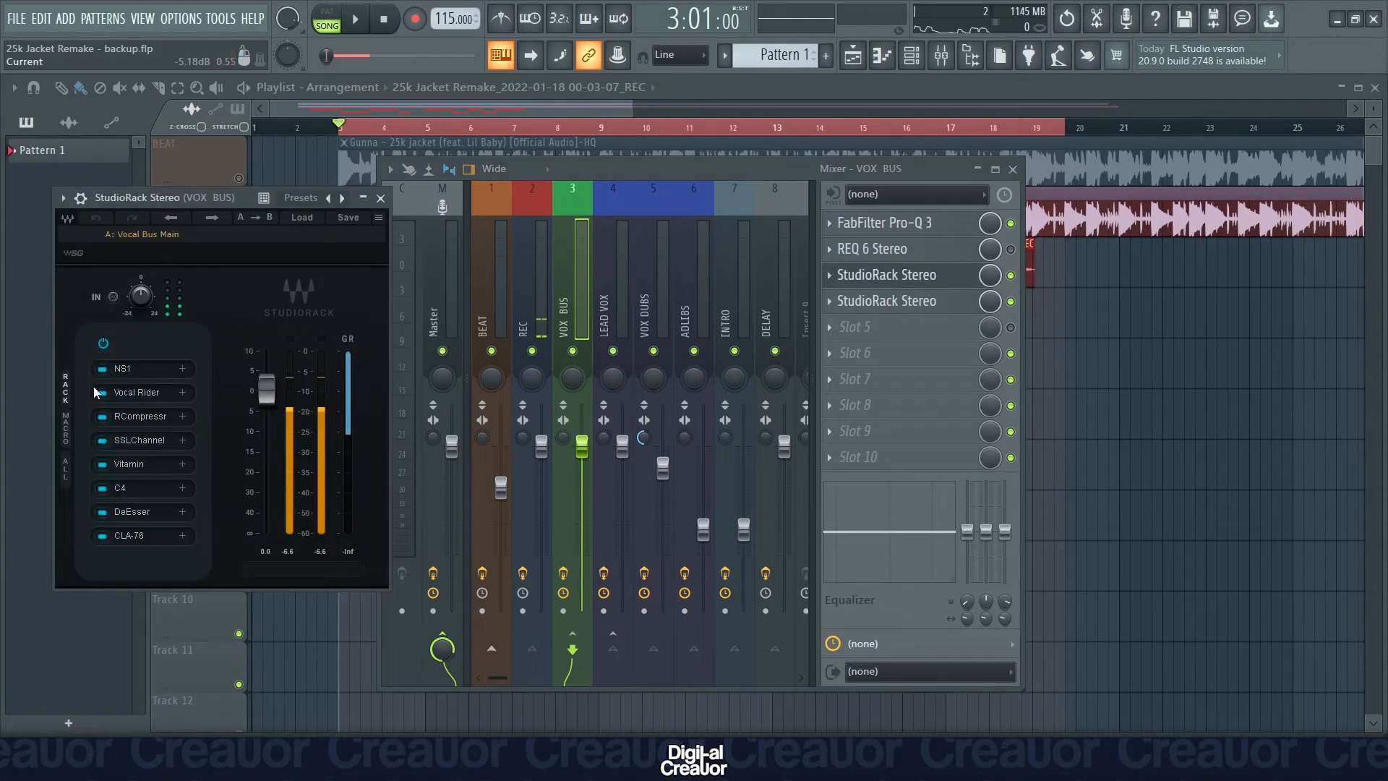
click(129, 370)
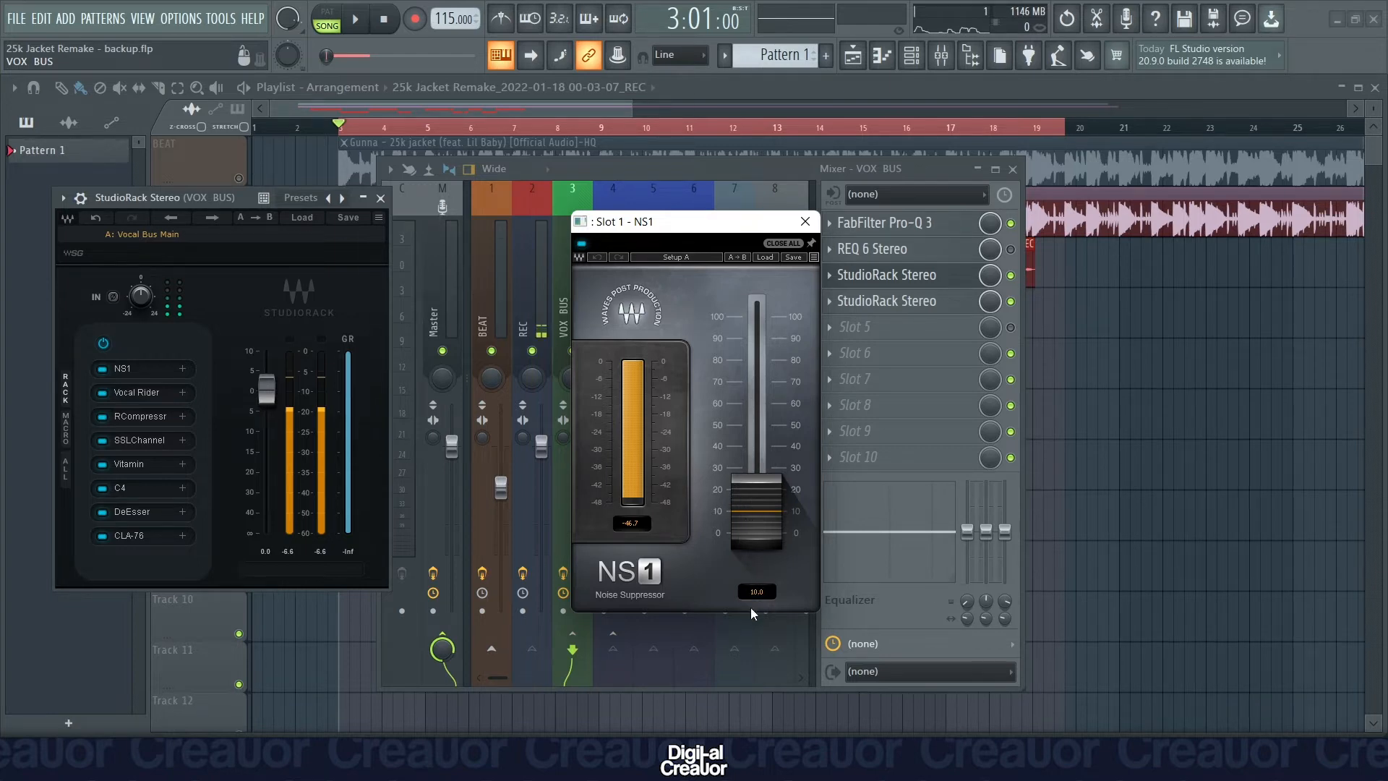
click(805, 221)
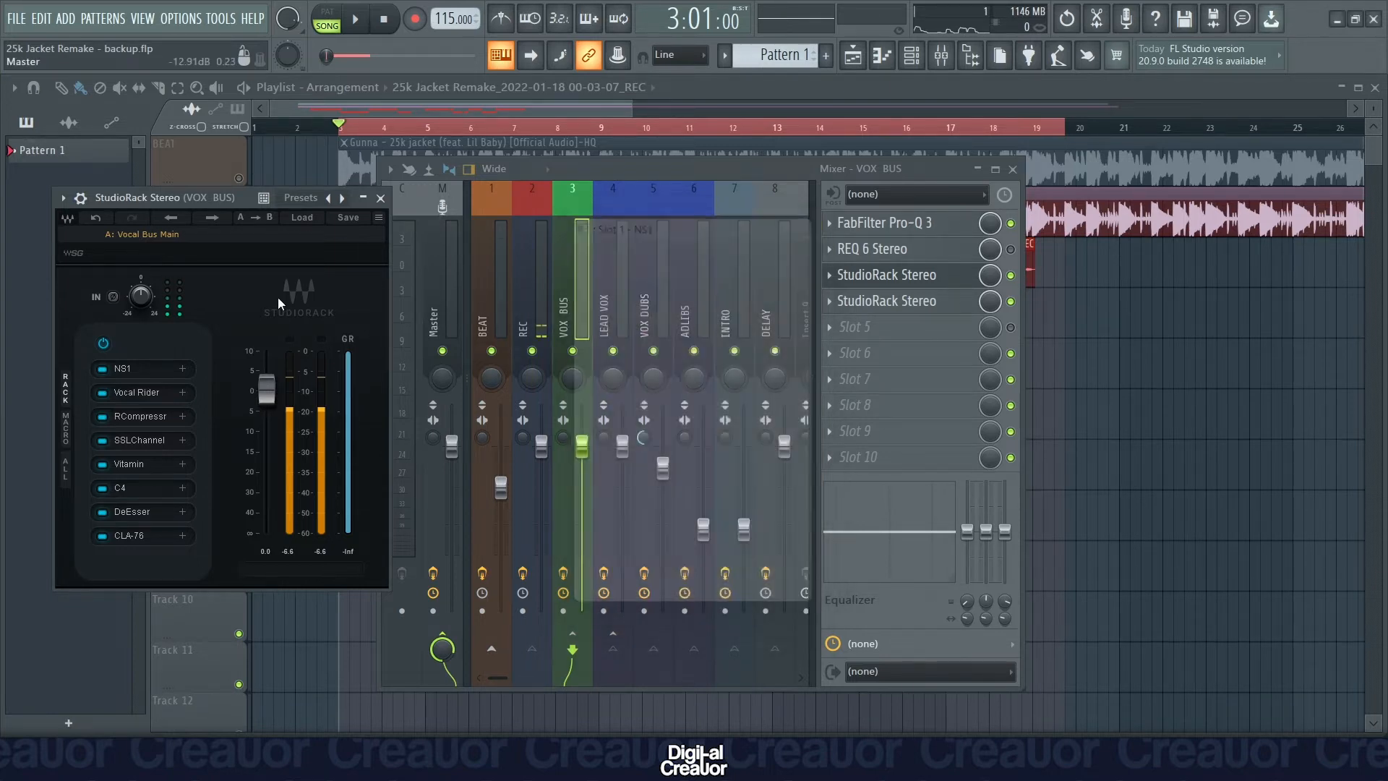
Bypass every StudioRack plugin from Vocal Rider through CLA-76, leaving only NS1 active, and audition the song.
click(103, 392)
click(102, 416)
click(103, 440)
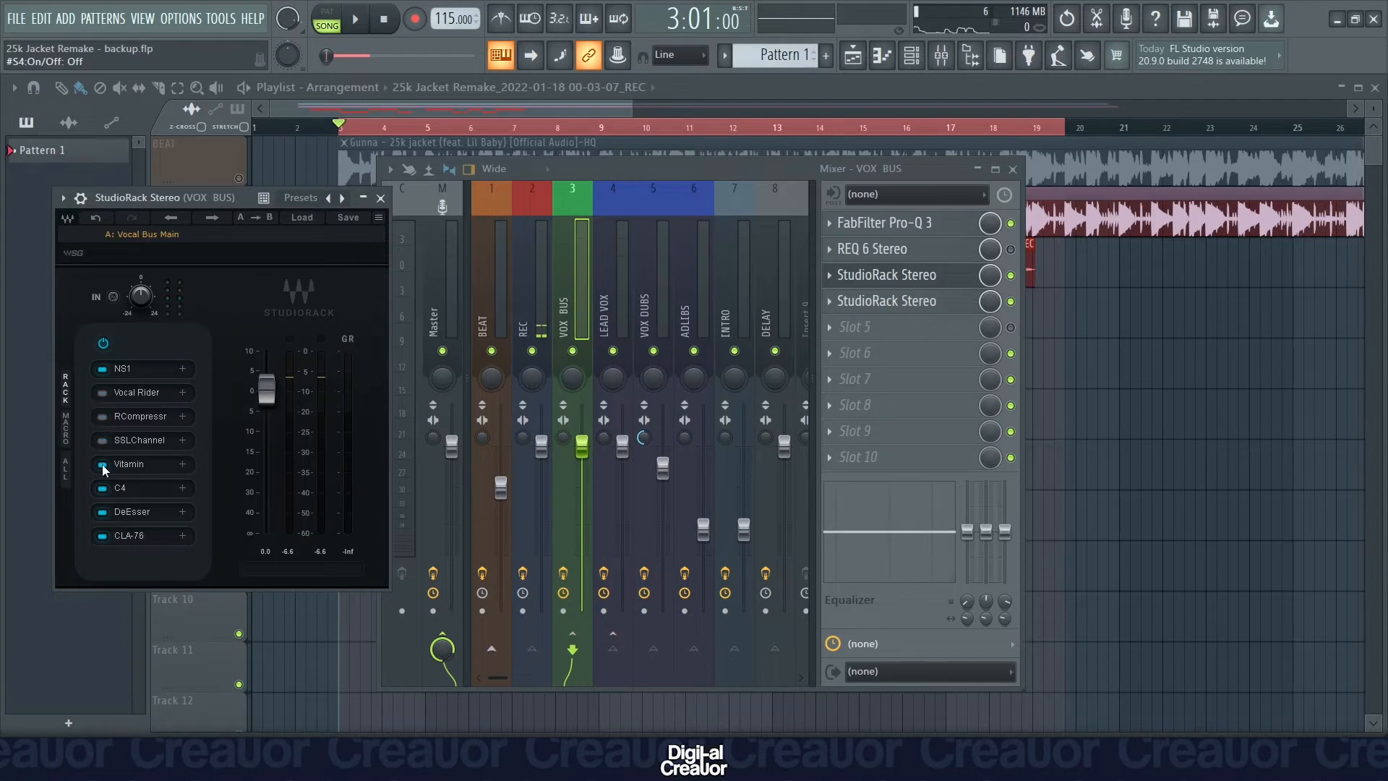
click(103, 511)
click(102, 535)
key(space)
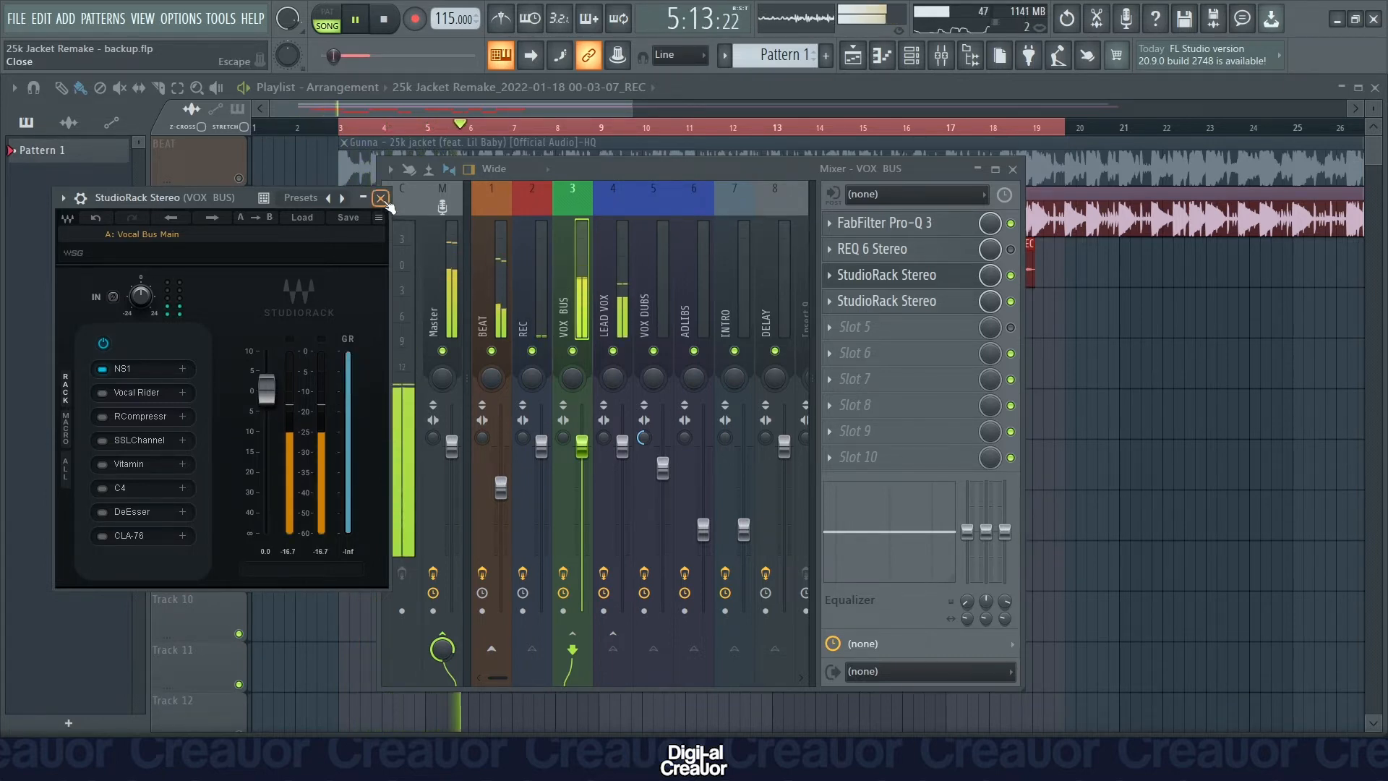
key(space)
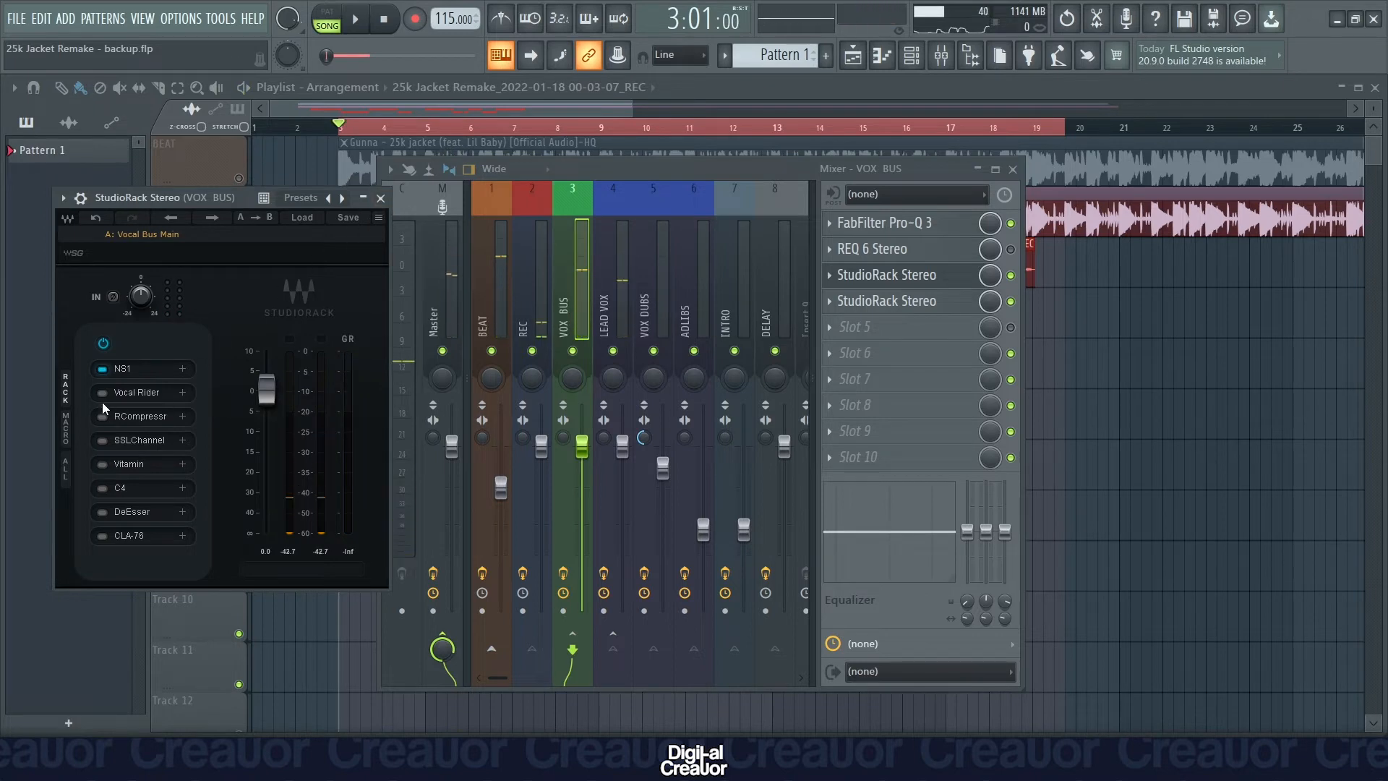
Enable Vocal Rider in the StudioRack chain, review its settings, and audition the song with it.
click(145, 390)
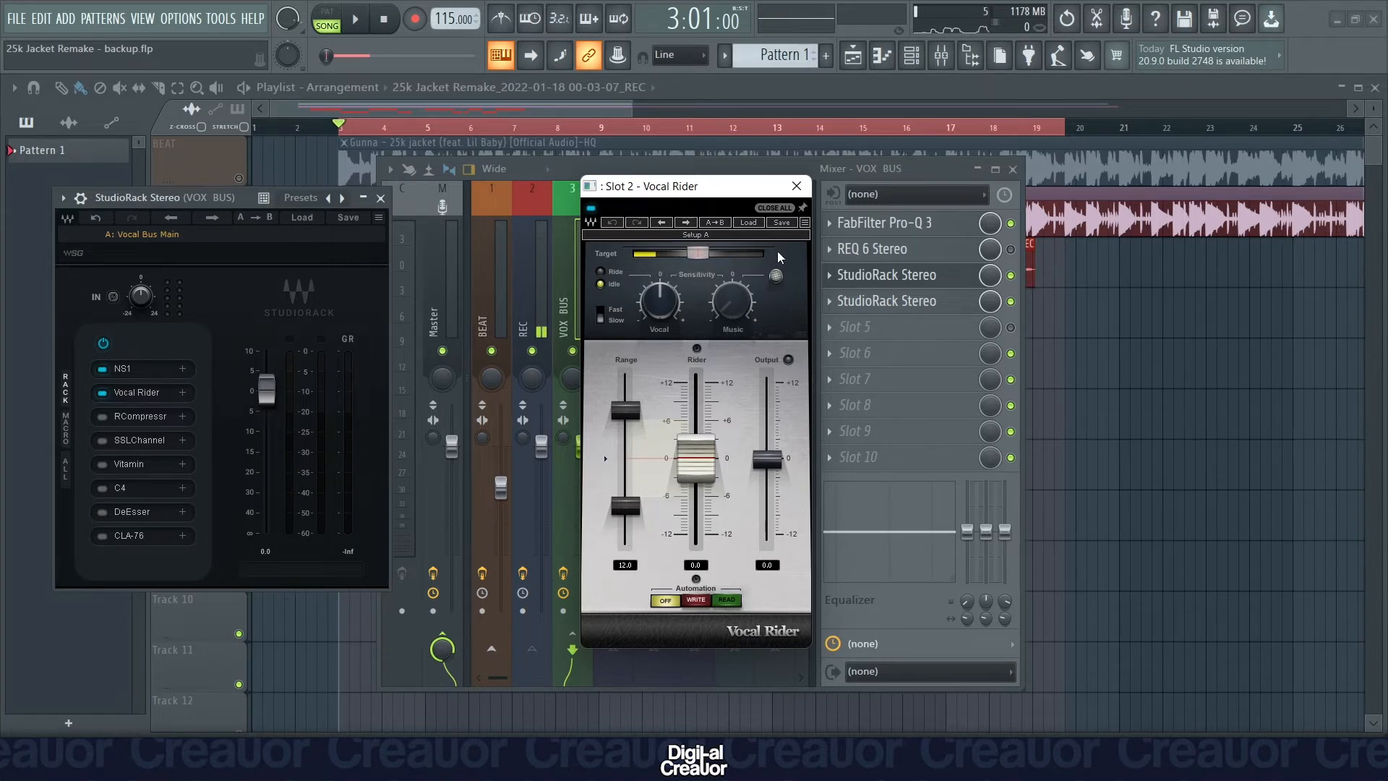
click(798, 188)
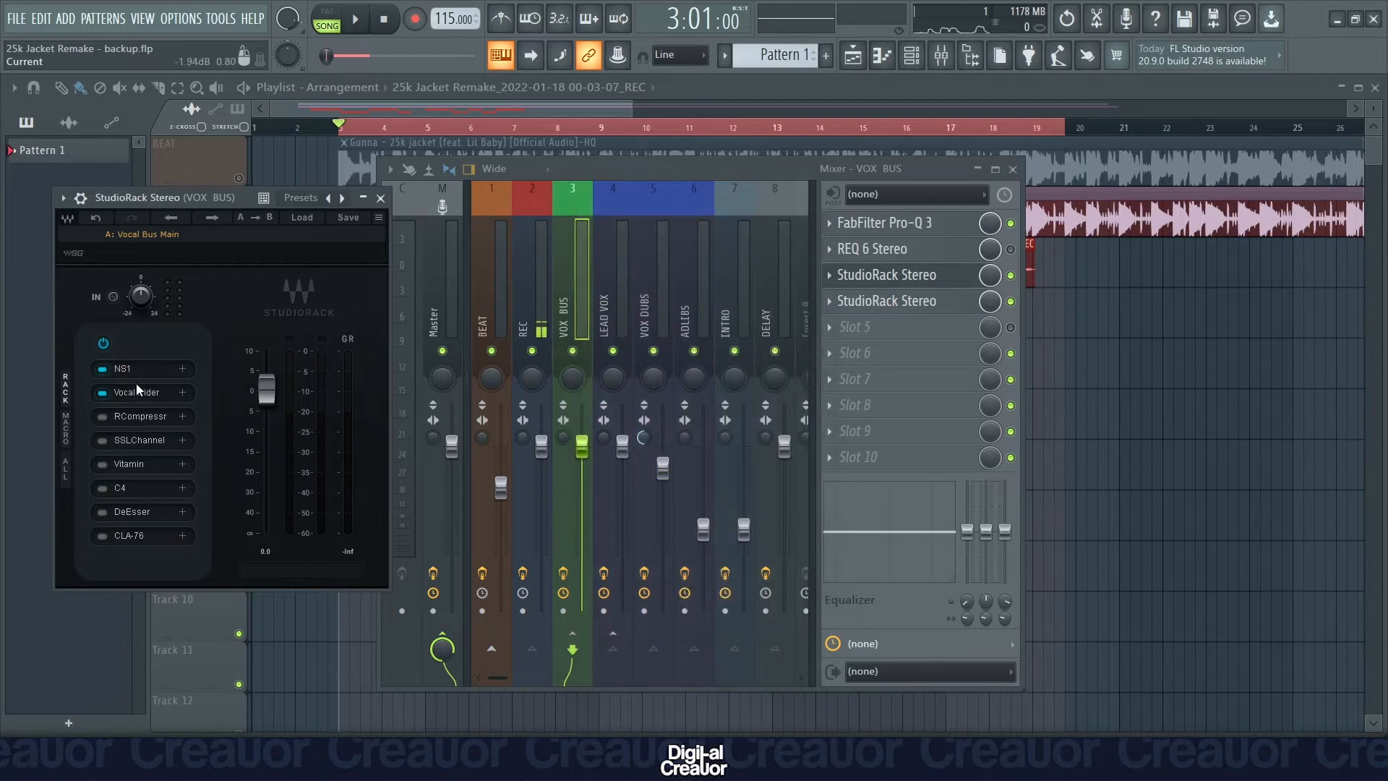
key(space)
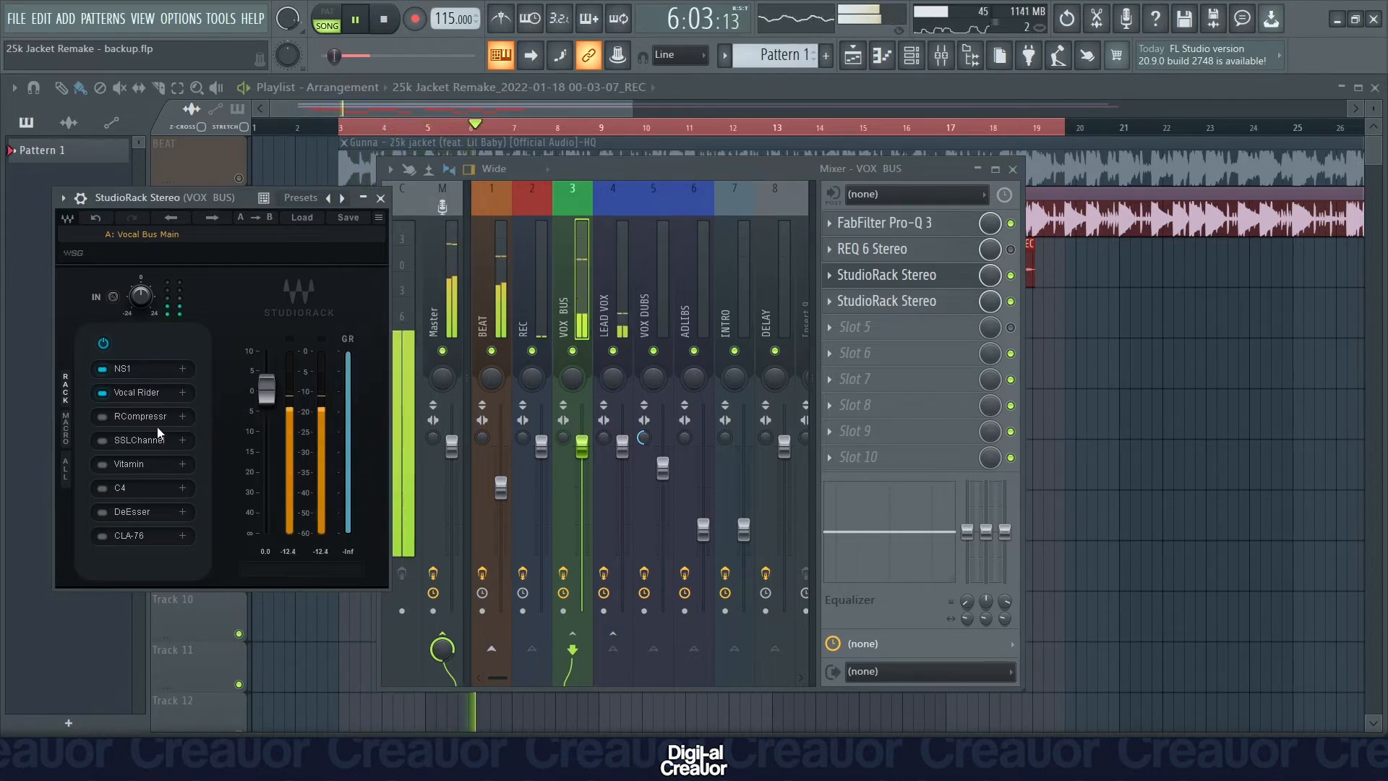
key(space)
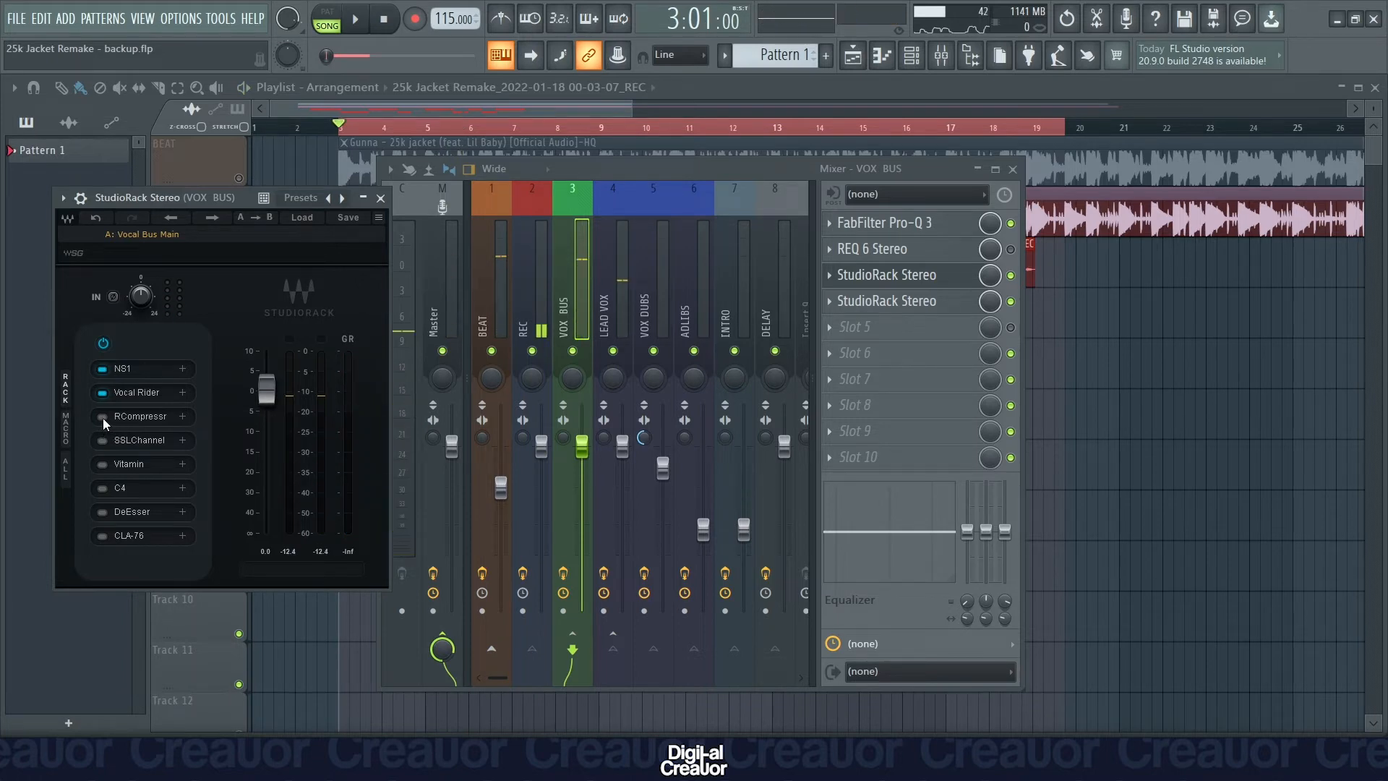
Enable RCompressor in the StudioRack chain, review its threshold, ratio and gain settings, and audition the song with it.
click(103, 418)
click(136, 417)
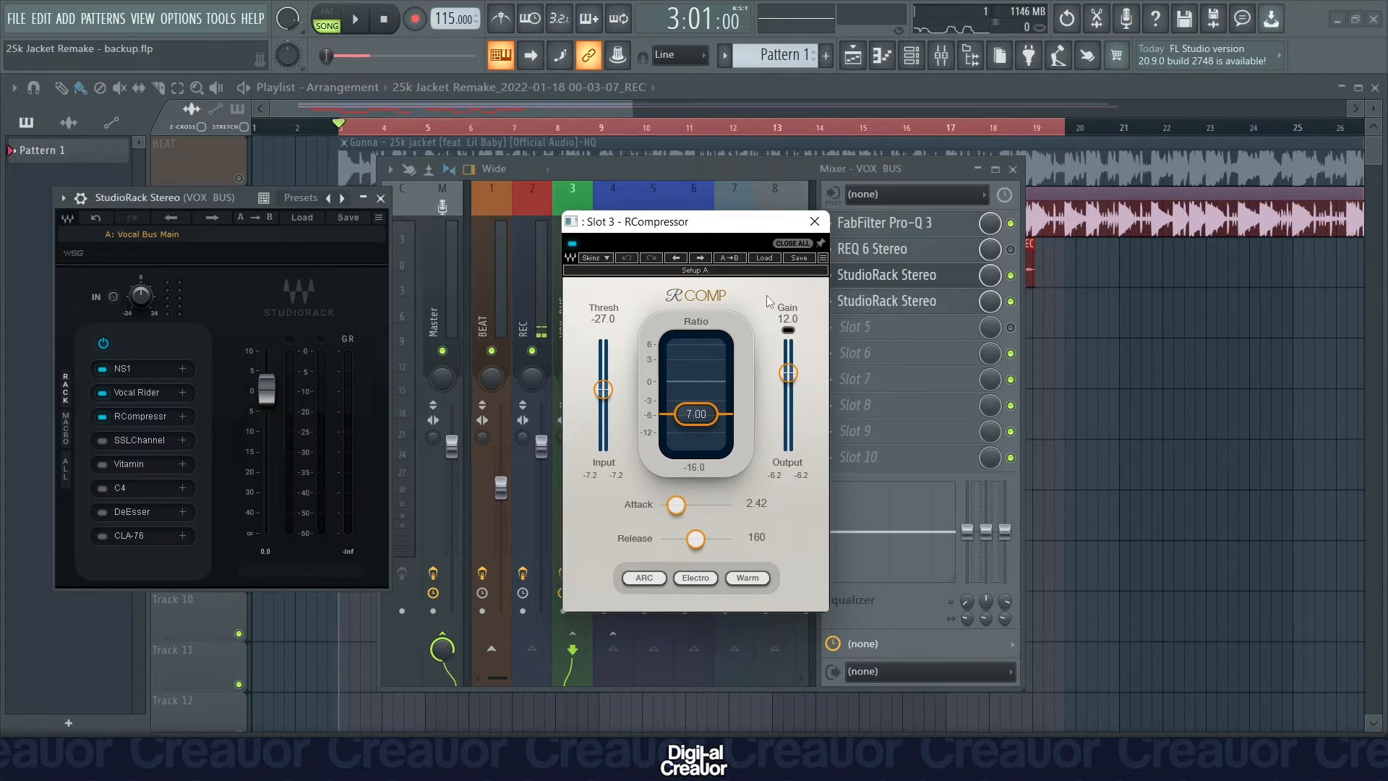
click(814, 221)
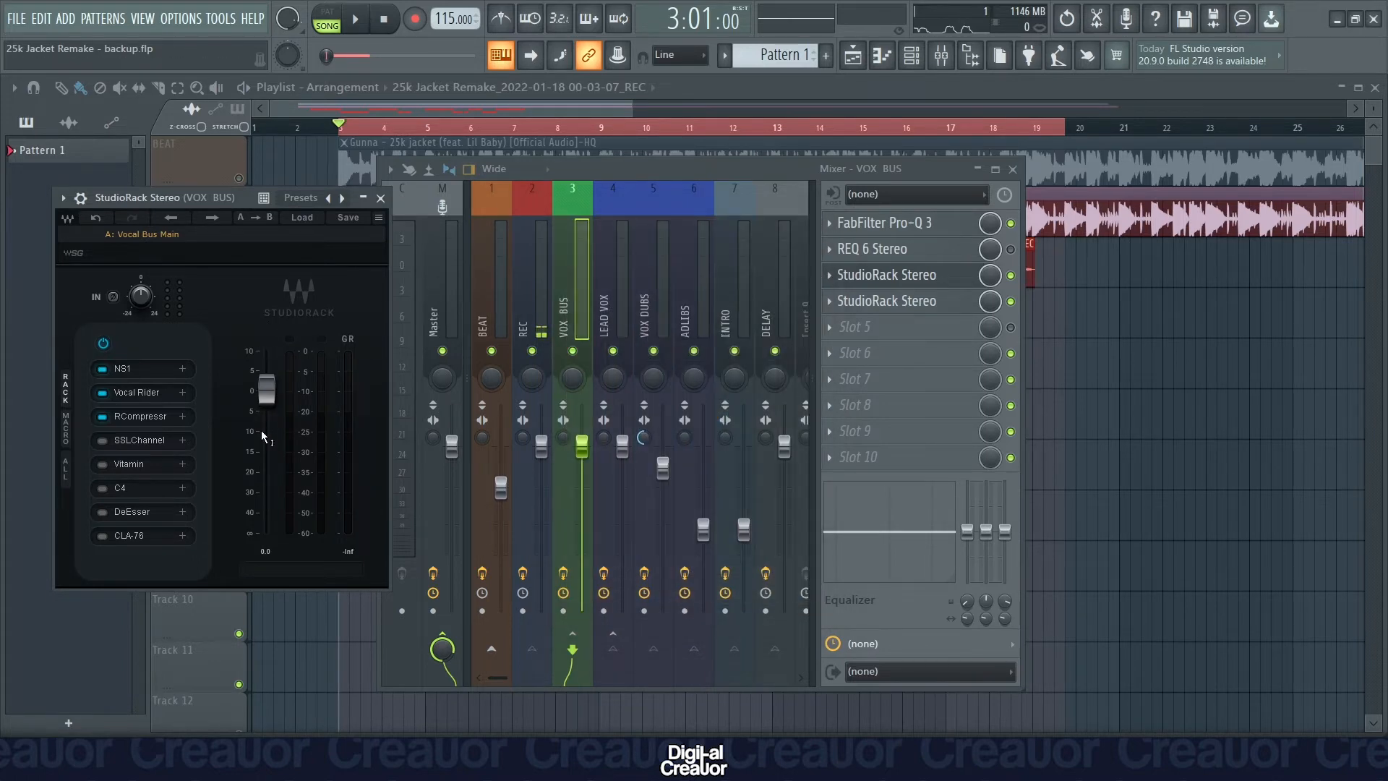
key(space)
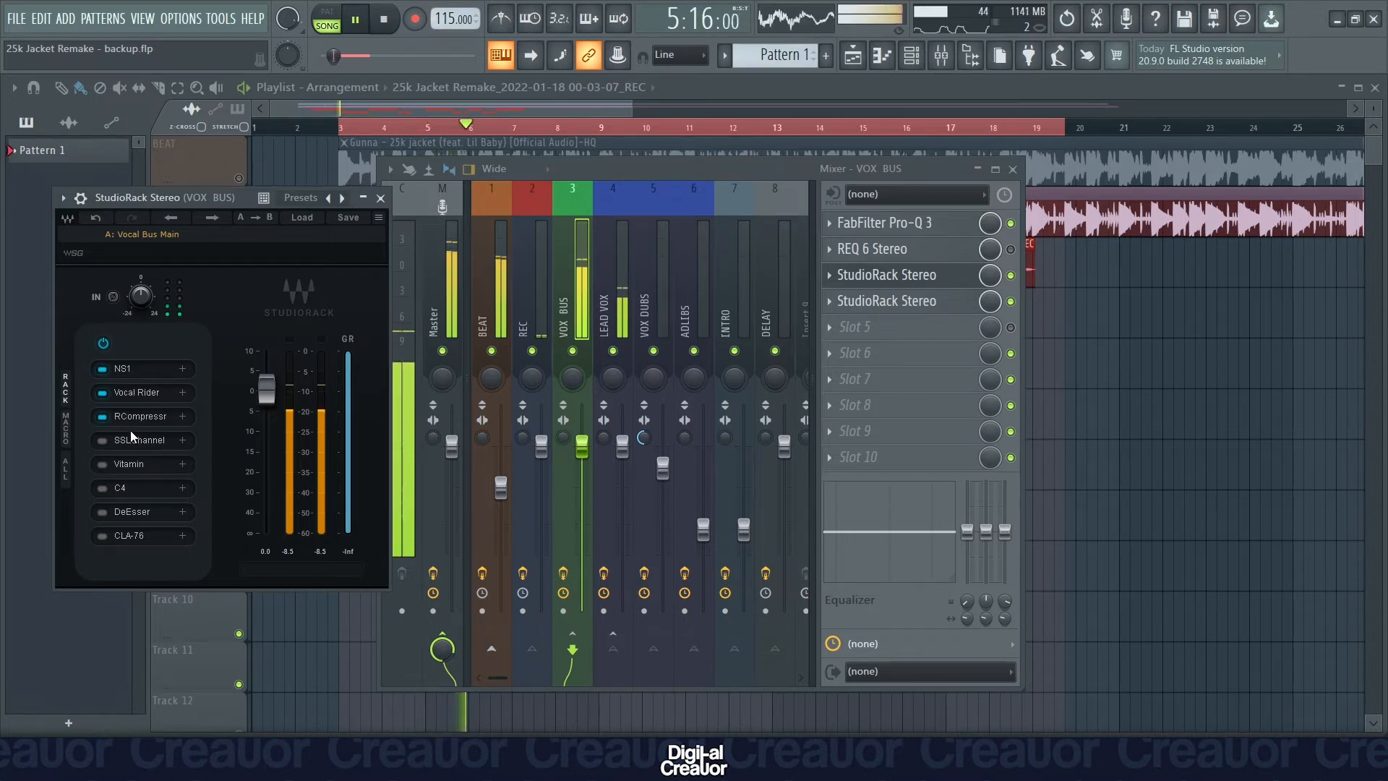
key(space)
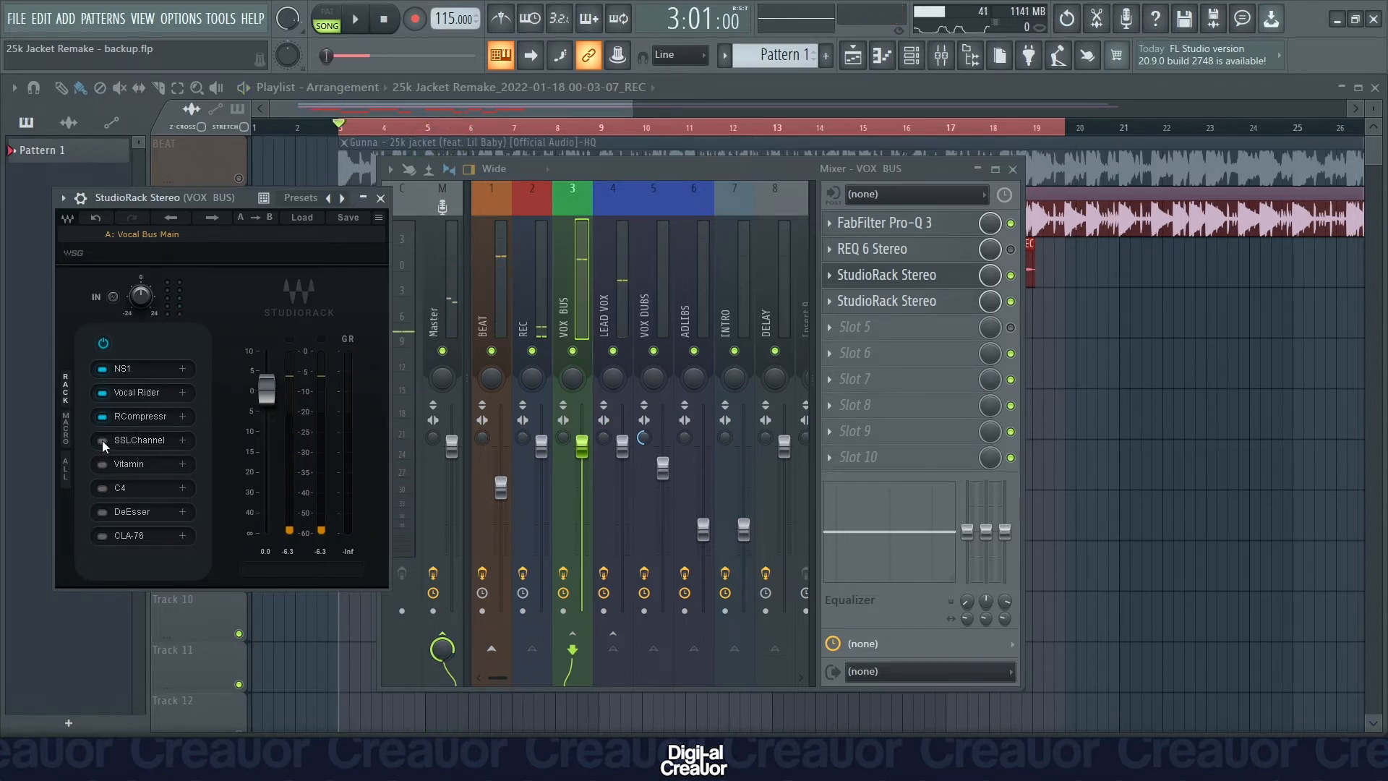
Enable SSLChannel in the StudioRack chain, review it while switching DYN TO CH OUT off and back on, and audition the song.
click(102, 440)
click(149, 442)
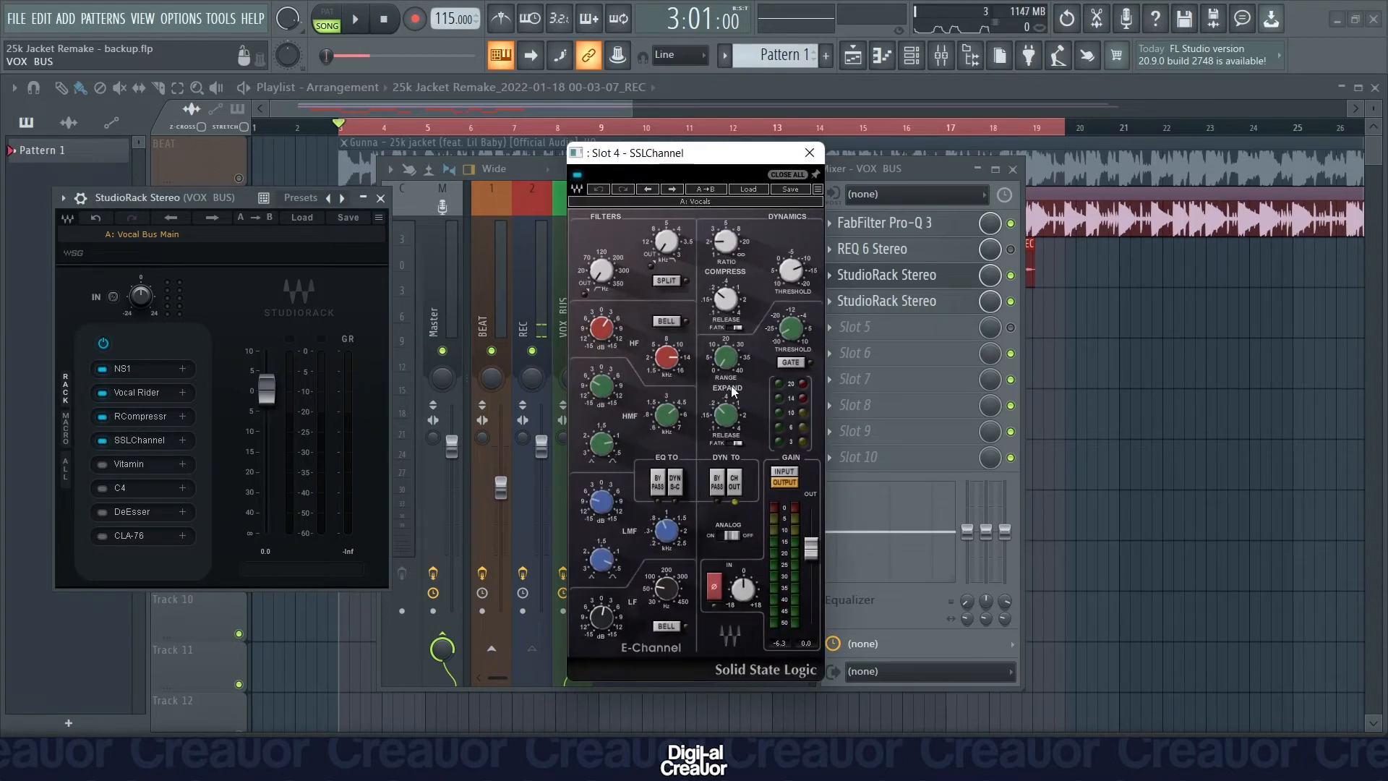
click(736, 486)
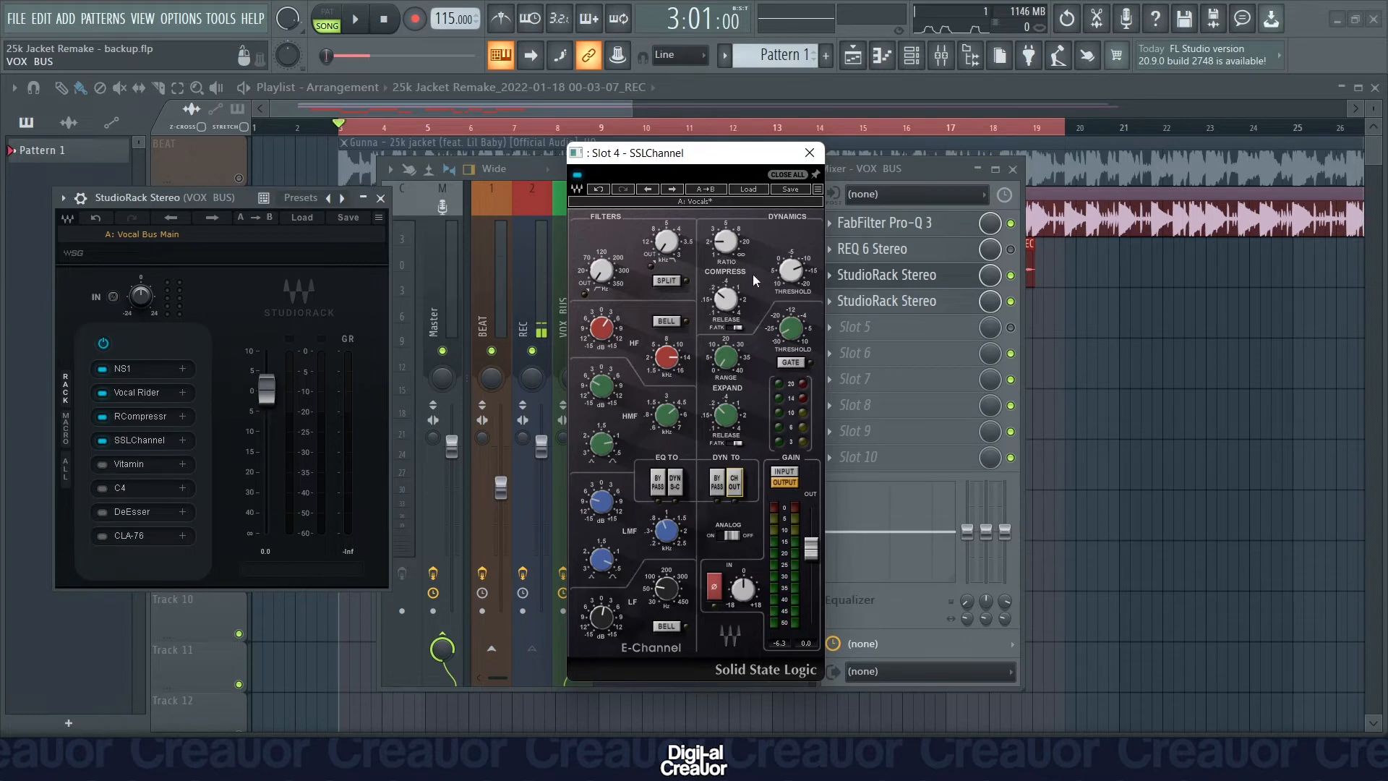
click(737, 491)
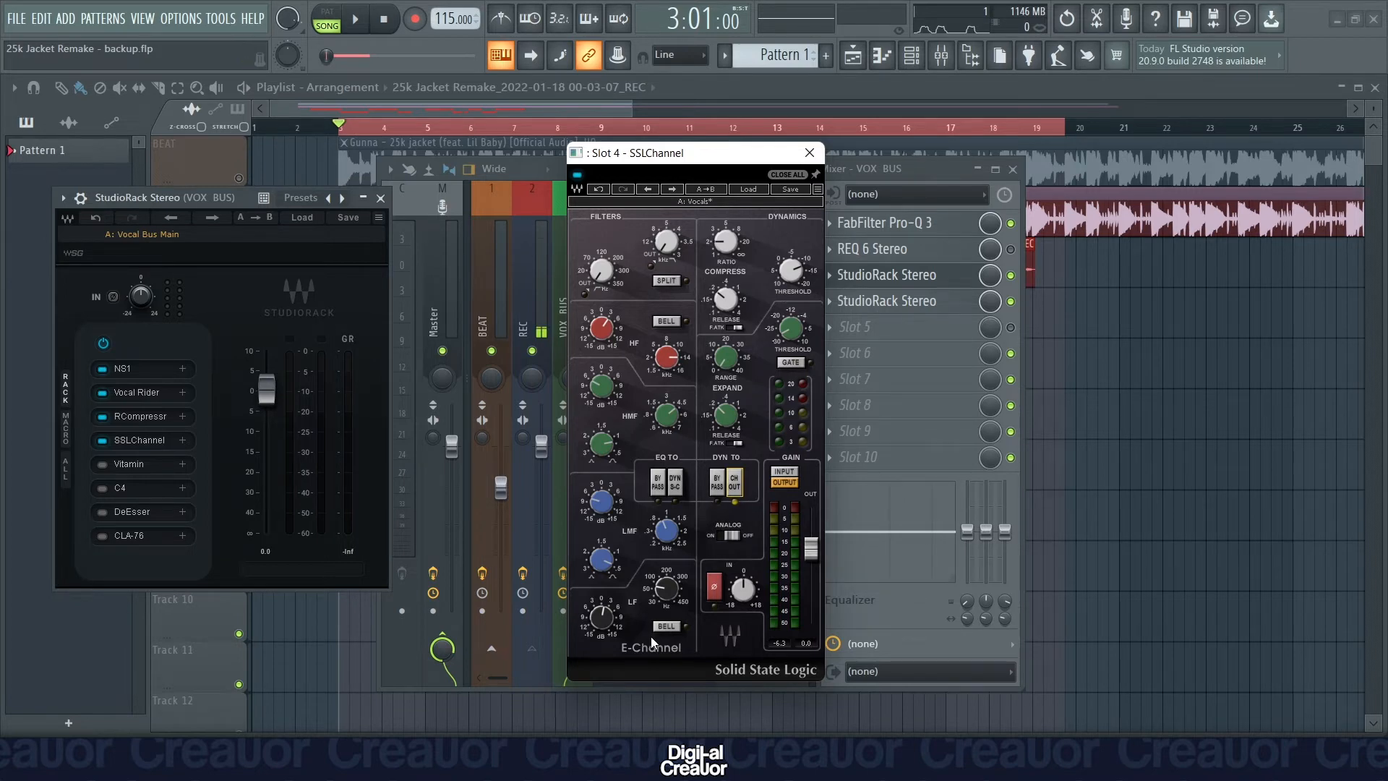
click(809, 155)
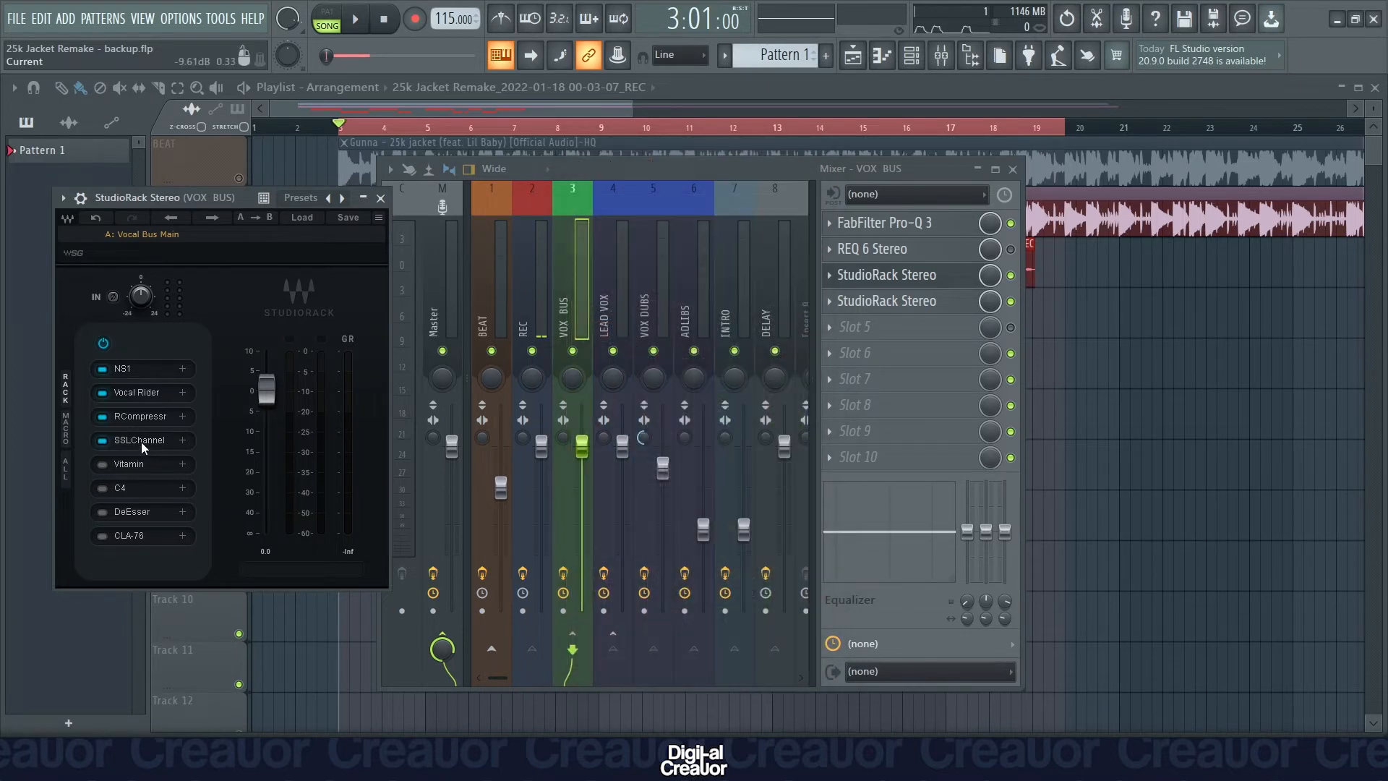
key(space)
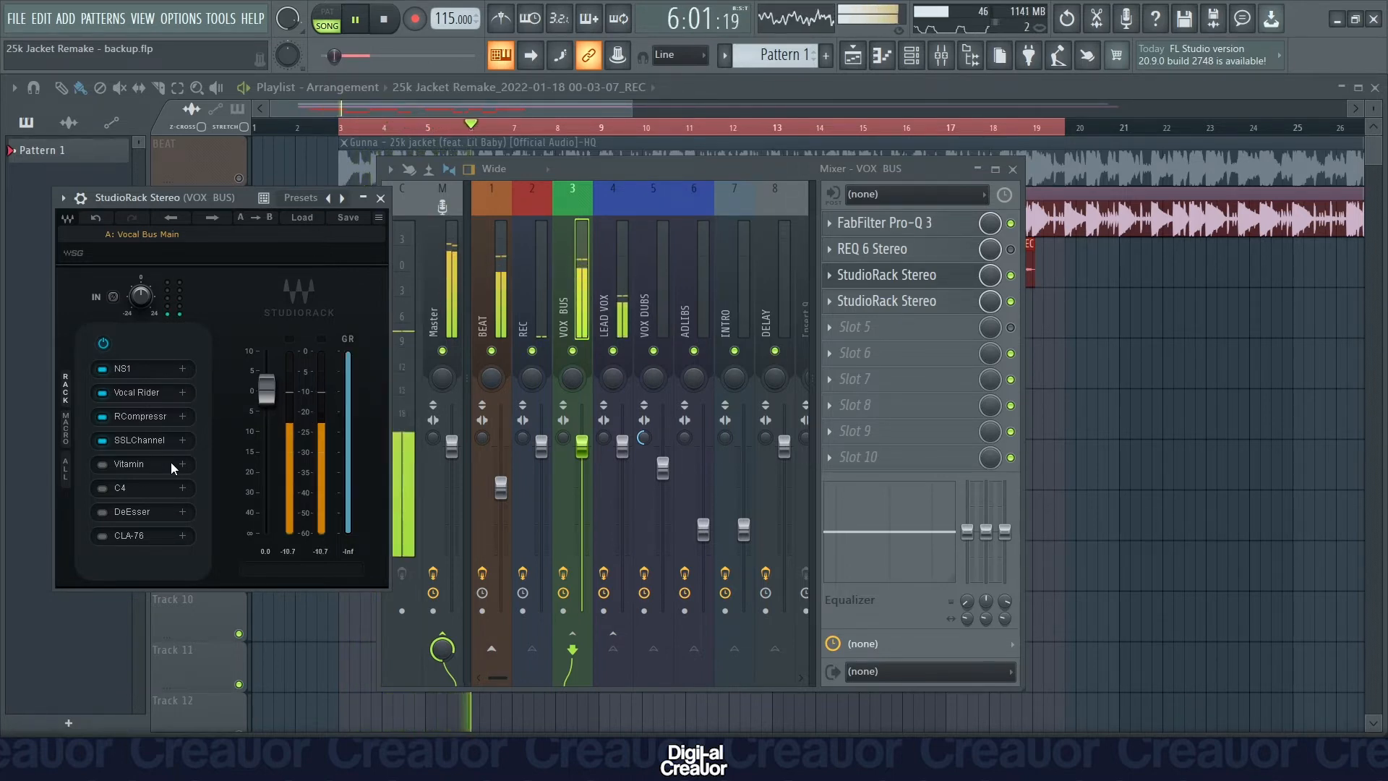
key(space)
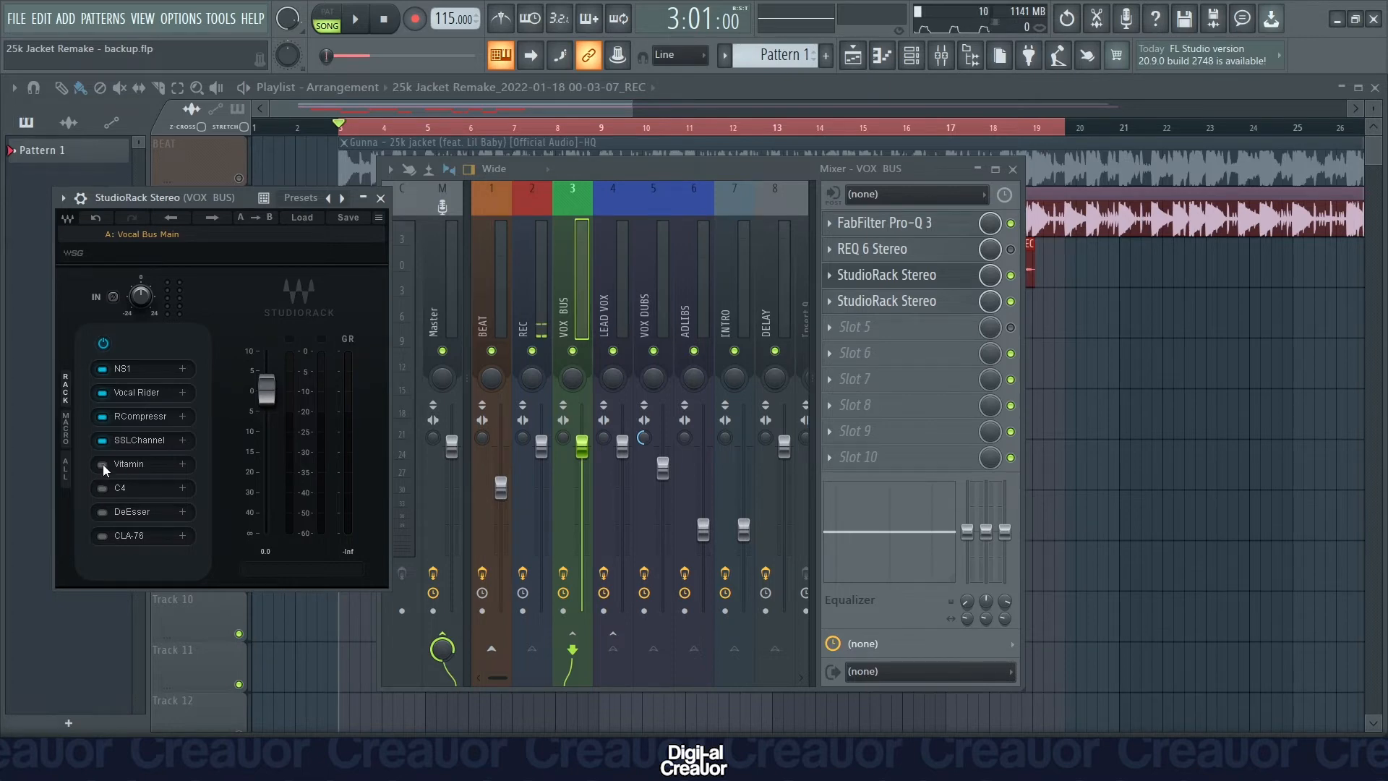
Enable Vitamin in the StudioRack chain, review its multiband settings, and audition the song with it.
click(102, 464)
click(141, 464)
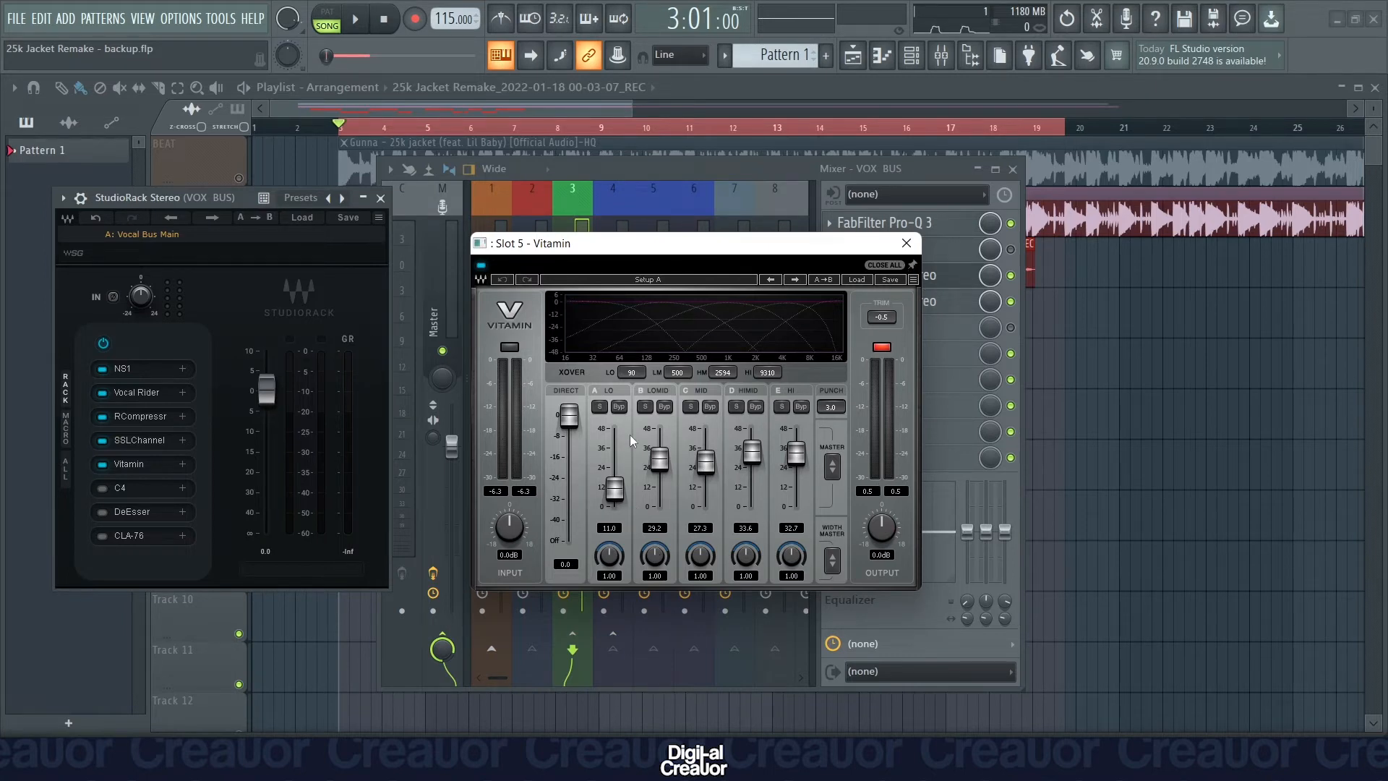
click(907, 243)
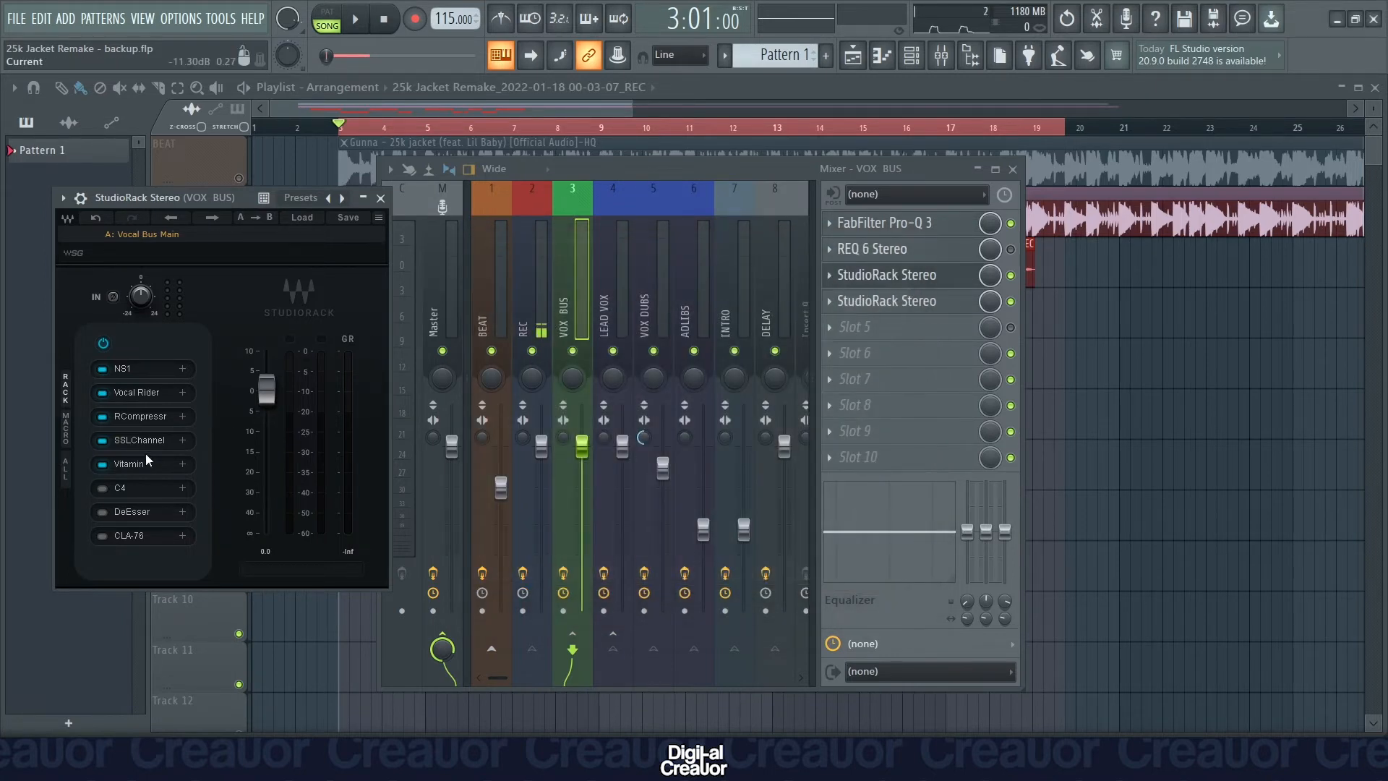
key(space)
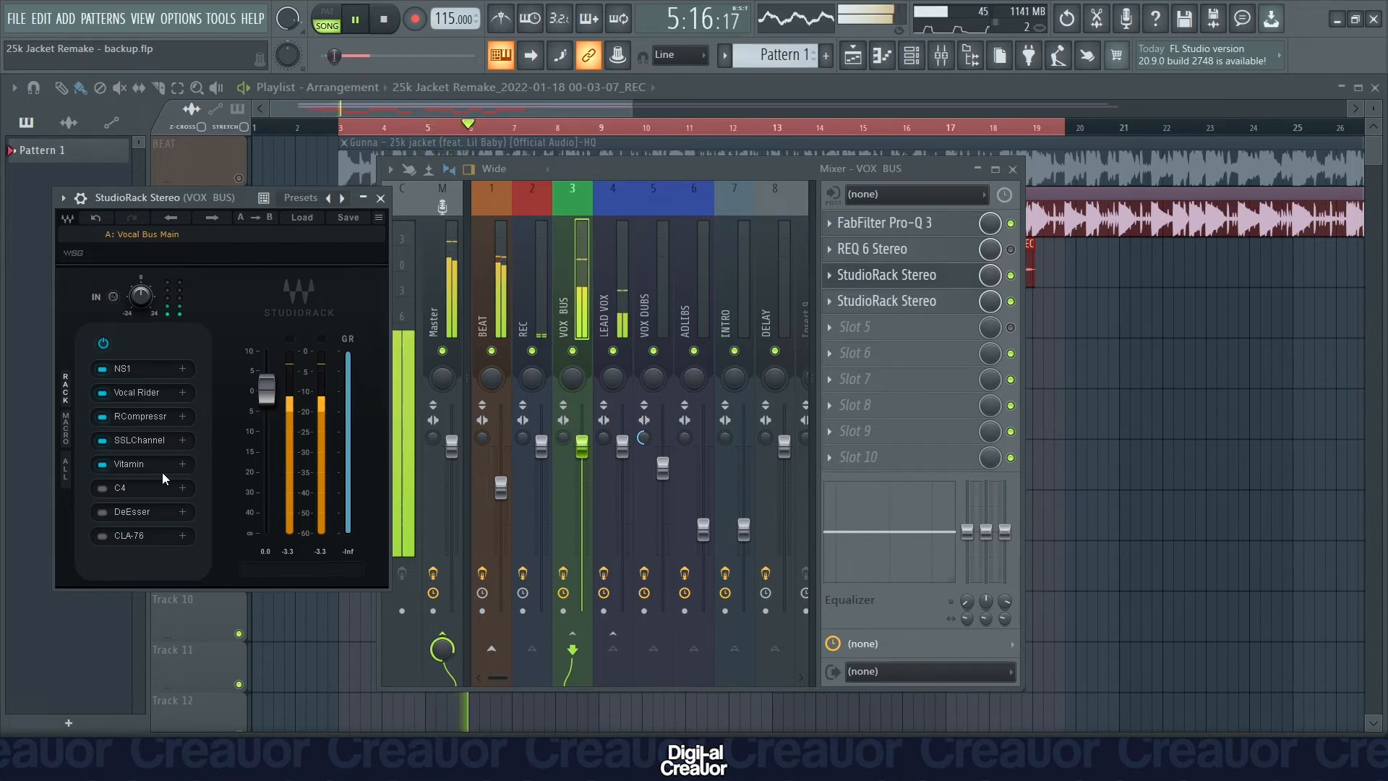
key(space)
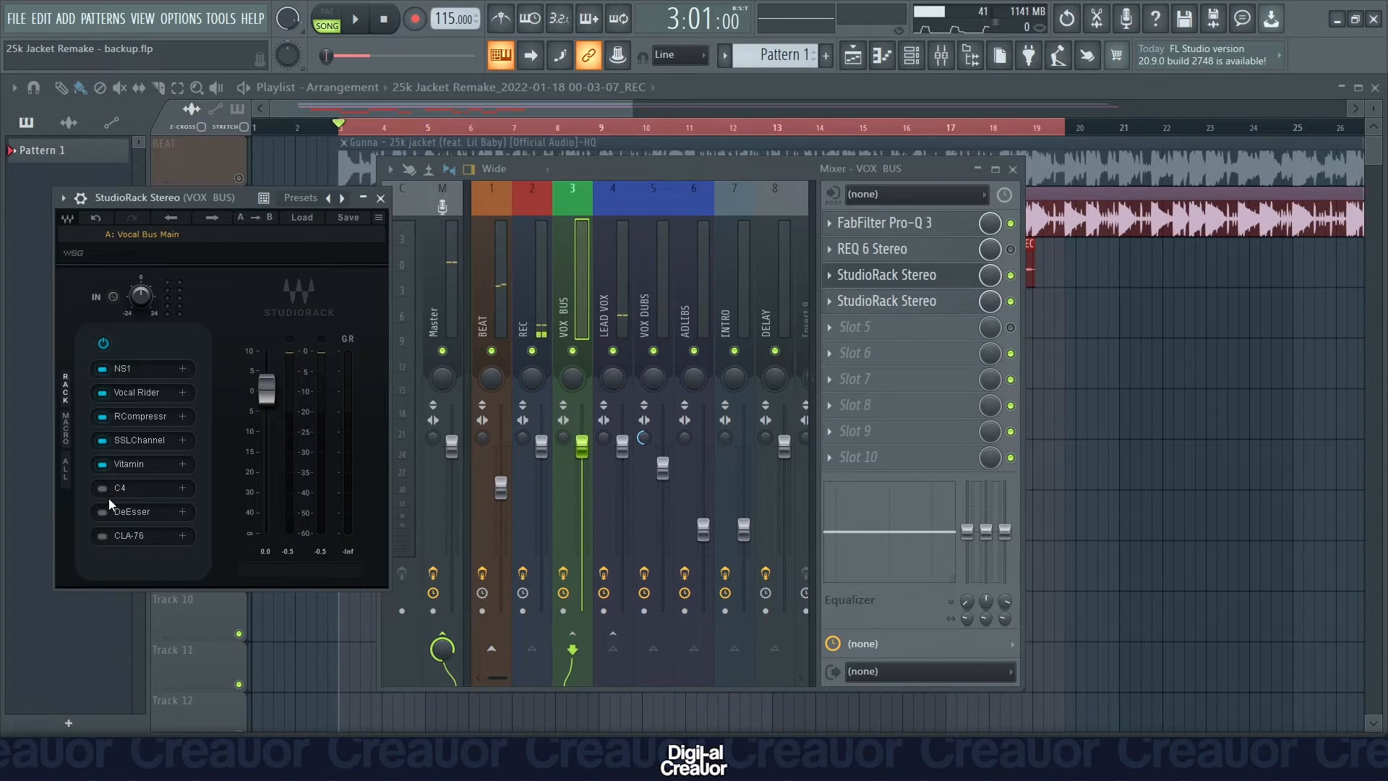
Enable the C4 multiband processor in the StudioRack chain, review its band settings, and audition the song with it.
click(104, 489)
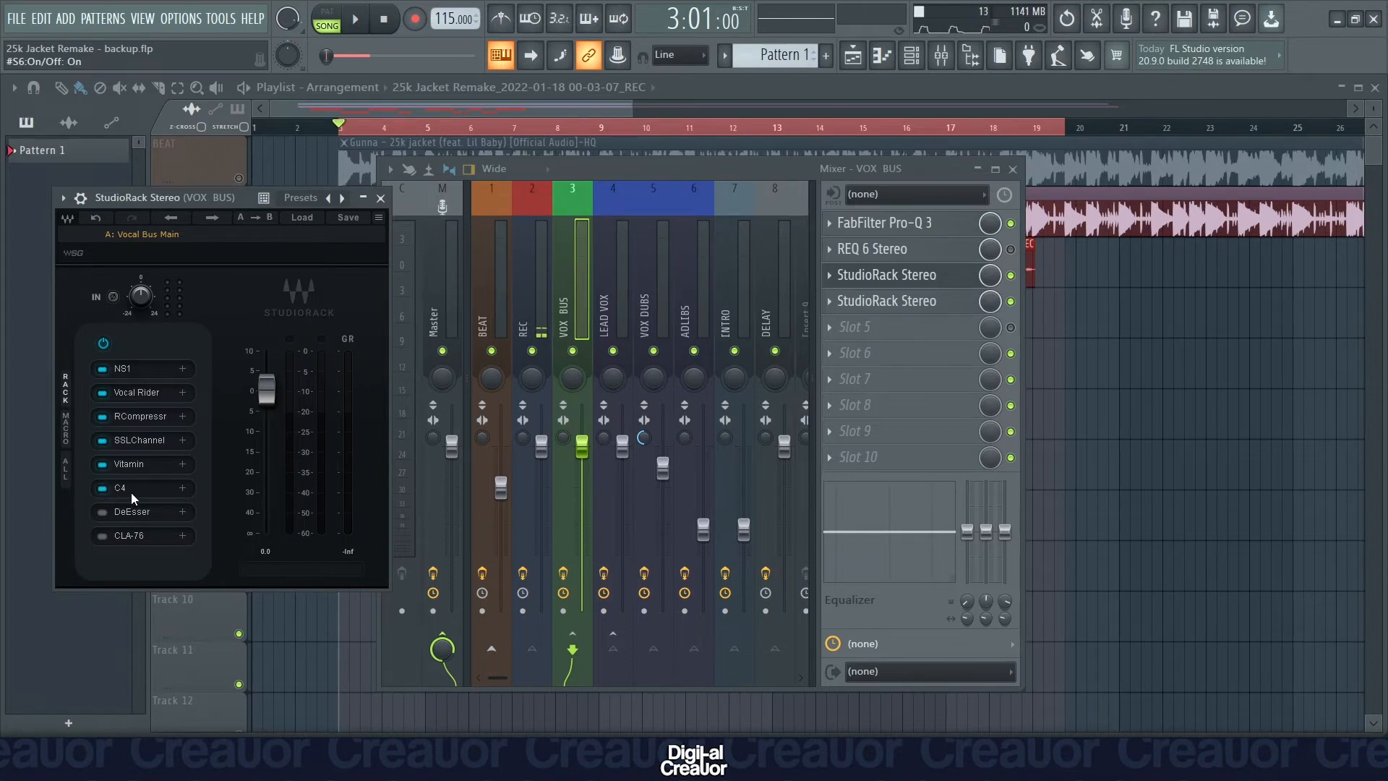
click(131, 492)
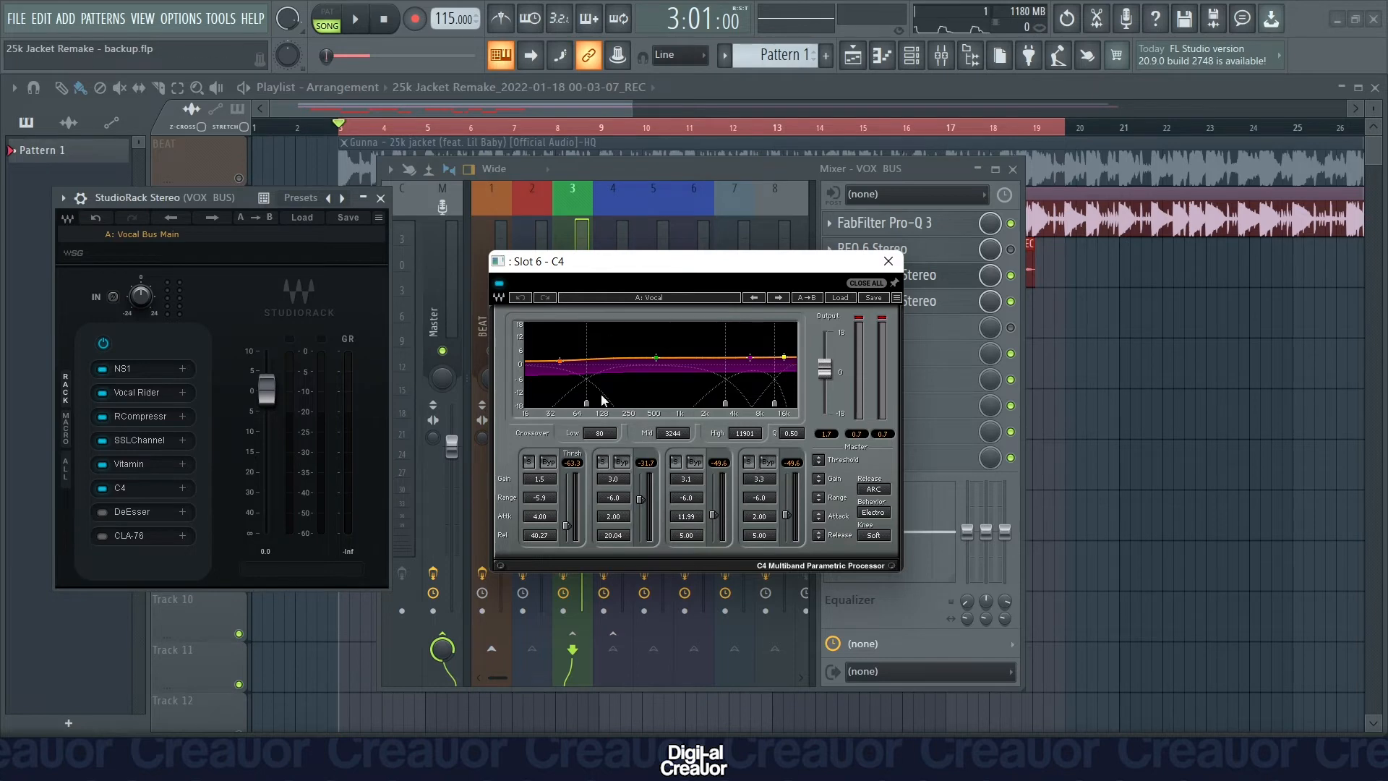
click(888, 261)
key(space)
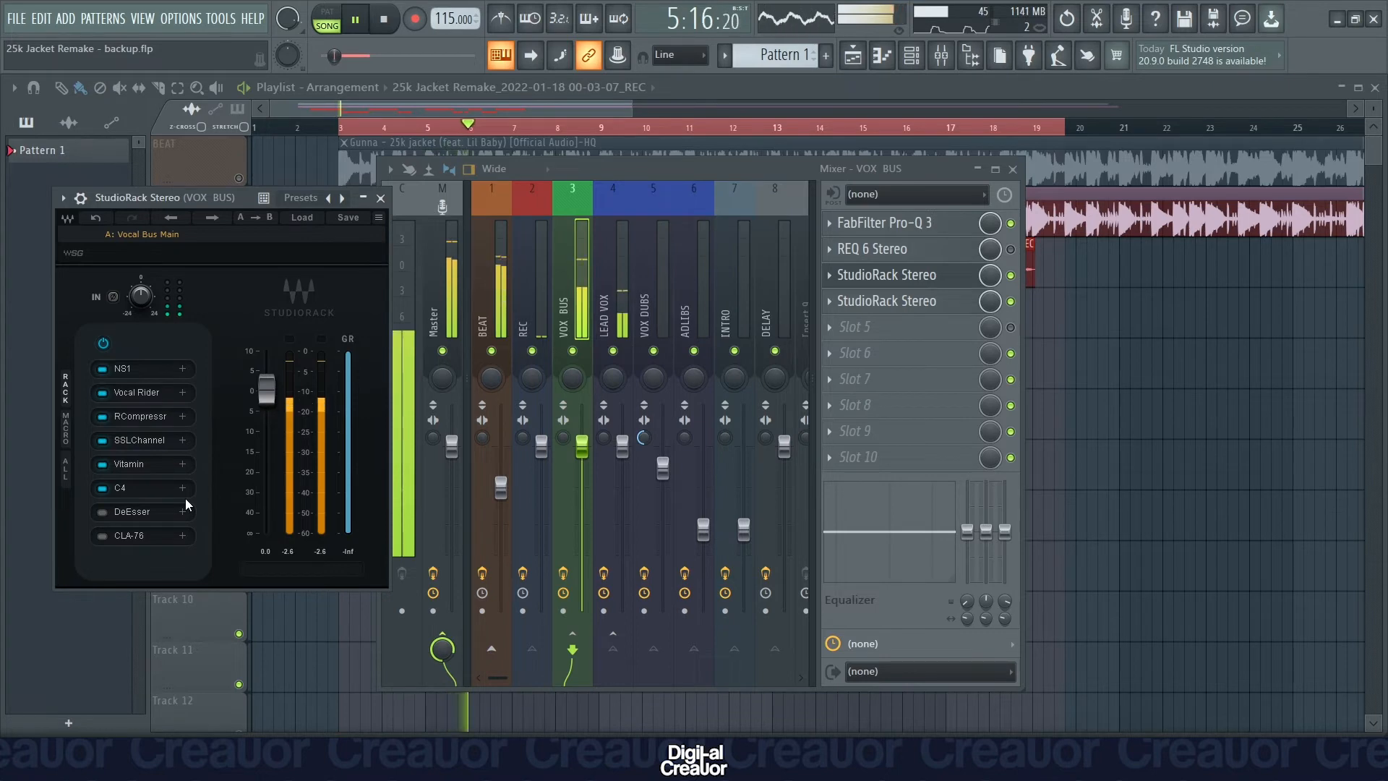
key(space)
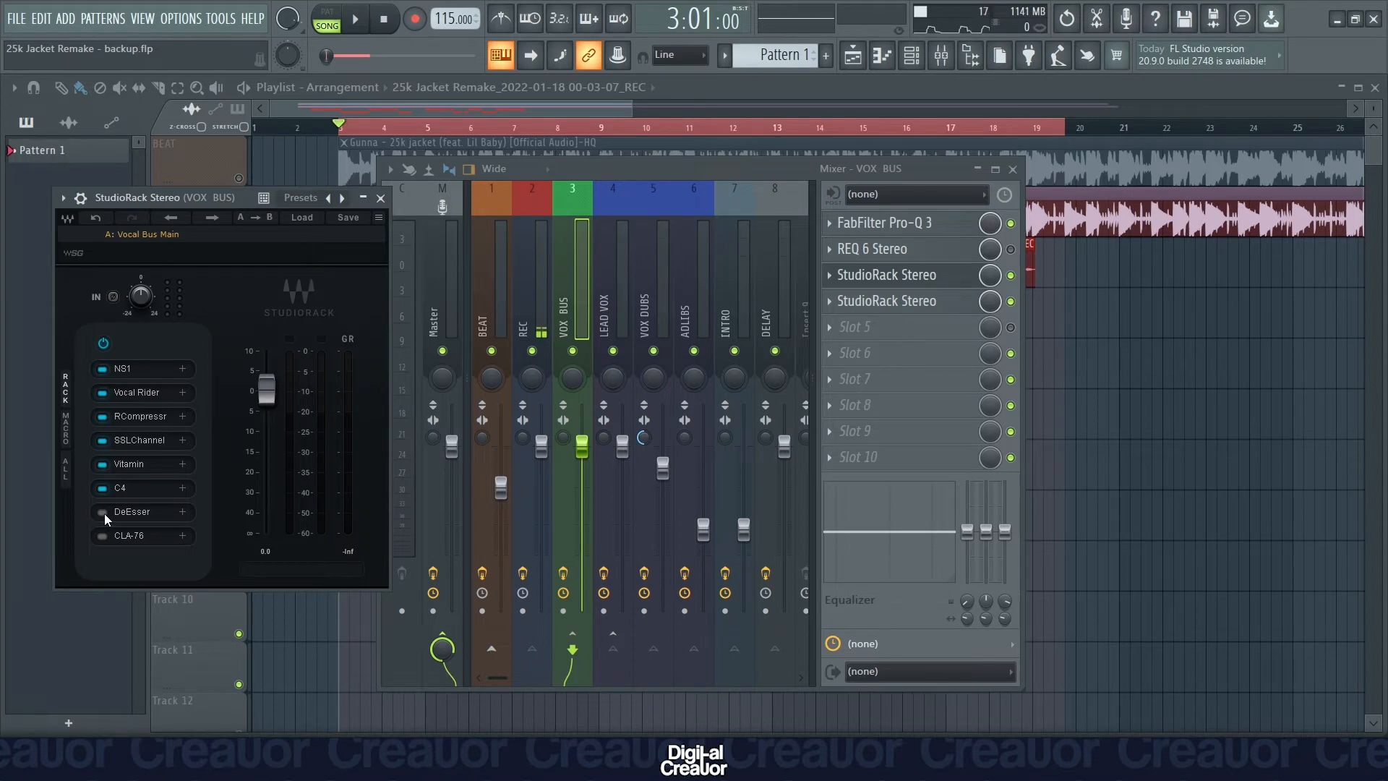
Enable DeEsser in the StudioRack chain, review its threshold and frequency settings, and audition the song with it.
click(103, 512)
click(148, 518)
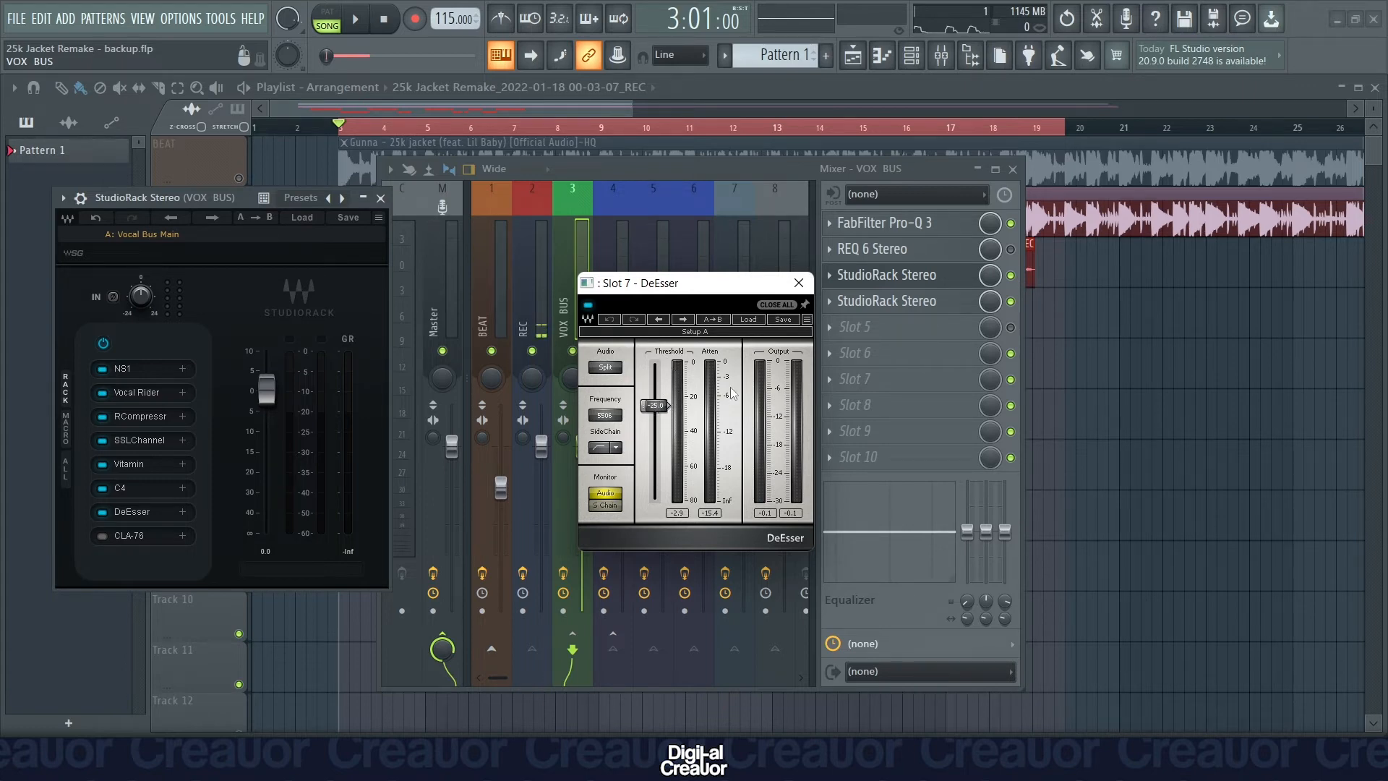
click(798, 282)
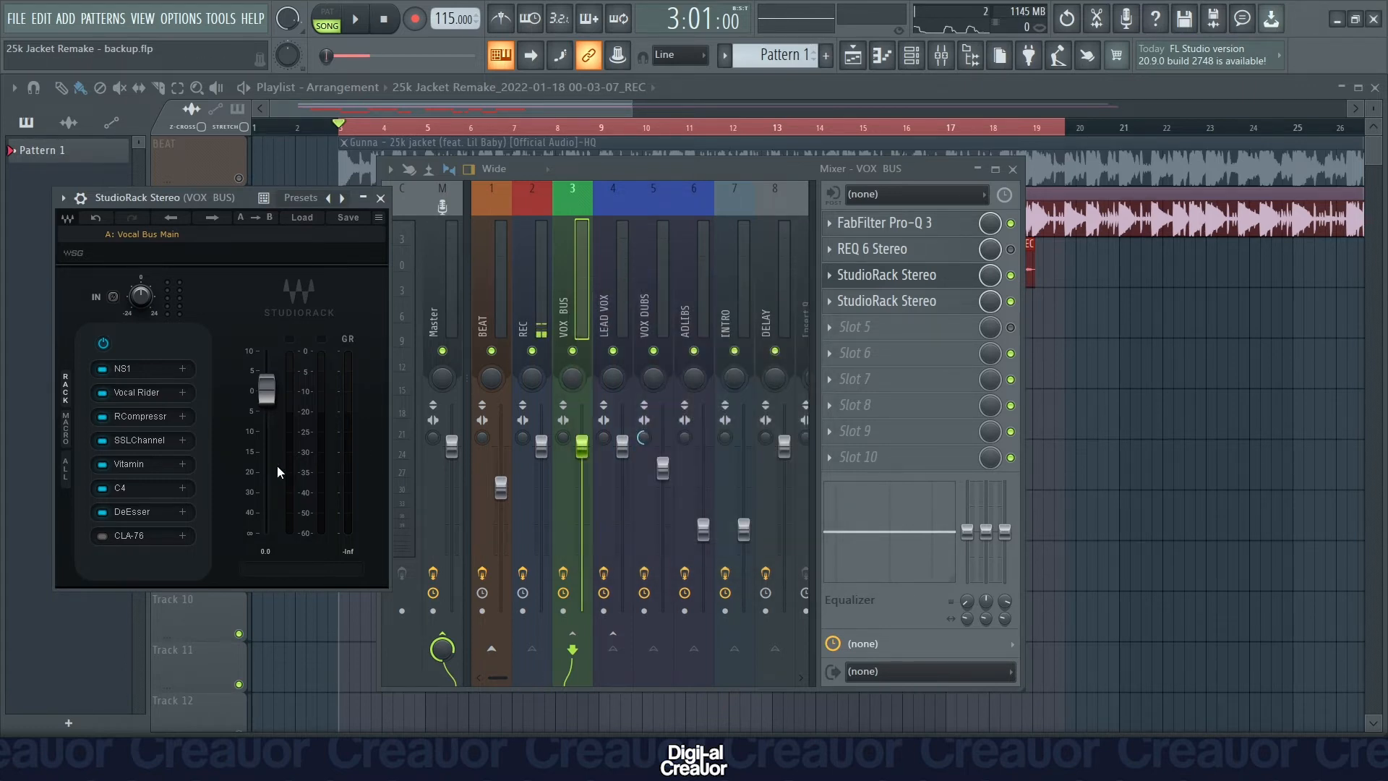
key(space)
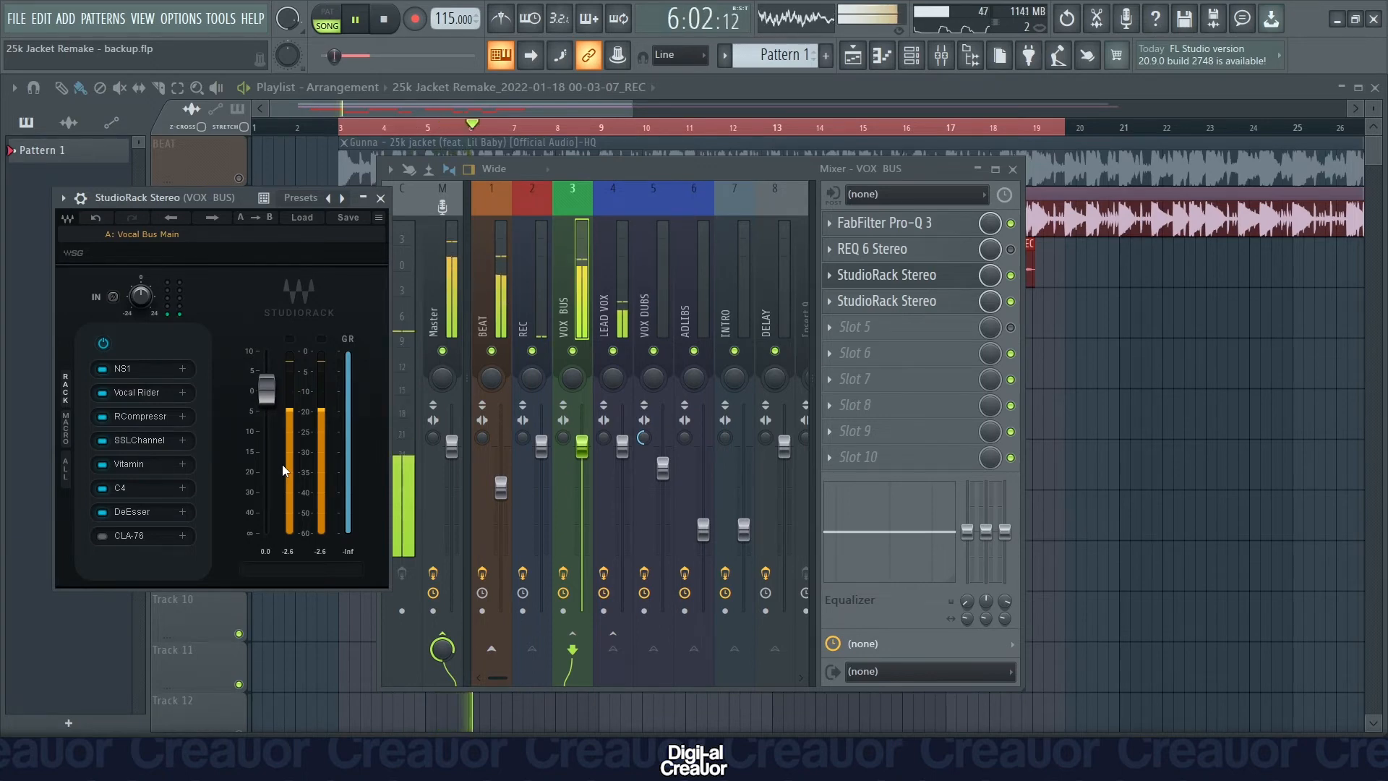
key(space)
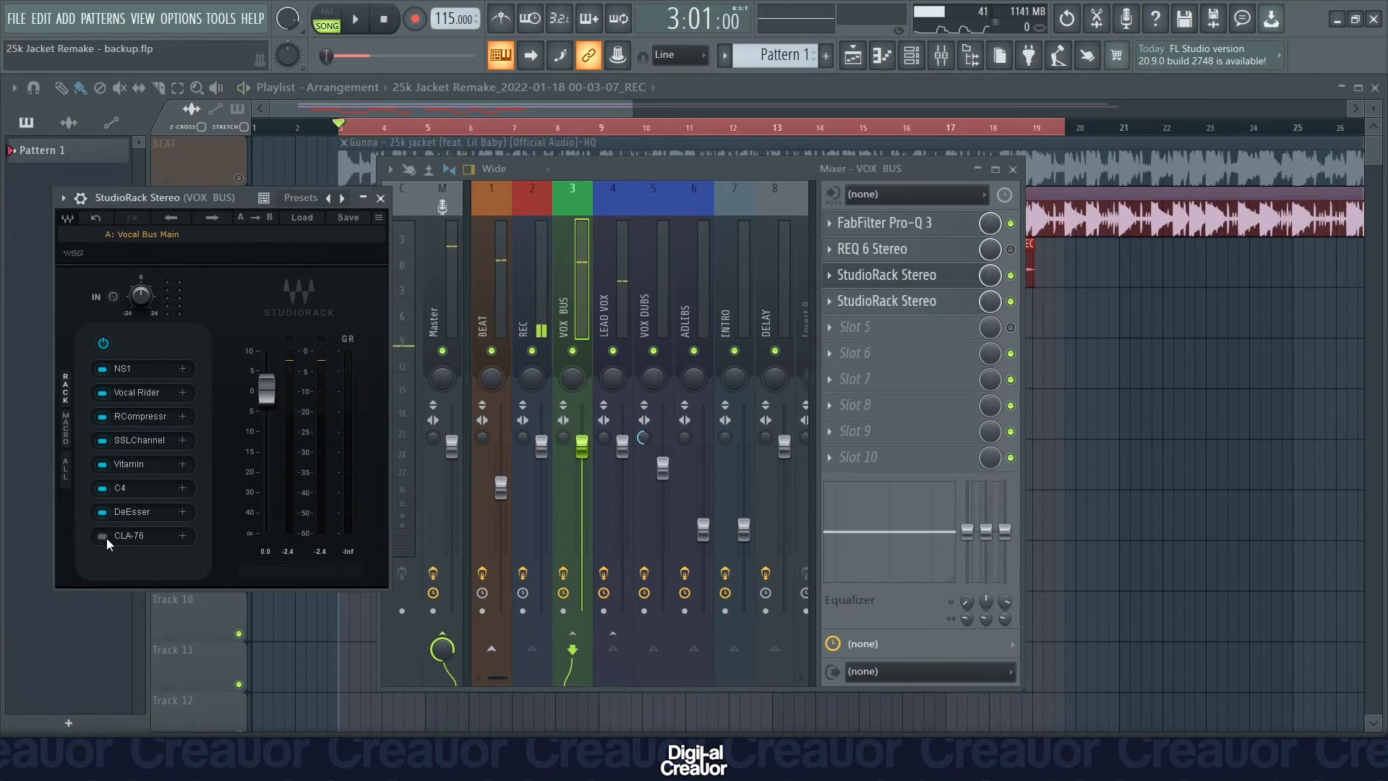
Enable the CLA-76 compressor in the StudioRack chain, review its input, output and ratio settings, and audition the song with it.
click(107, 538)
click(138, 540)
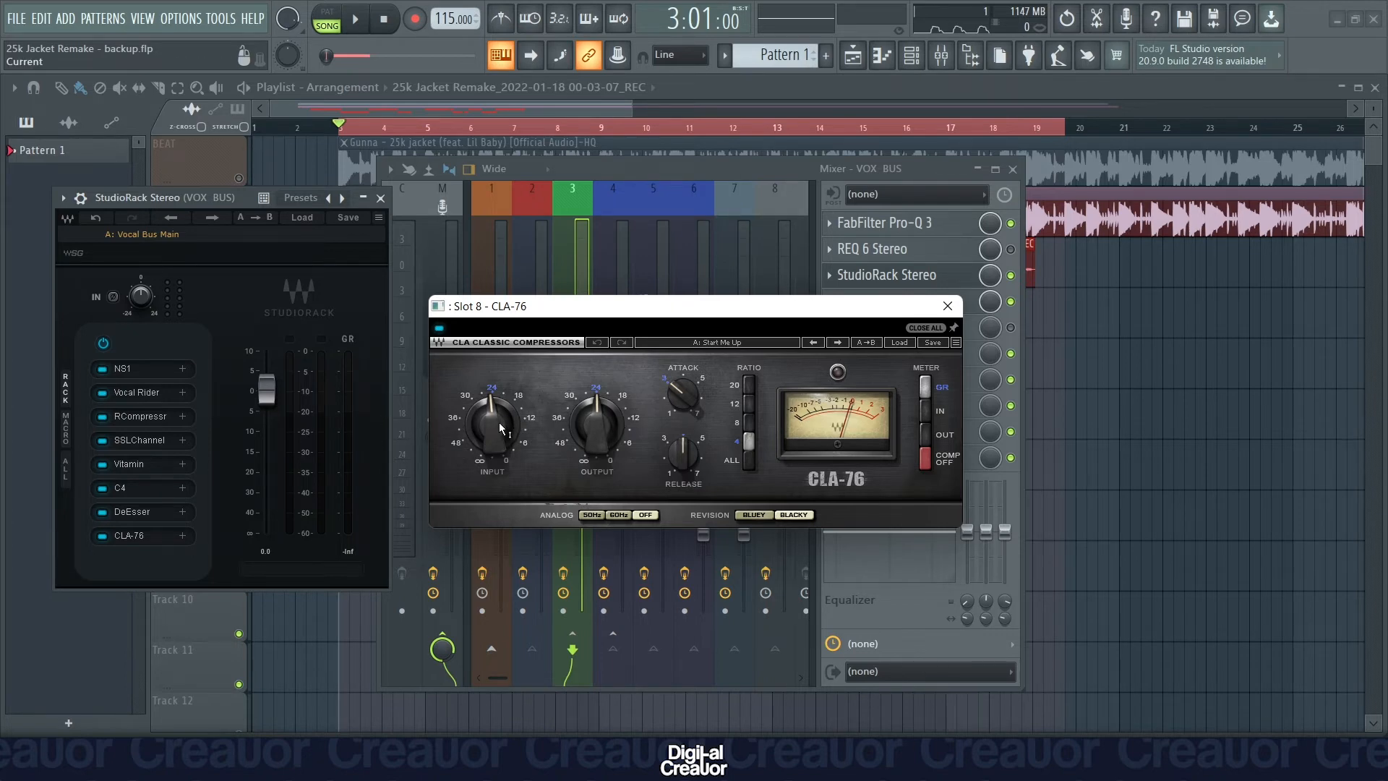
mouse_move(499, 423)
click(948, 311)
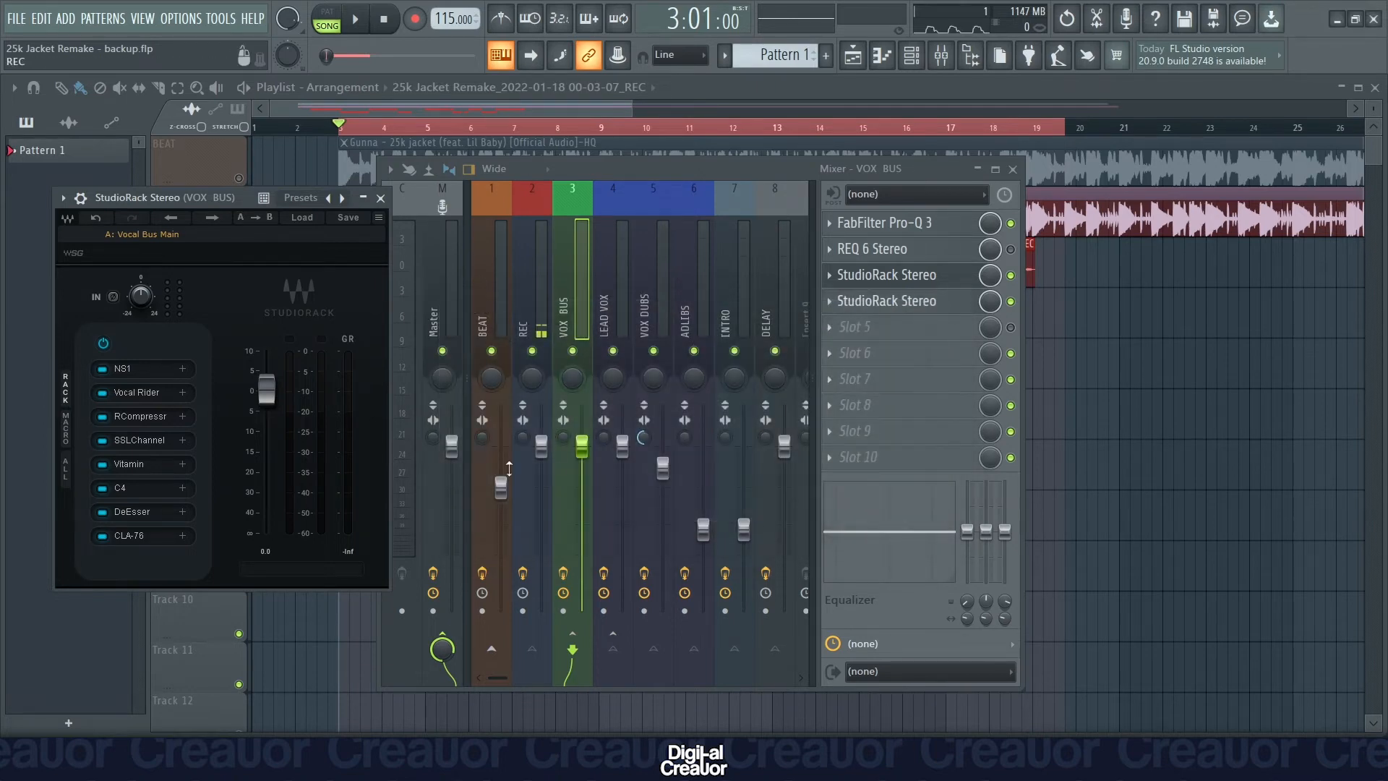
key(space)
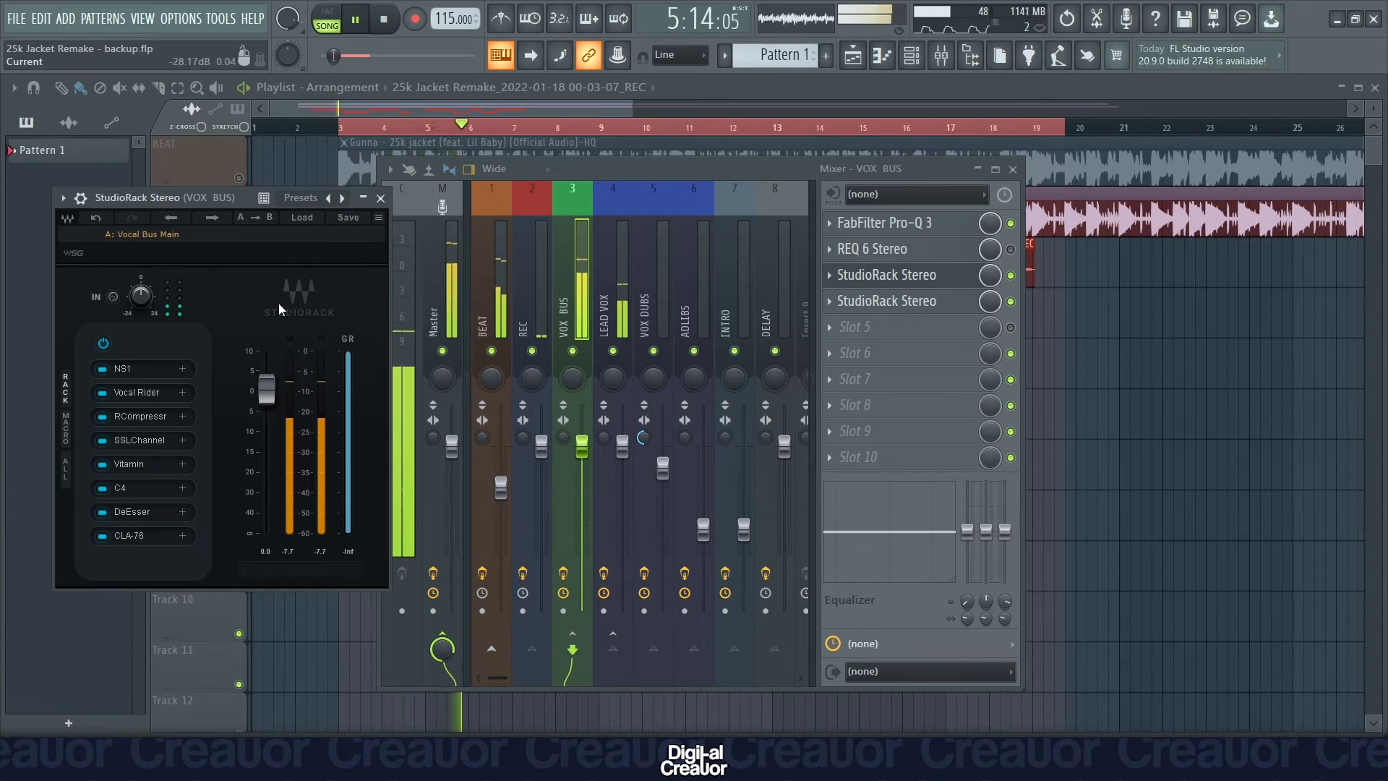
key(space)
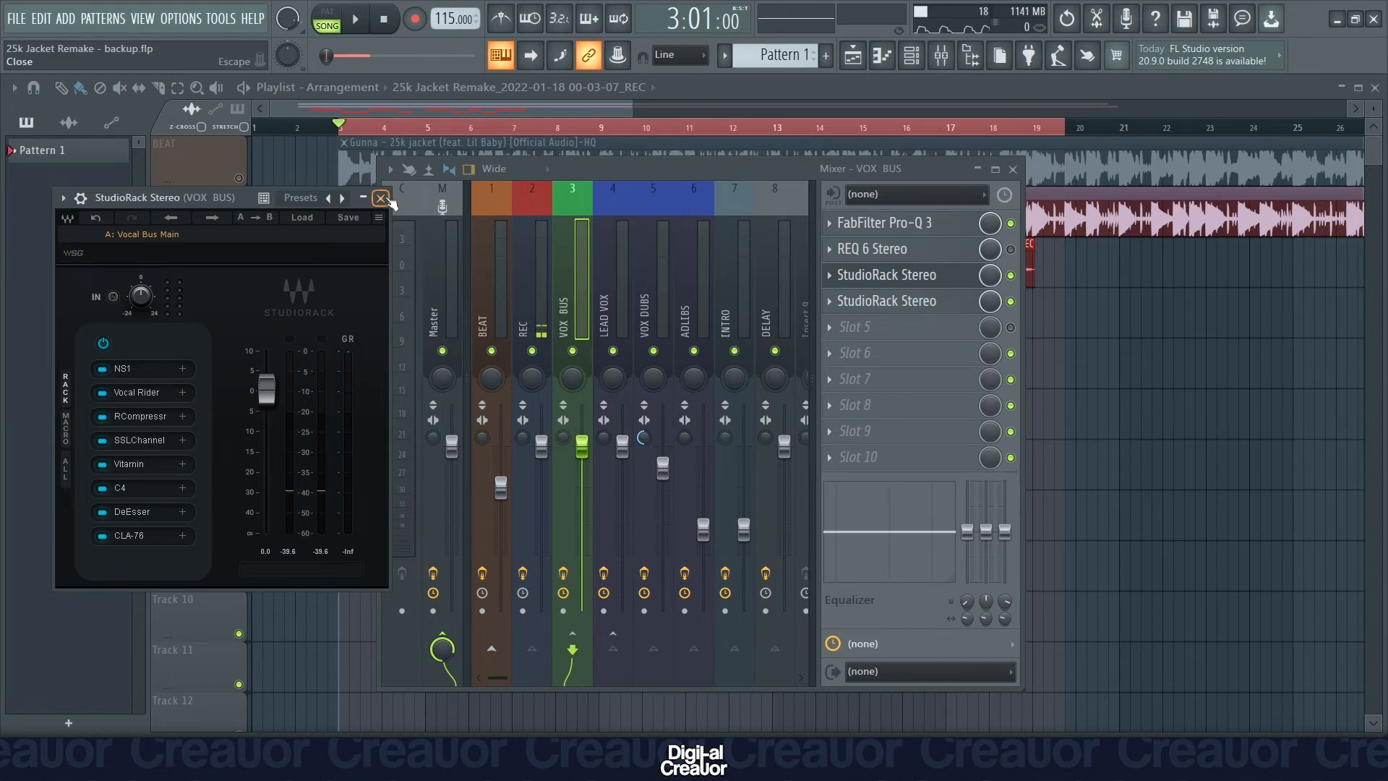
Enable Doubler2 in the second StudioRack Stereo on VOX BUS, review its voice settings, and audition the song with it.
click(886, 275)
click(944, 302)
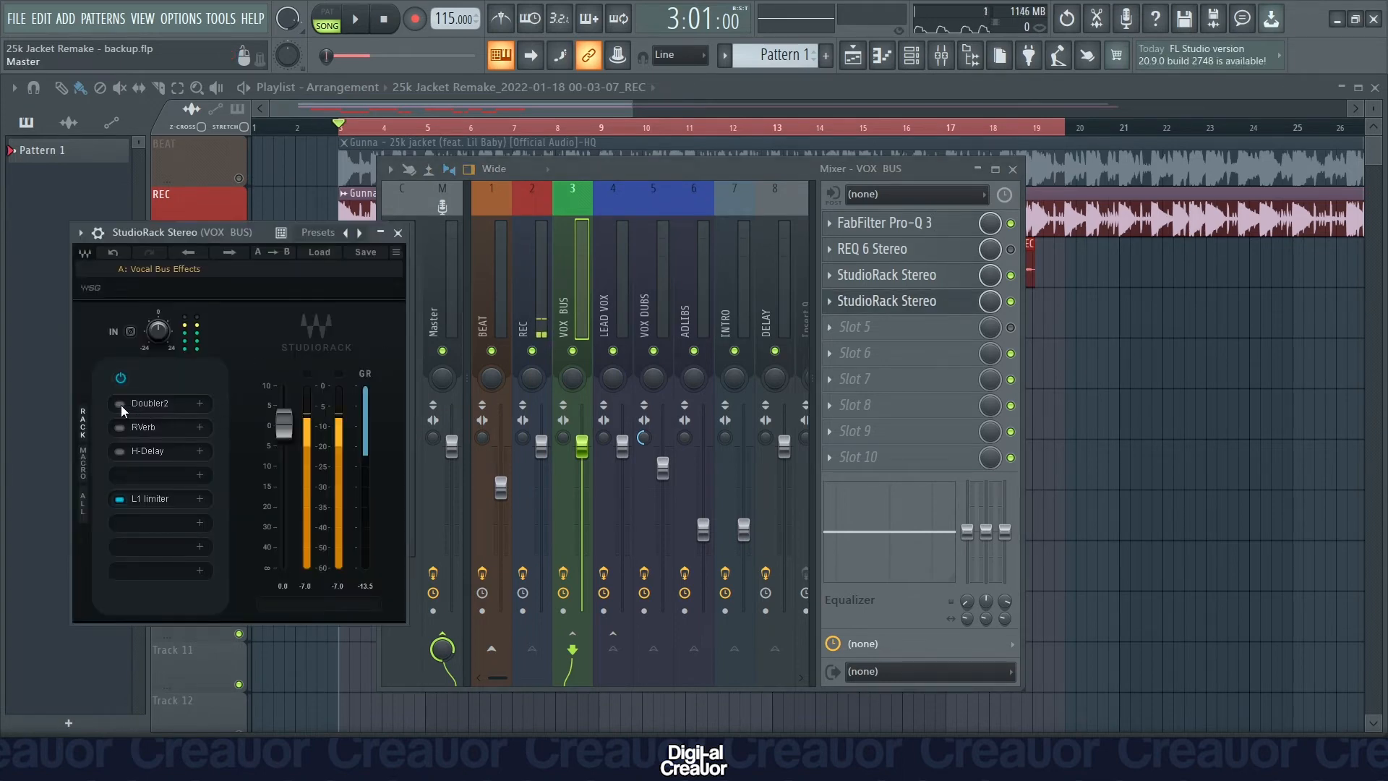
click(120, 404)
click(152, 405)
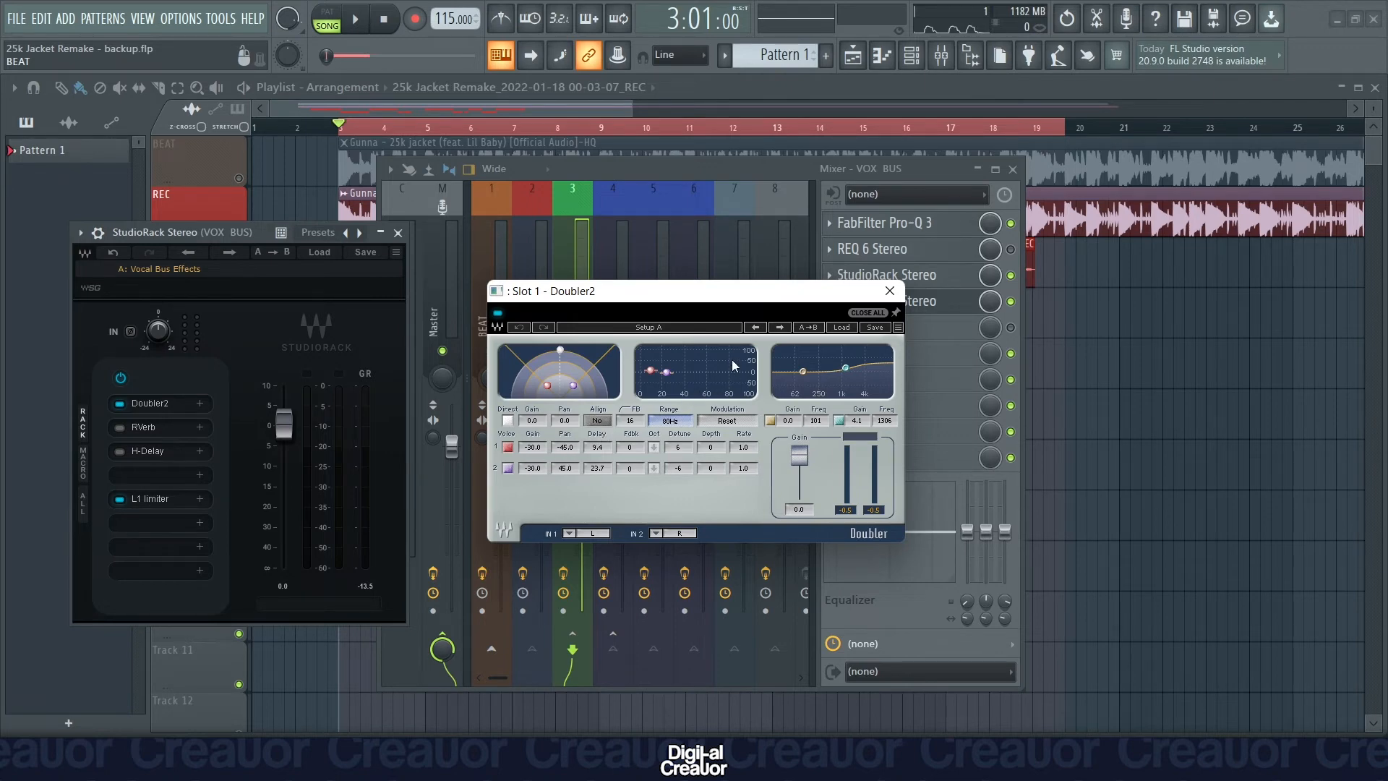
click(890, 291)
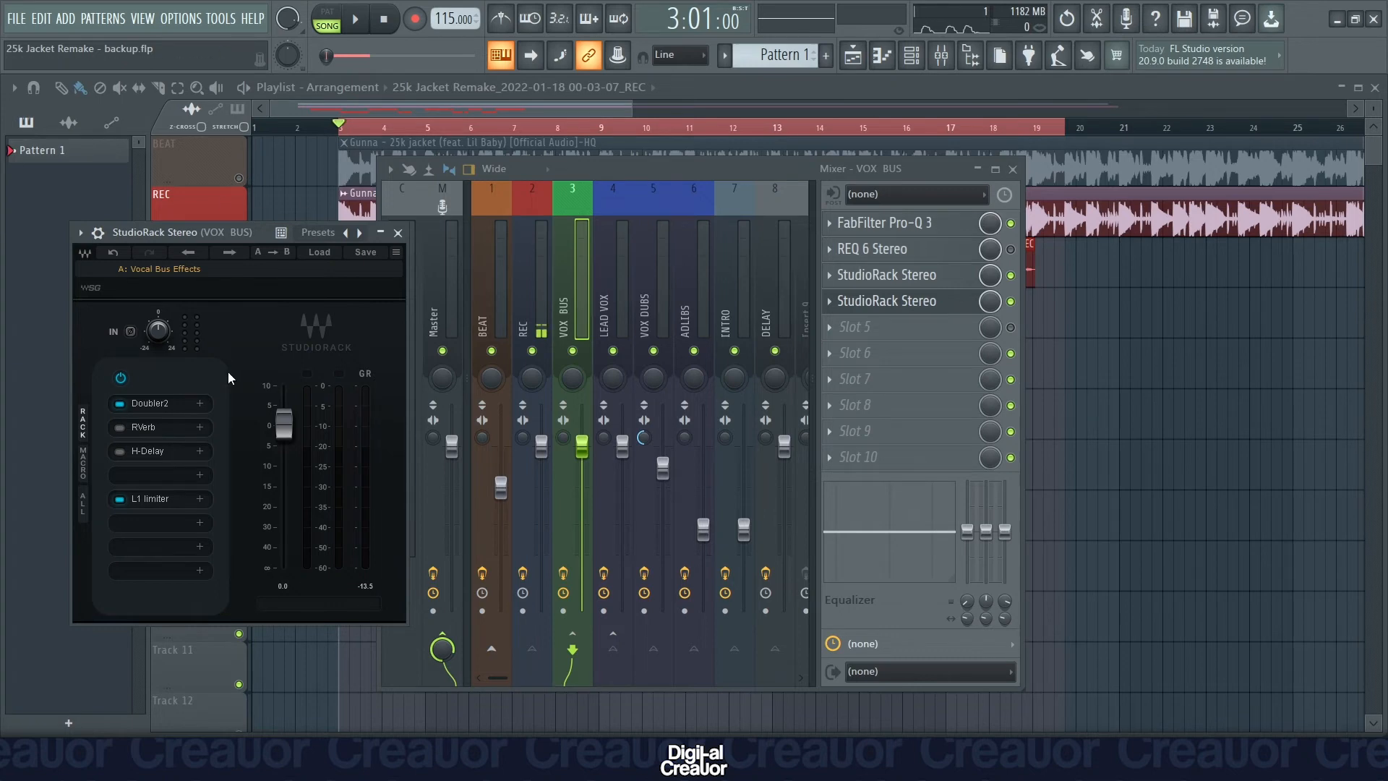
key(space)
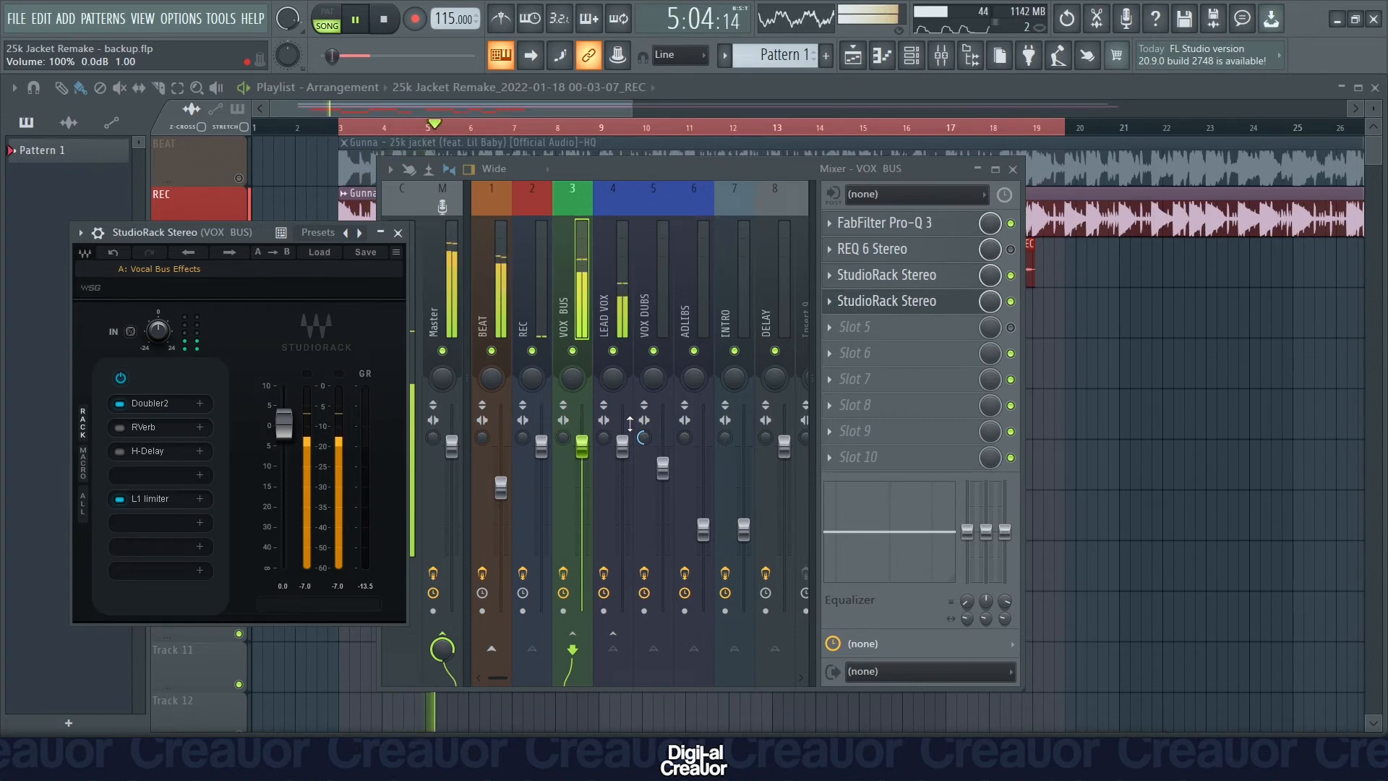
key(space)
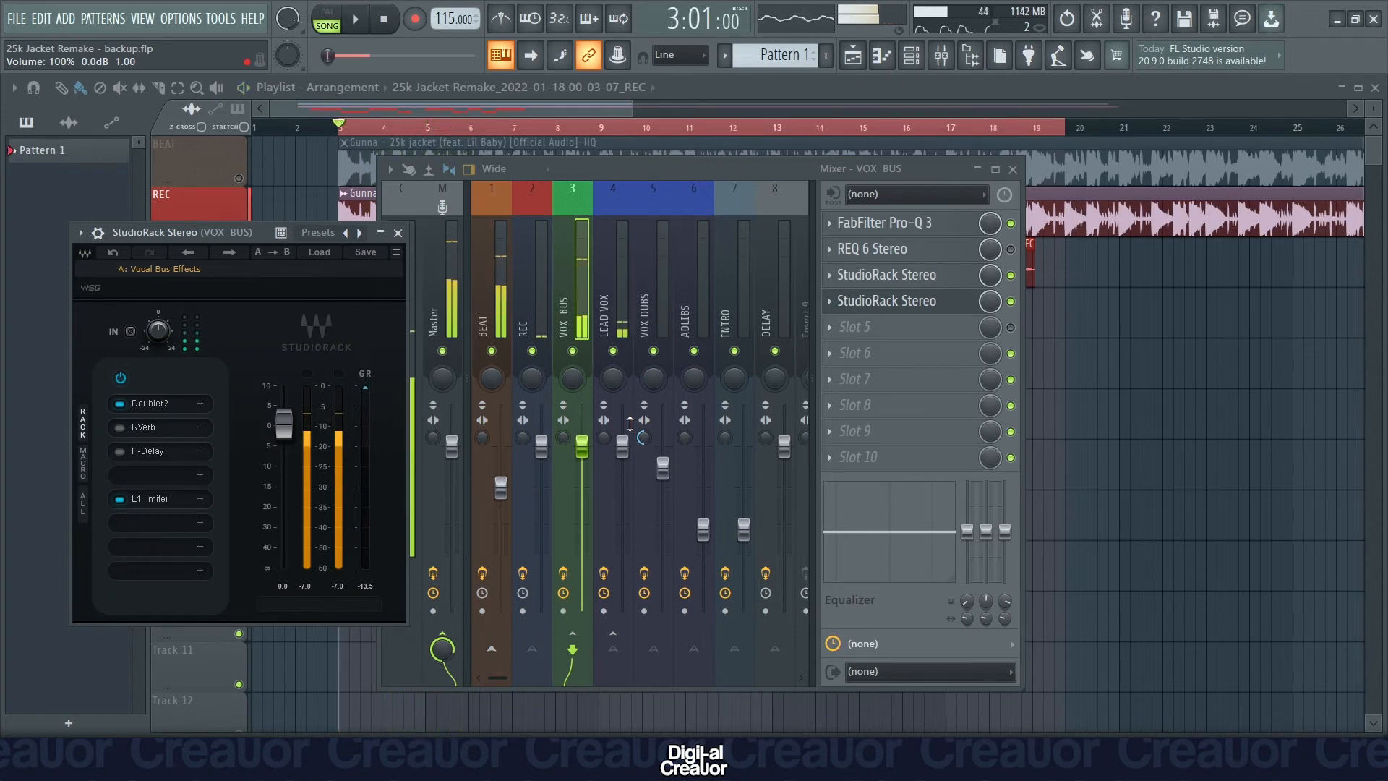
Enable RVerb in the Vocal Bus Effects rack, review its reverb settings, and audition the song with it.
click(120, 428)
click(161, 427)
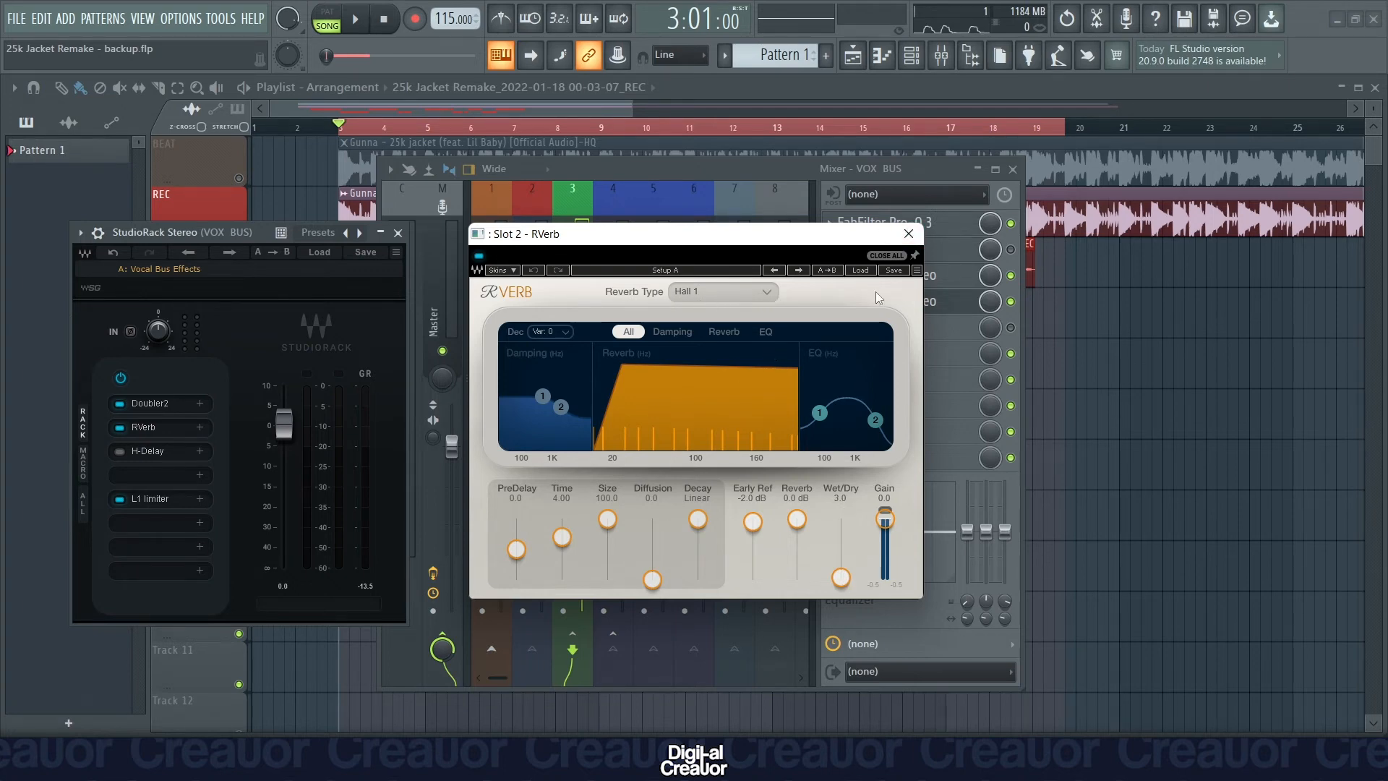
click(909, 234)
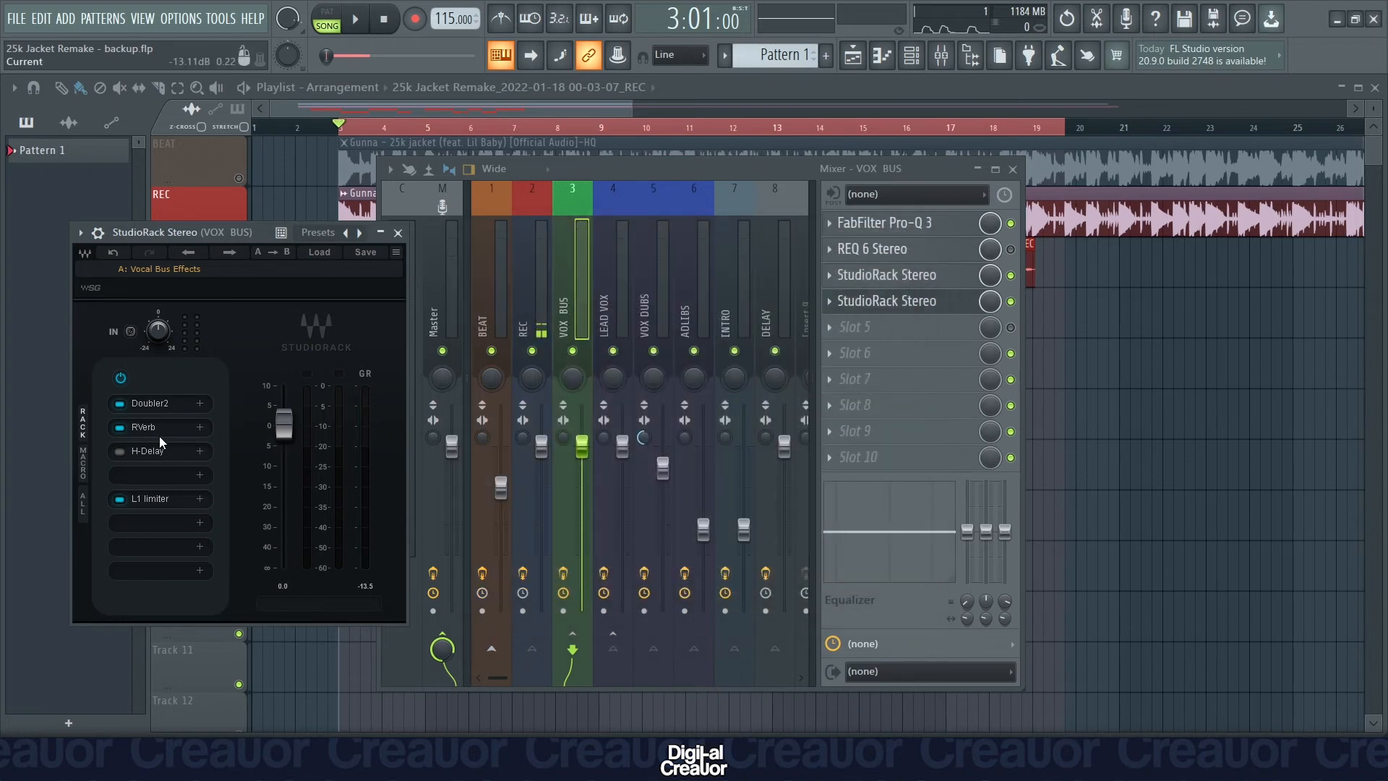
key(space)
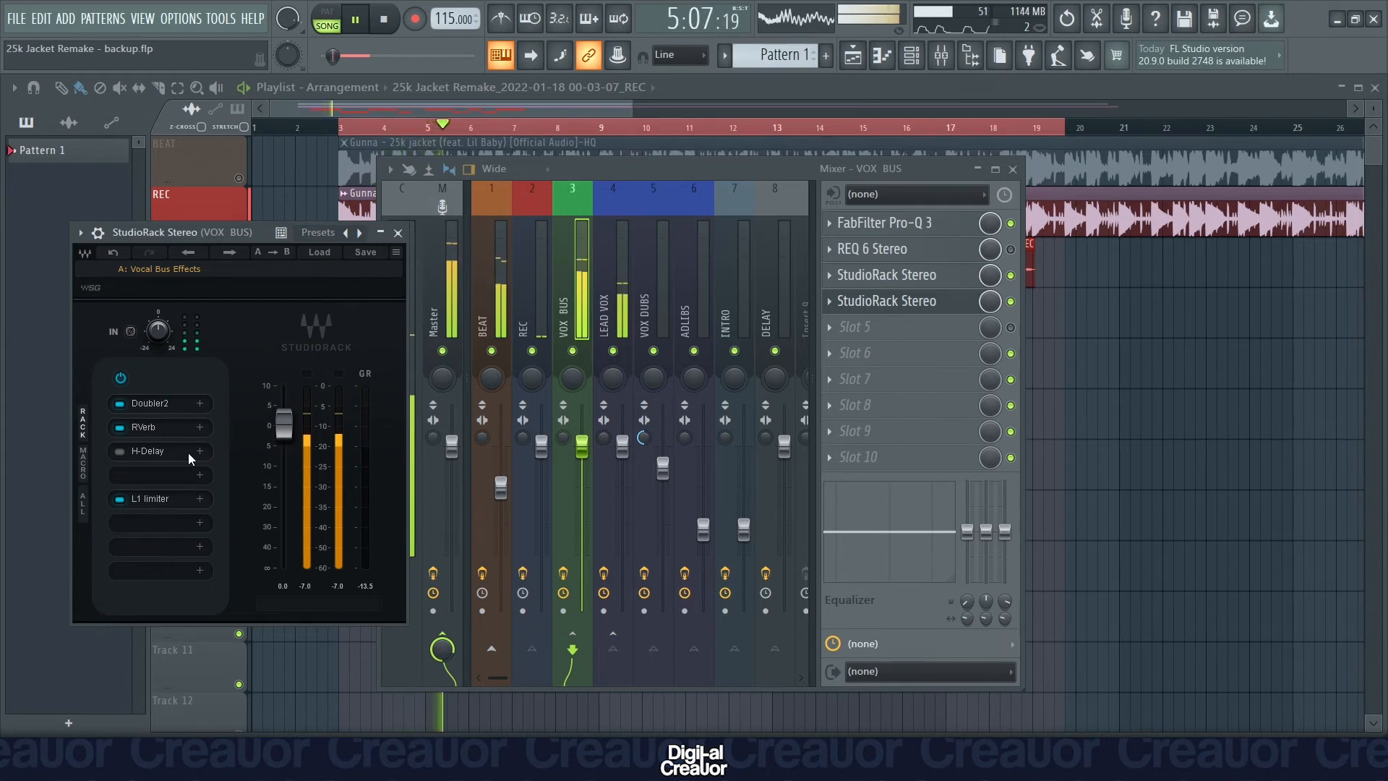
key(space)
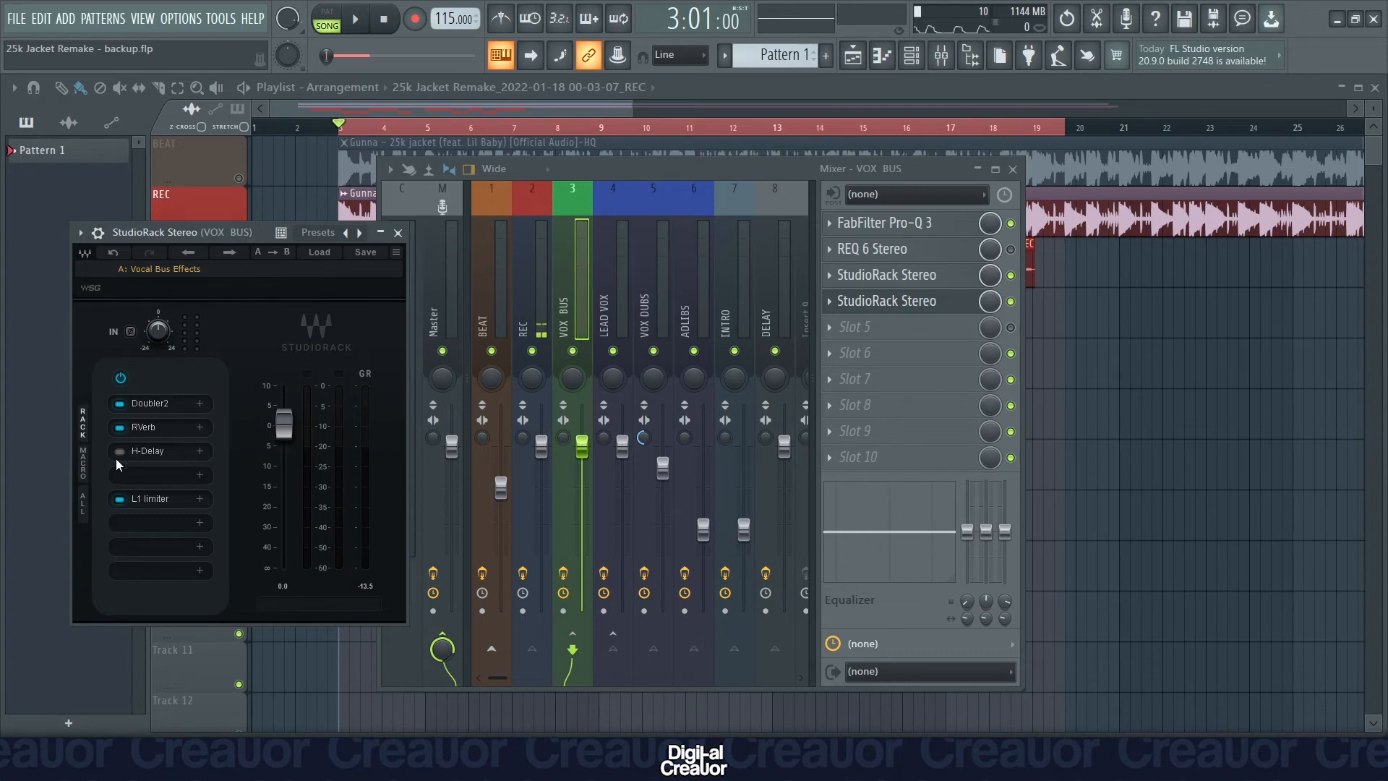
Enable H-Delay in the Vocal Bus Effects rack, review its delay and dry/wet settings, and audition the song with it.
click(120, 451)
click(149, 452)
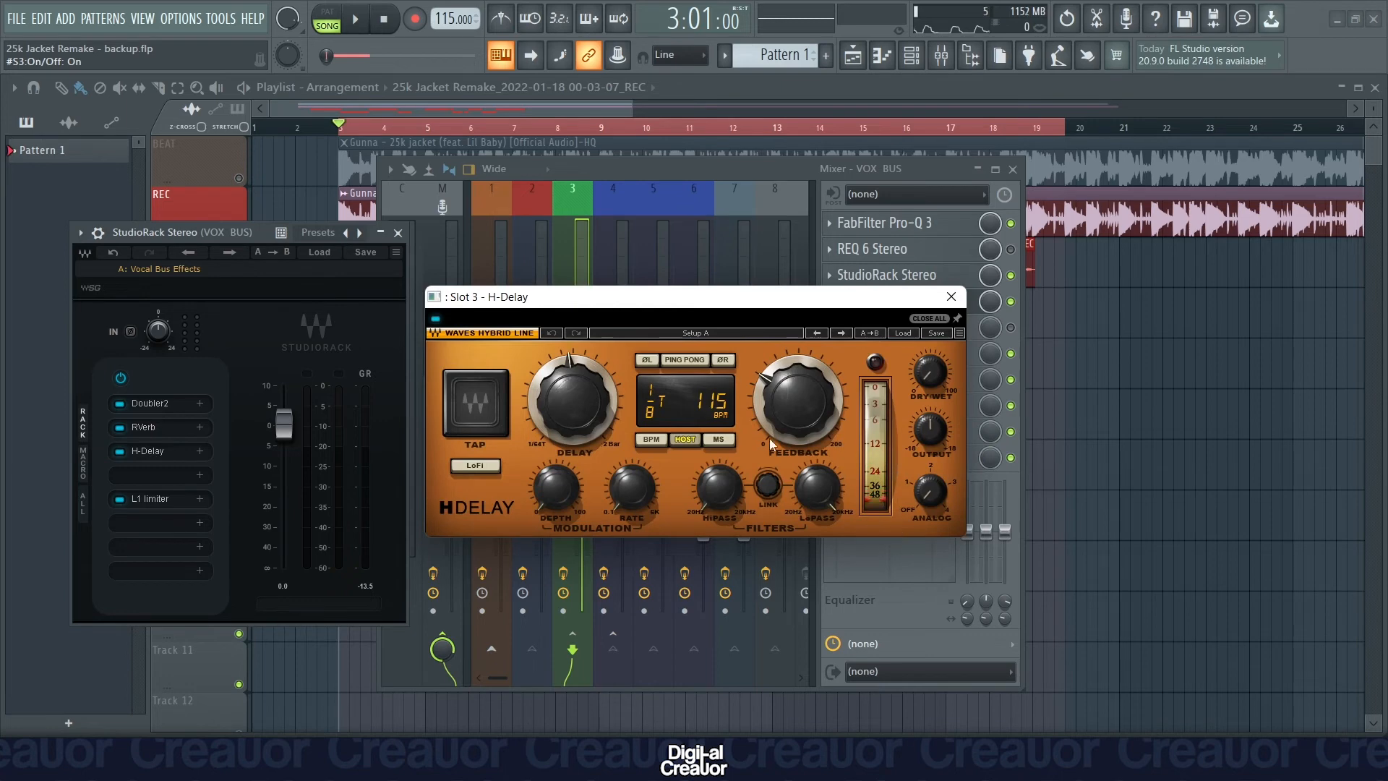
double_click(931, 372)
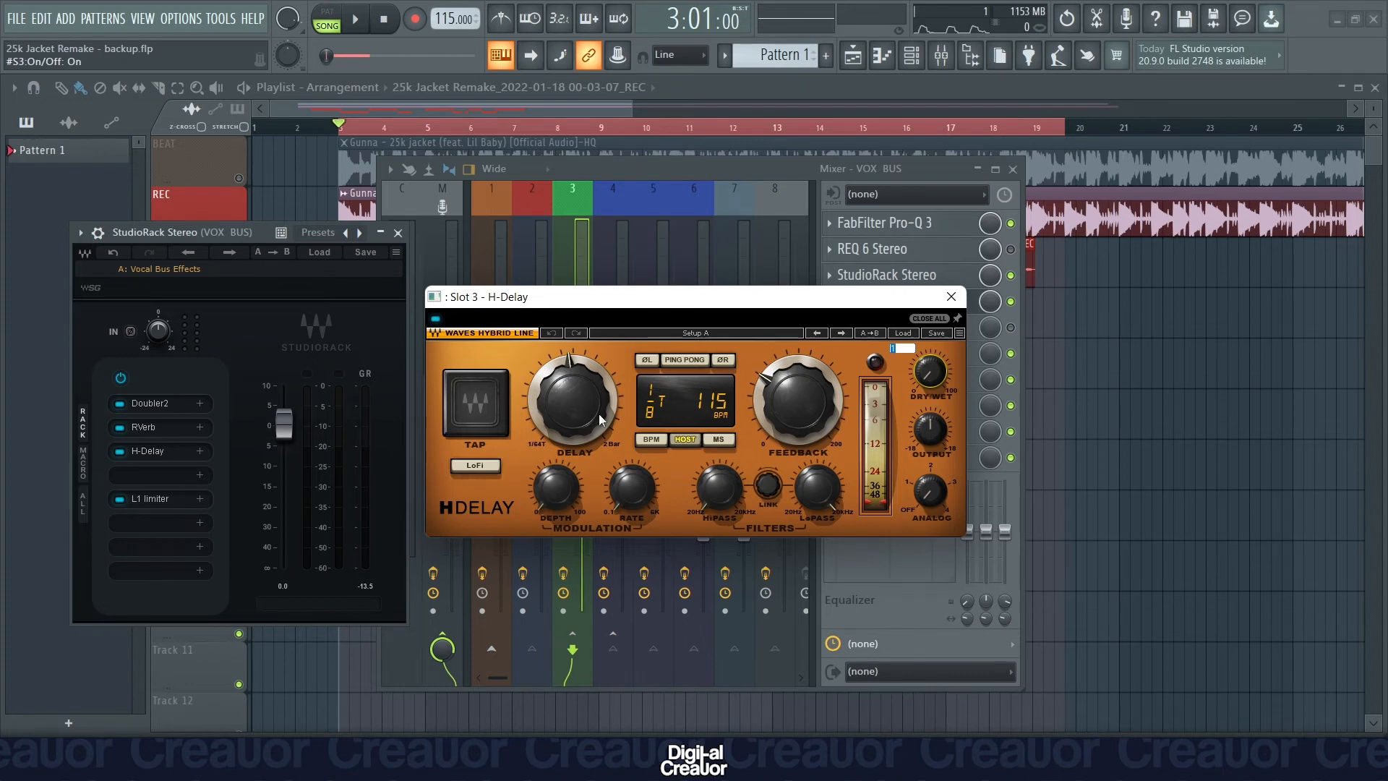
key(Return)
click(951, 297)
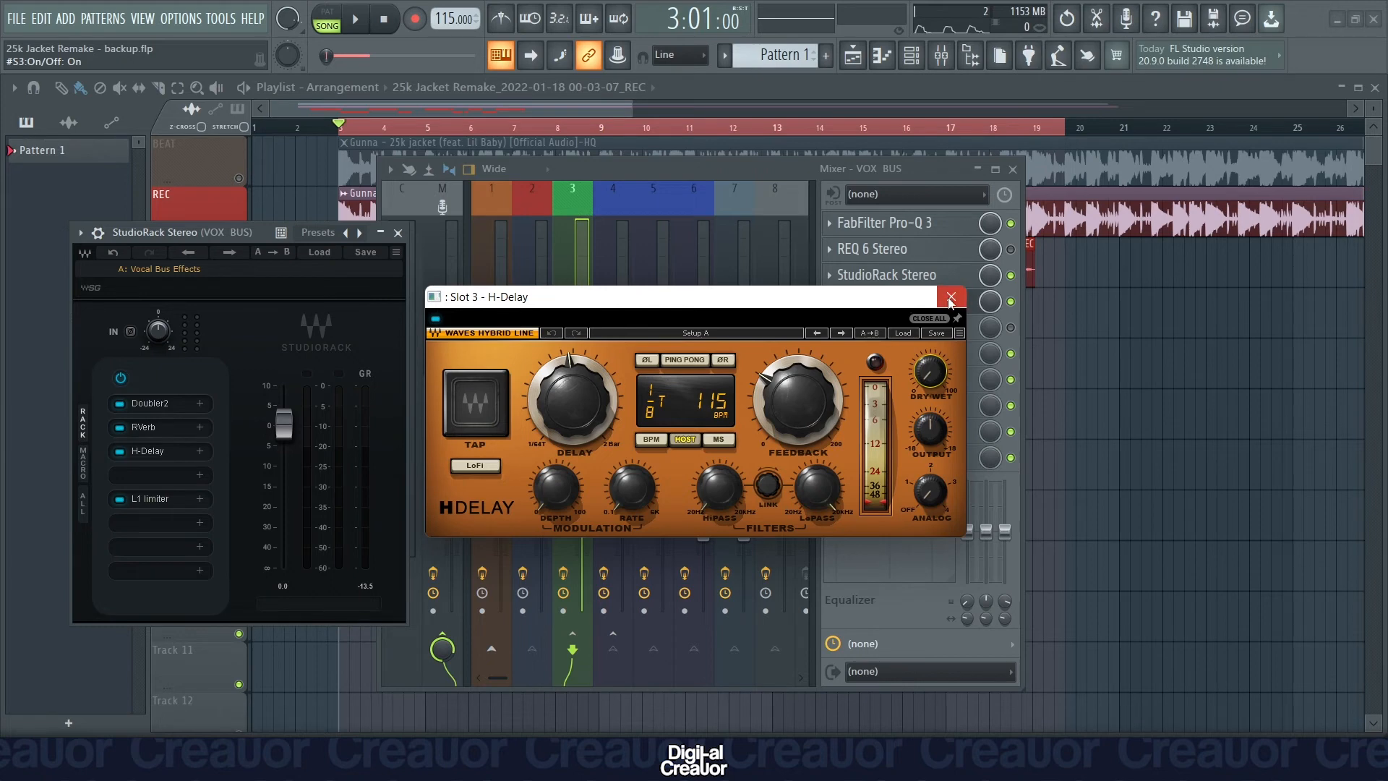
key(space)
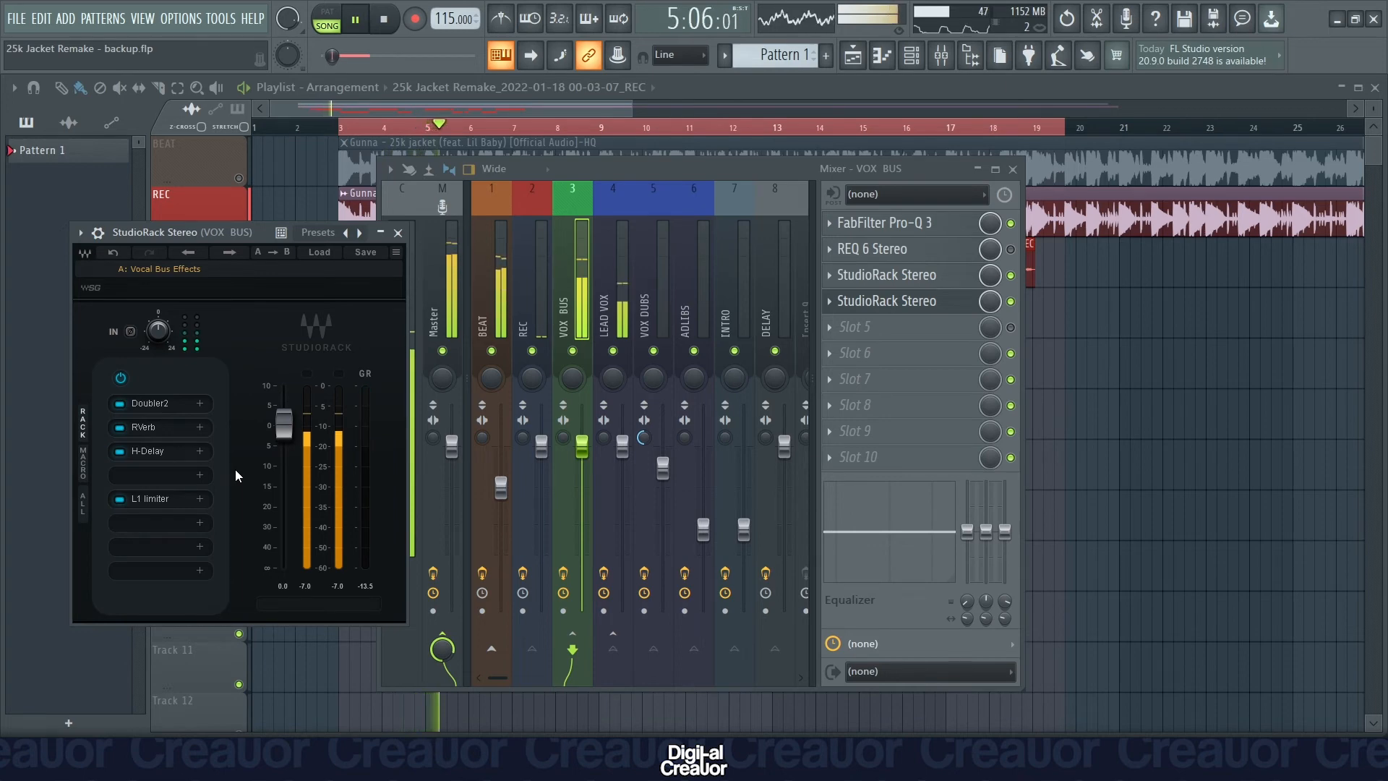
key(space)
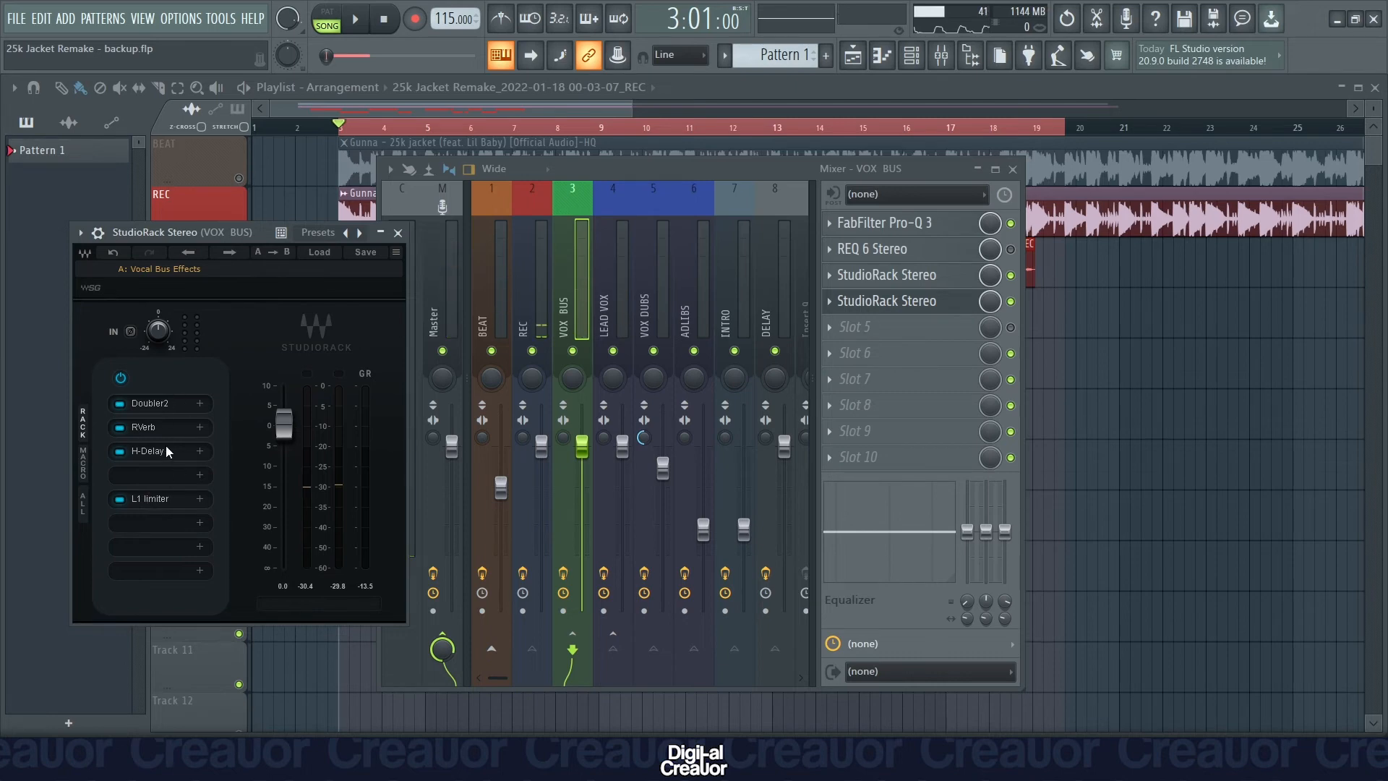
Review the threshold and output ceiling of the L1 limiter in the Vocal Bus Effects rack, and close the rack.
click(160, 497)
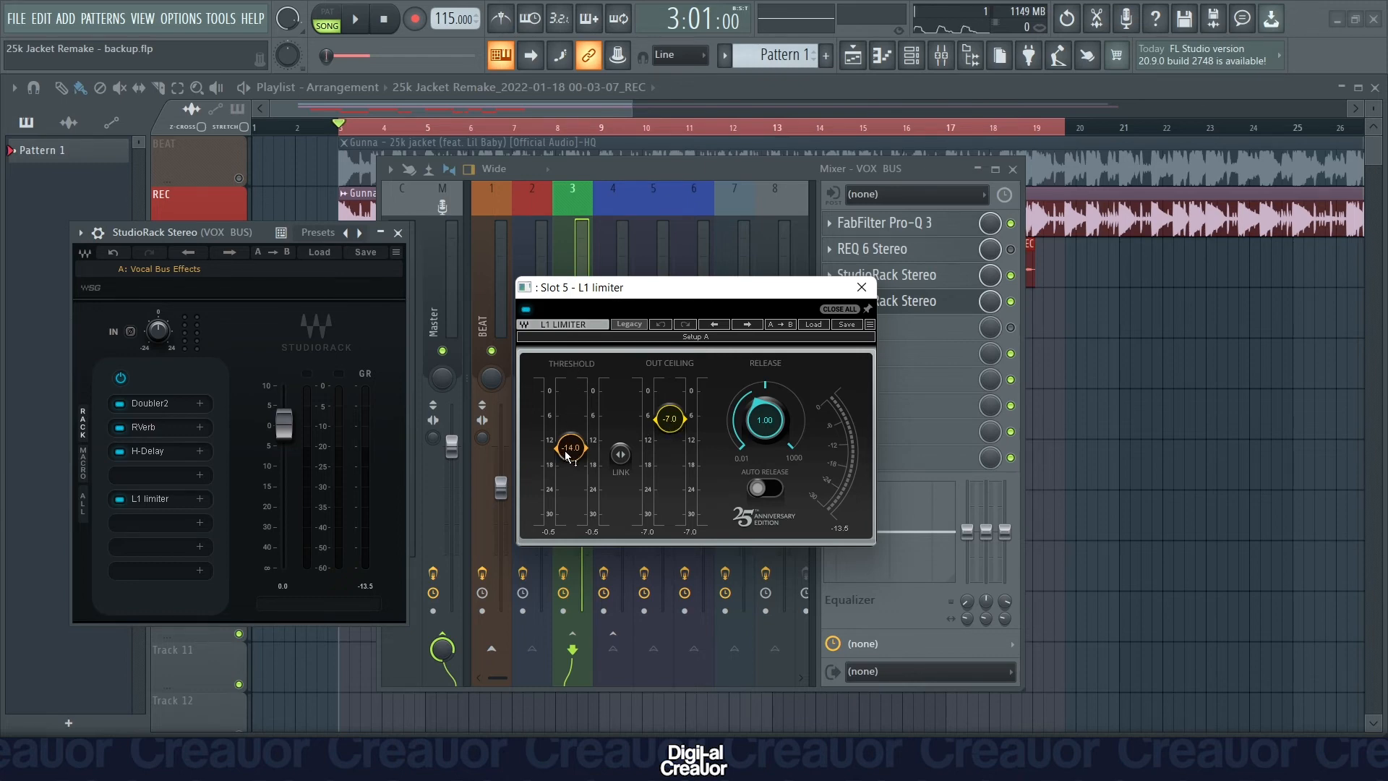
click(861, 287)
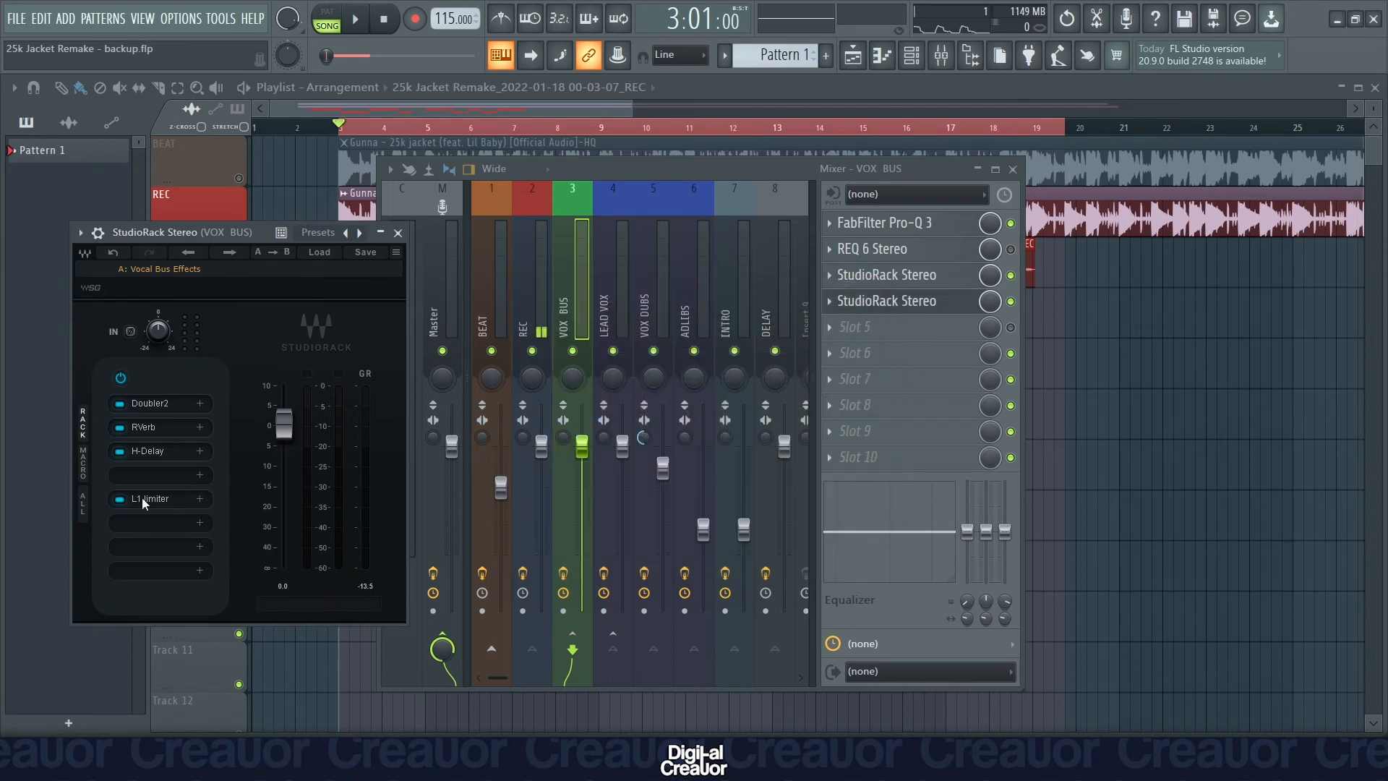
click(397, 241)
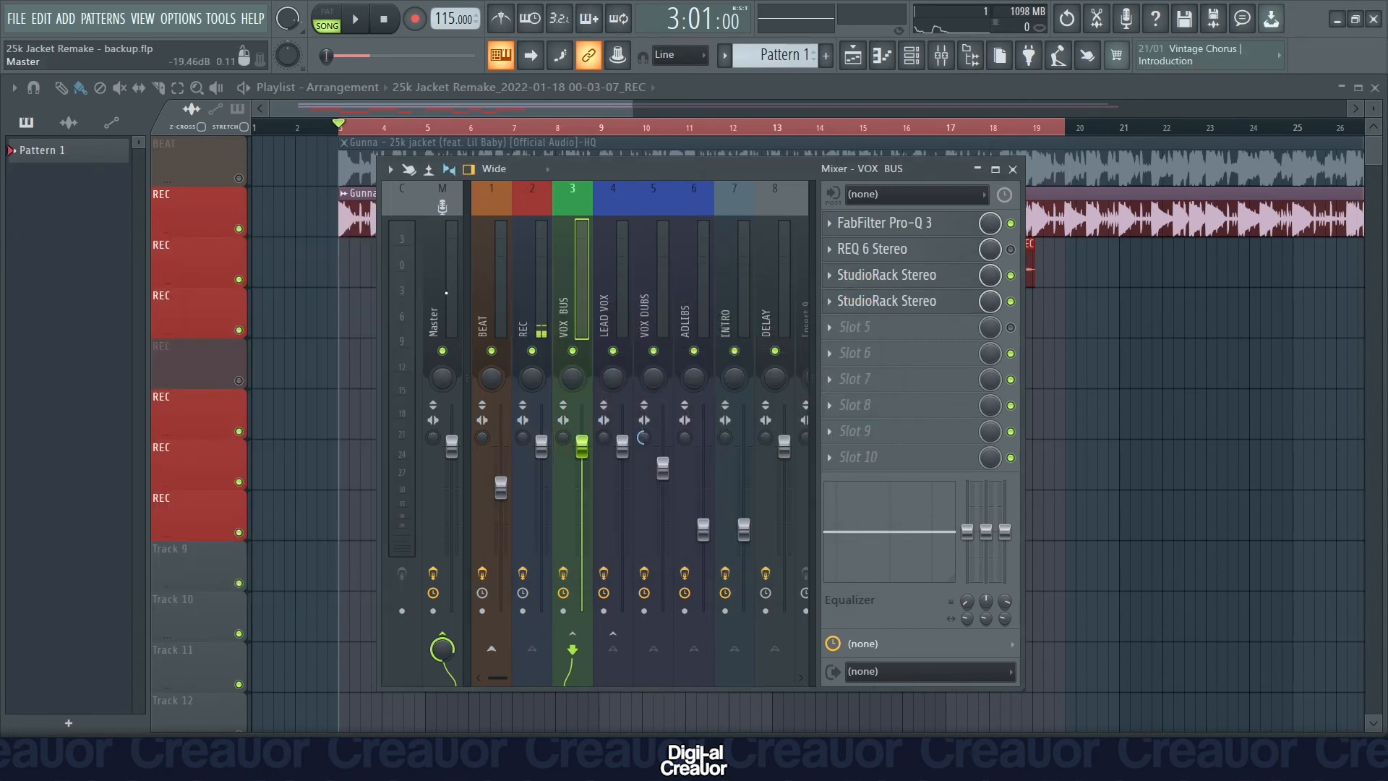
Load the Mastering factory preset in the SSLComp Stereo compressor on the Master track.
click(446, 293)
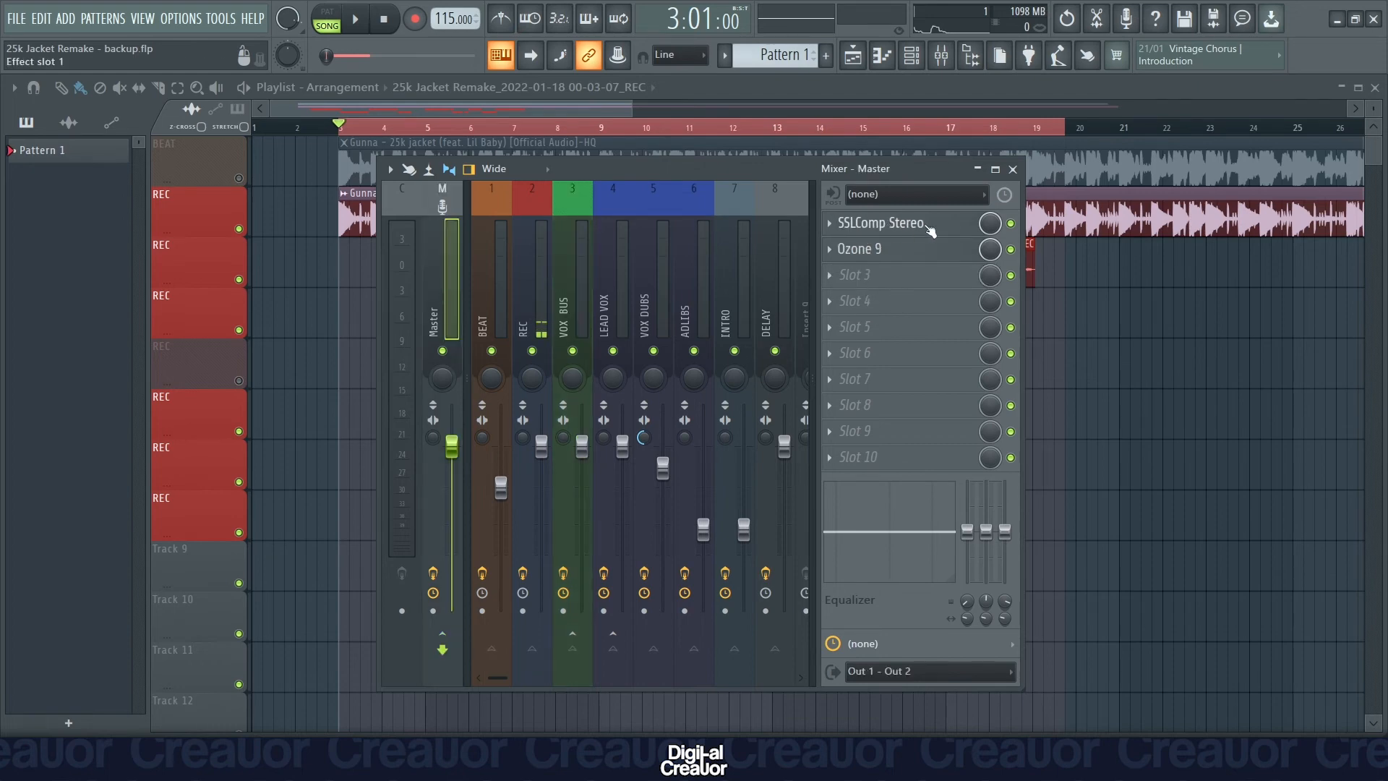
click(896, 230)
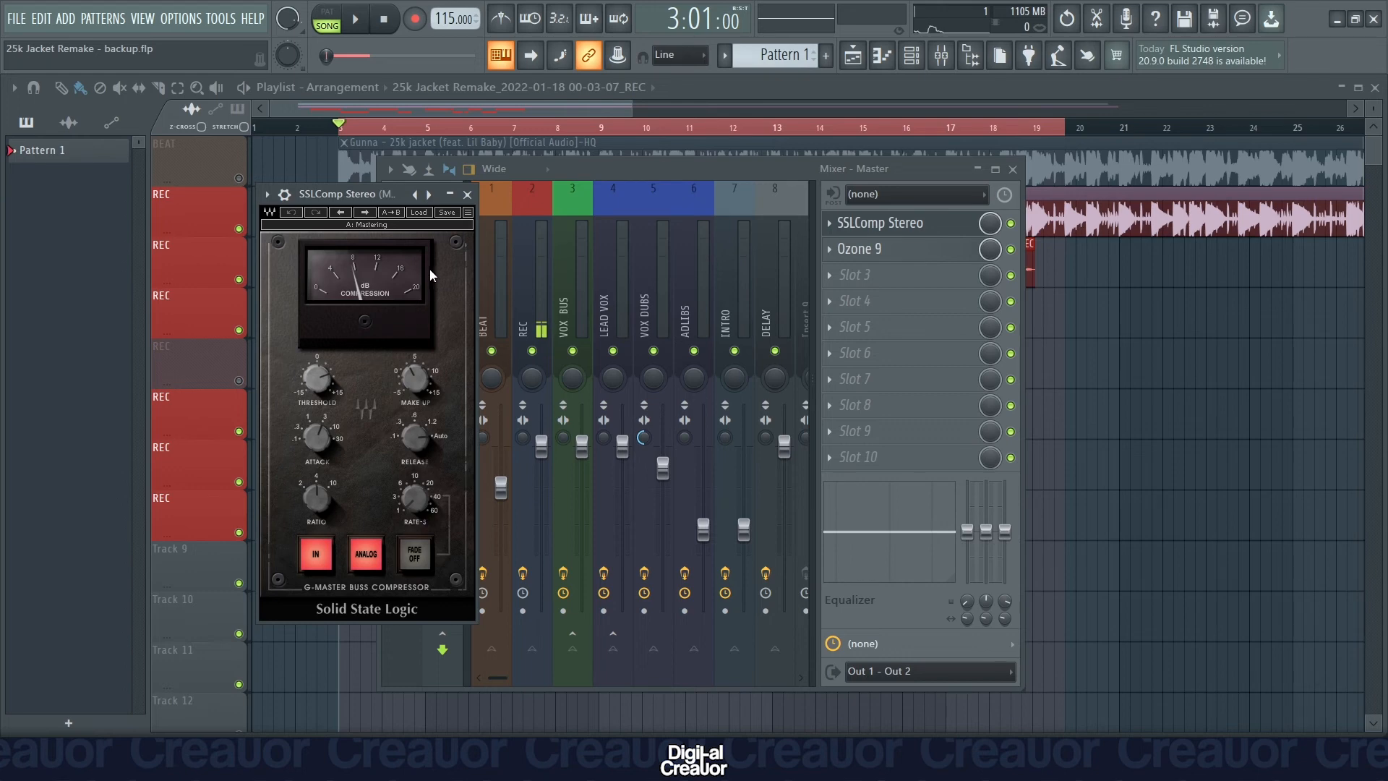
click(420, 213)
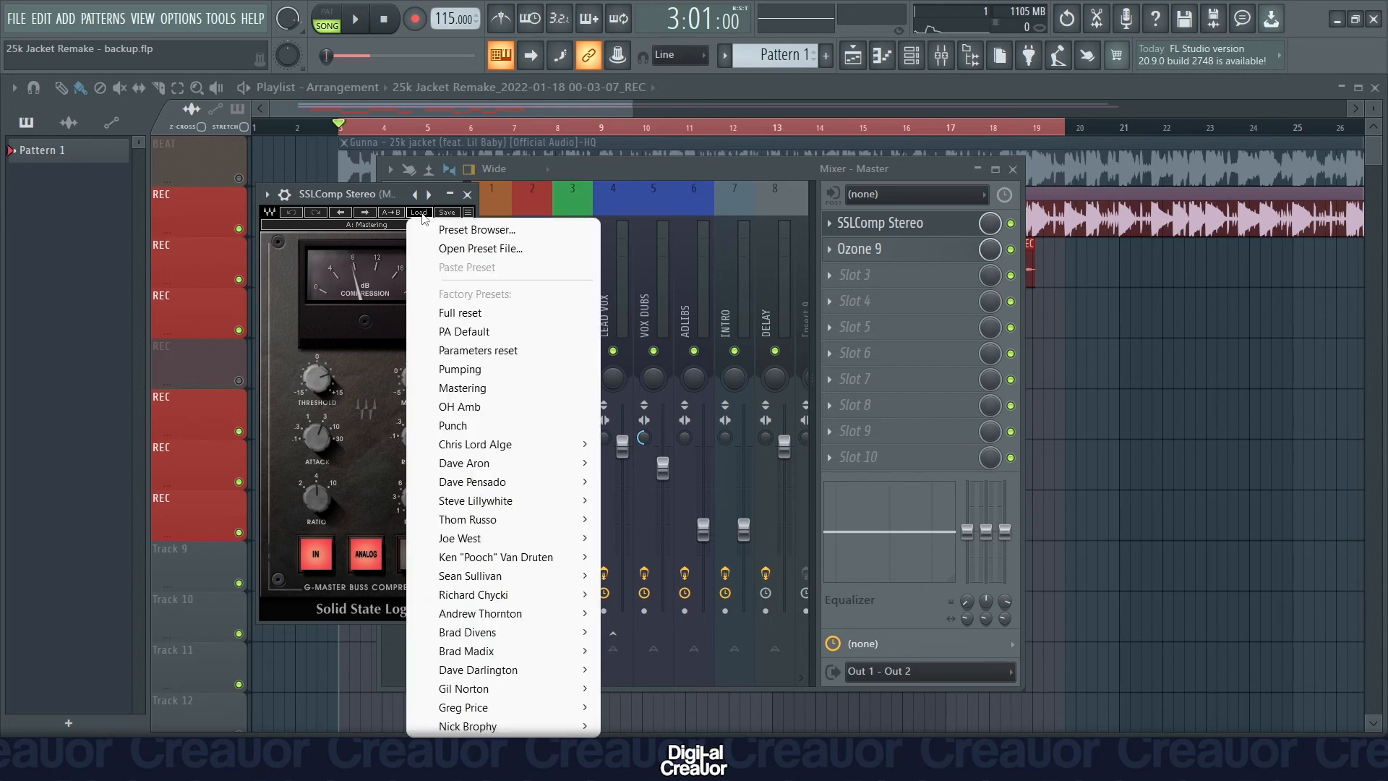
click(480, 391)
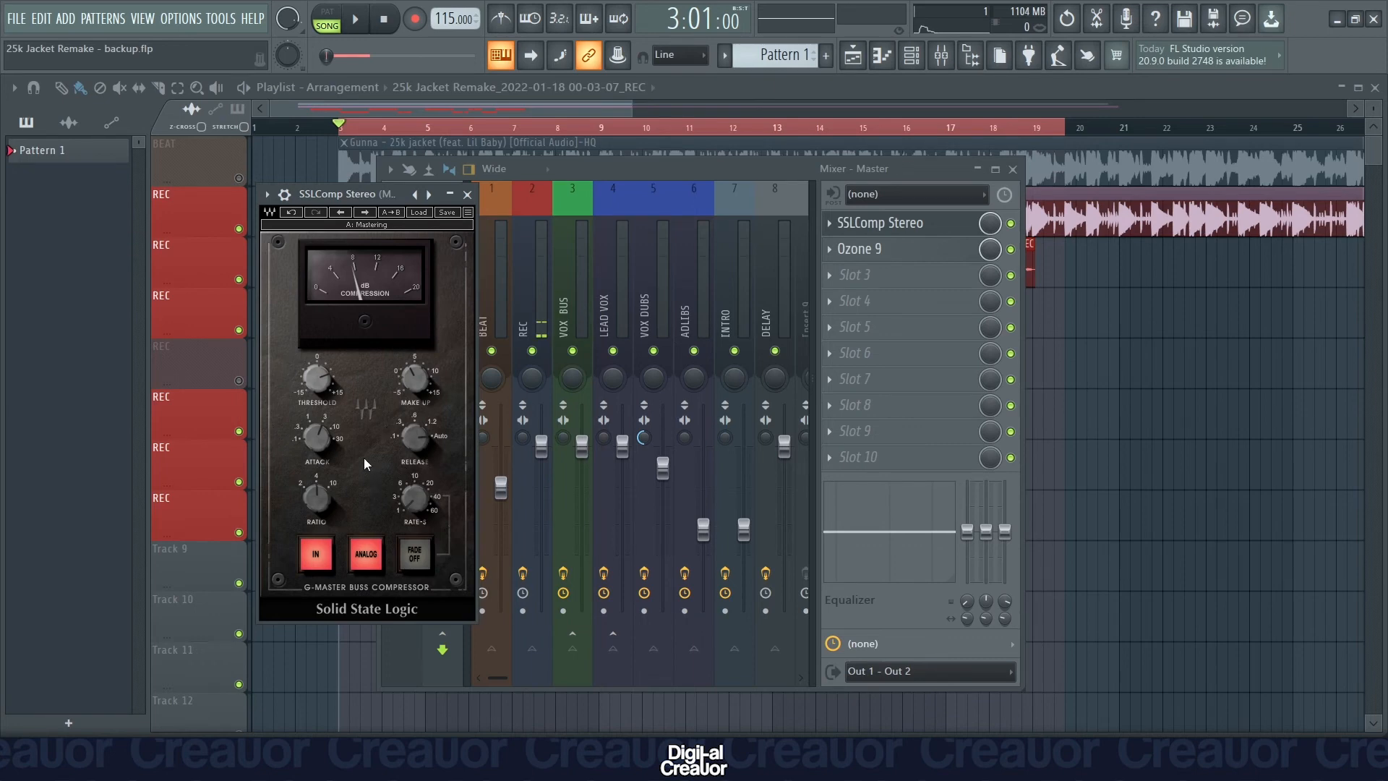
click(467, 194)
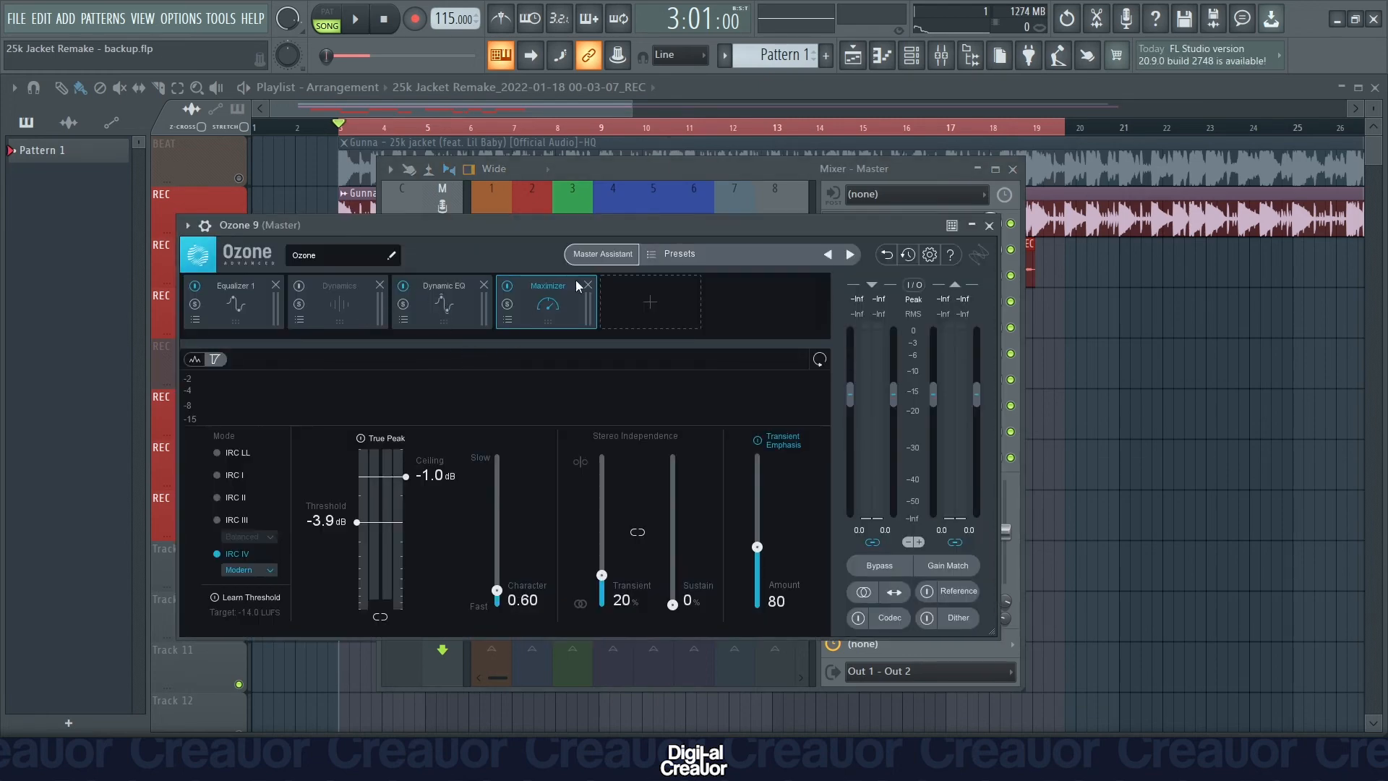
Run Ozone 9's Master Assistant with Modern modules, Manual low intensity and Streaming destination while the song plays, and accept its suggestion.
click(617, 254)
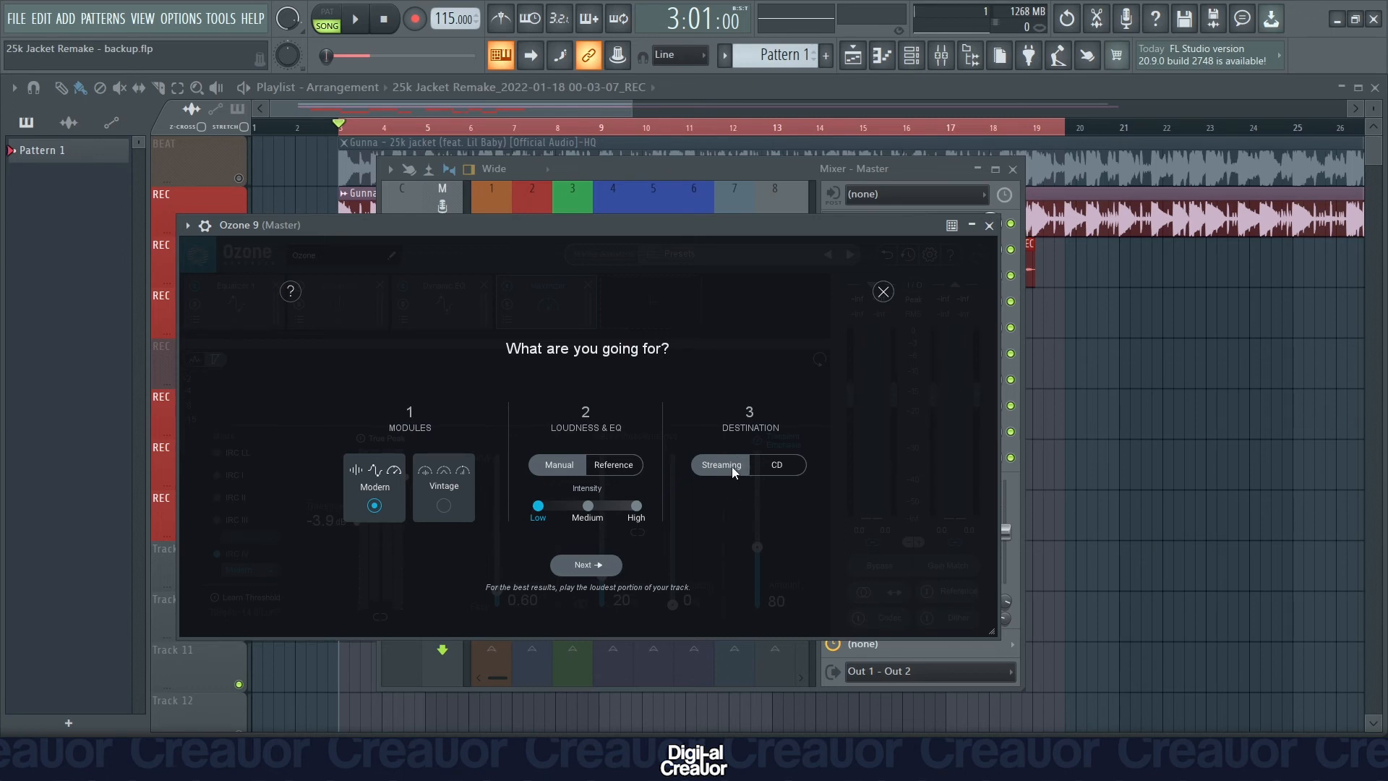
click(587, 564)
key(space)
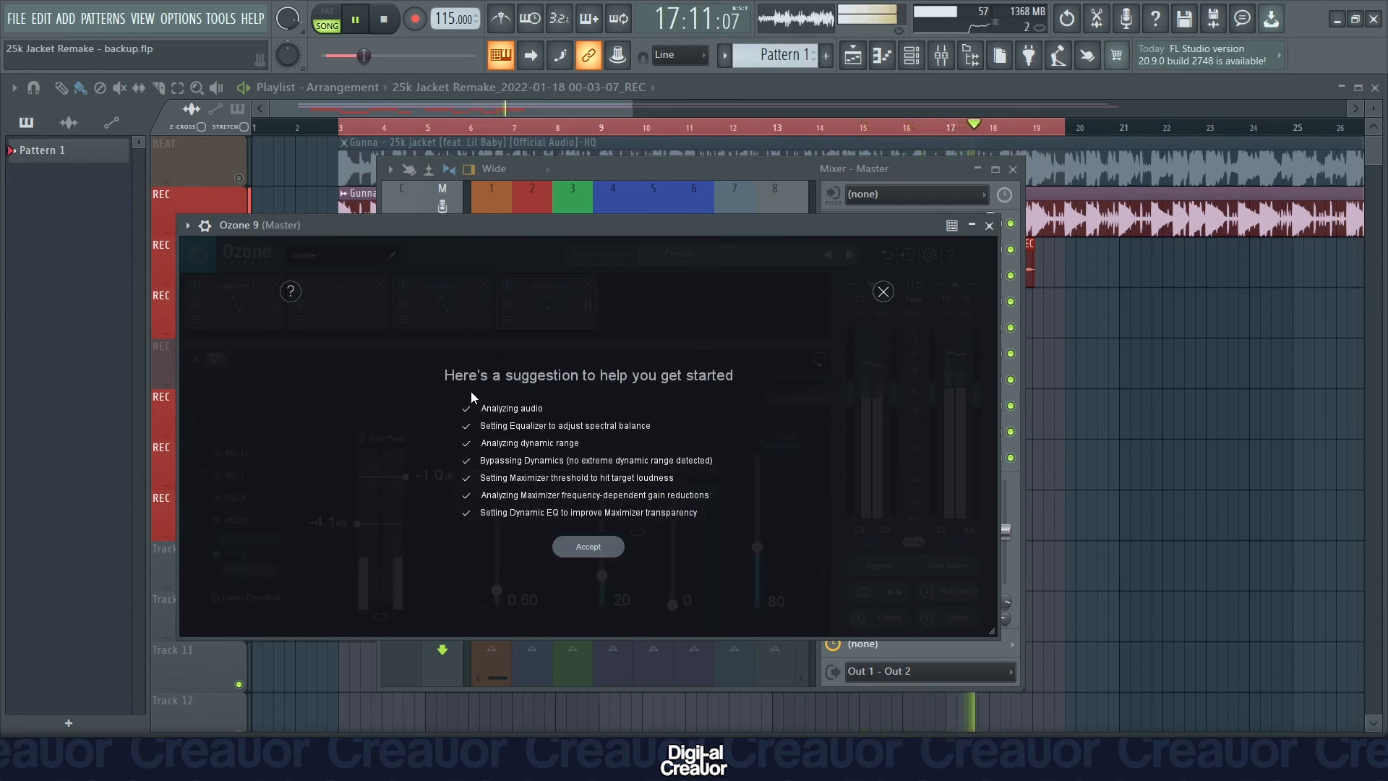
click(584, 545)
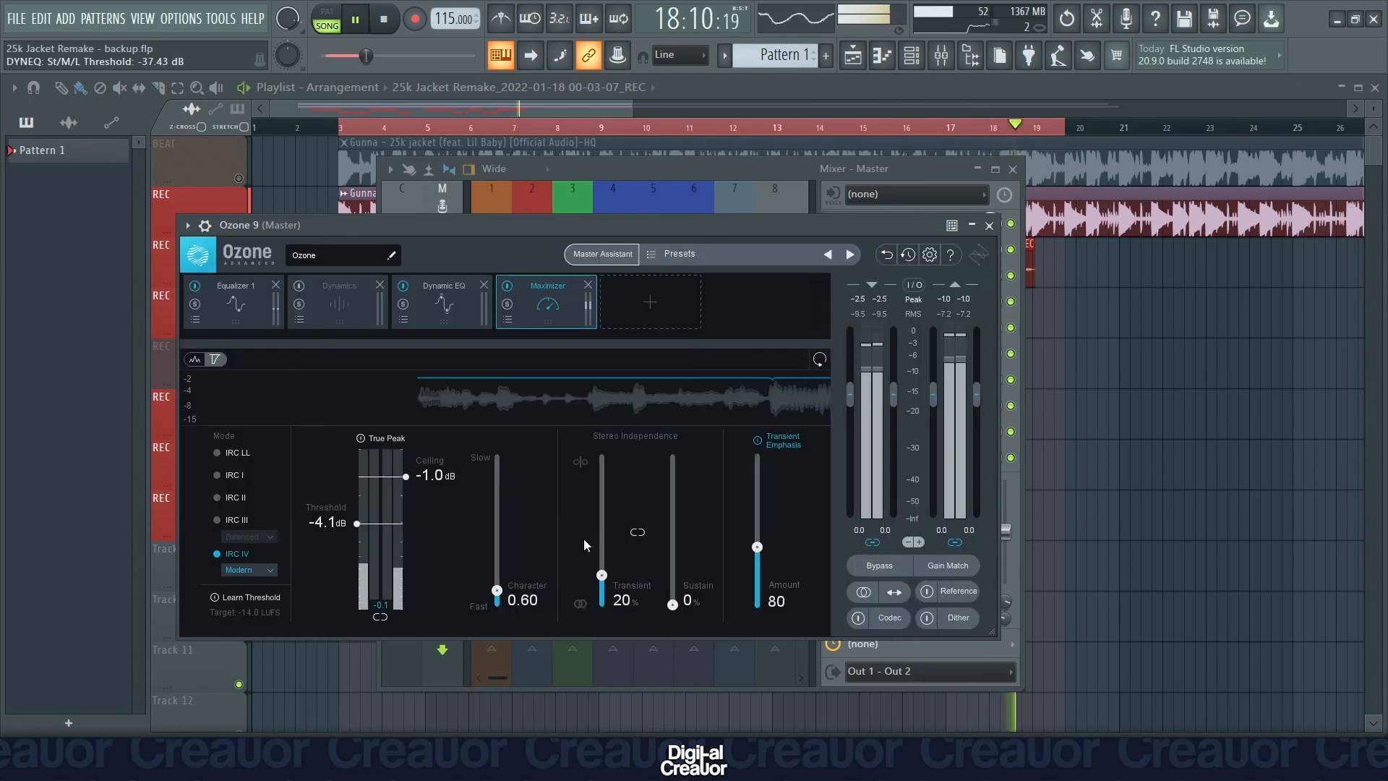
key(space)
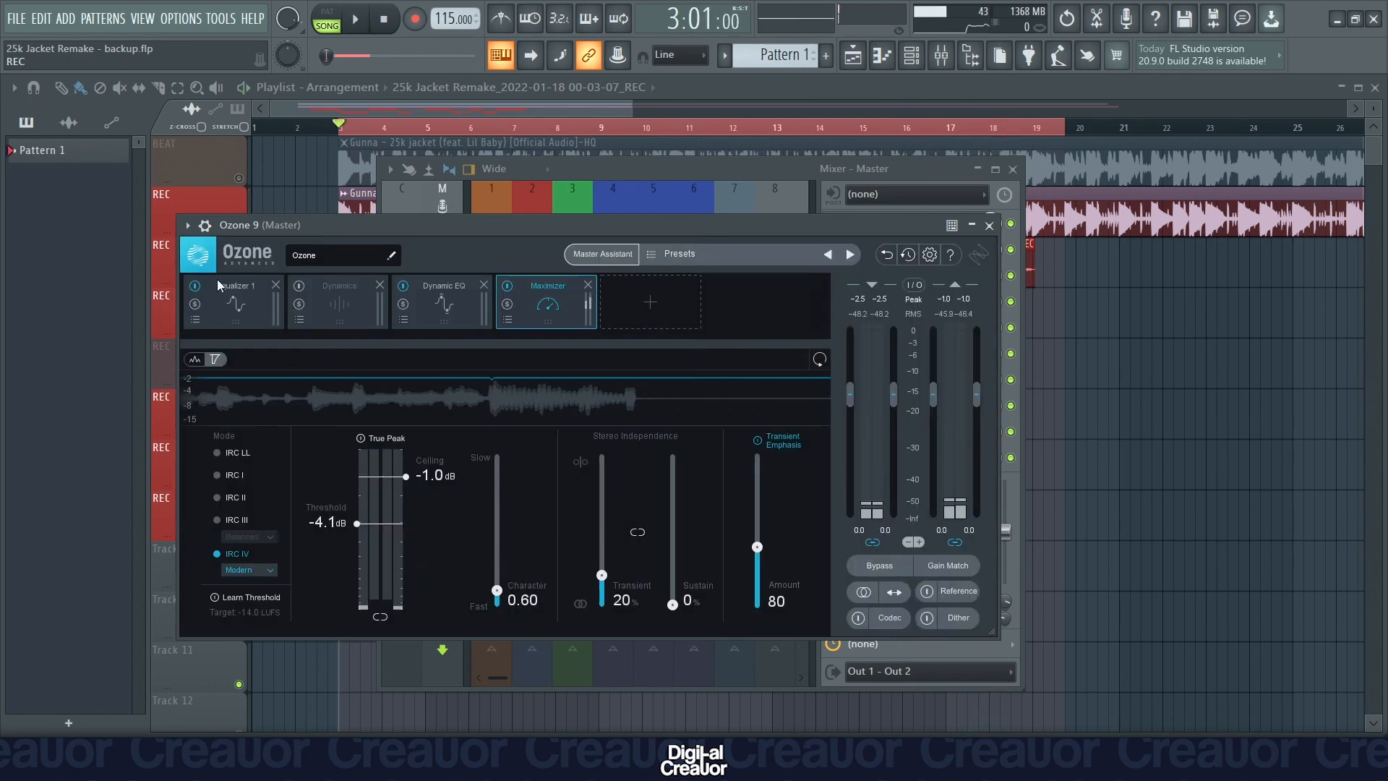
Review the Equalizer, Dynamic EQ and Maximizer settings in Ozone 9 on the Master track.
click(232, 304)
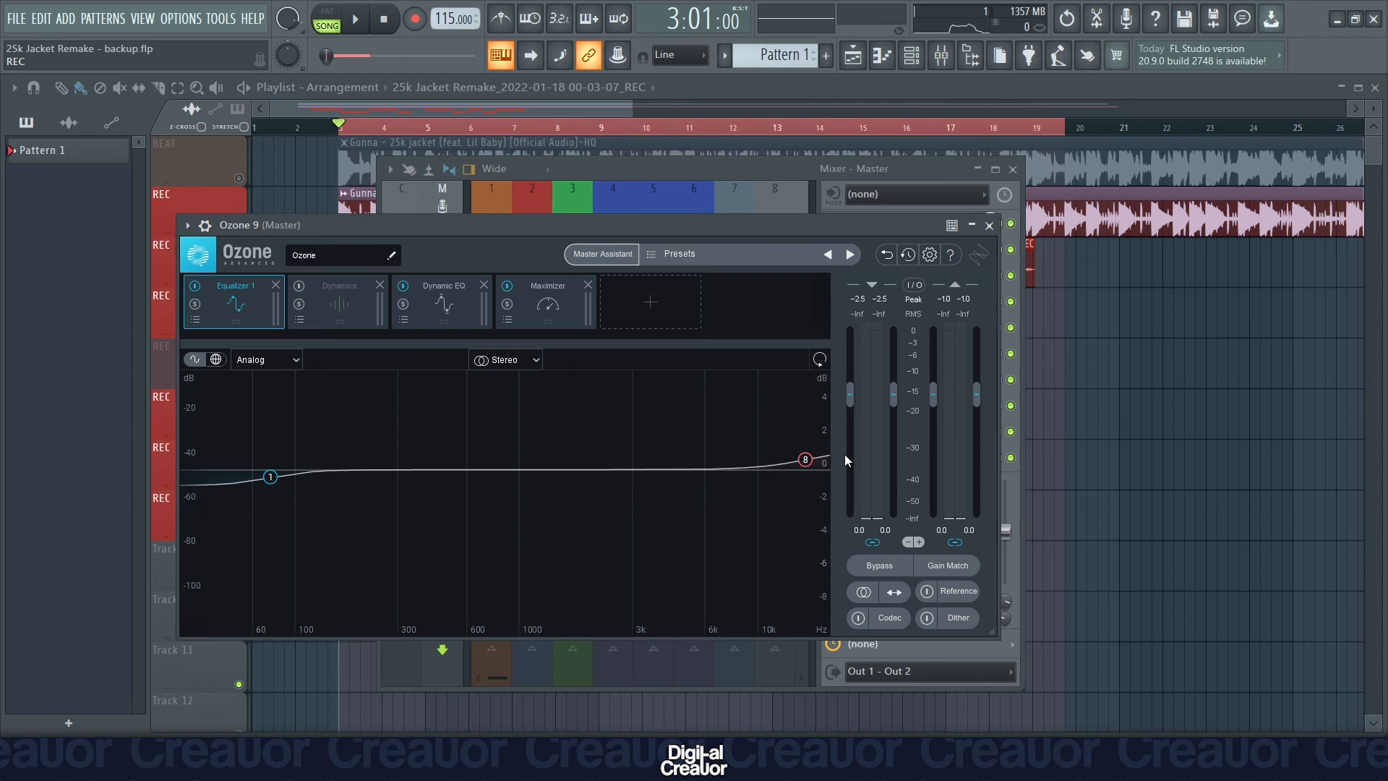
click(431, 312)
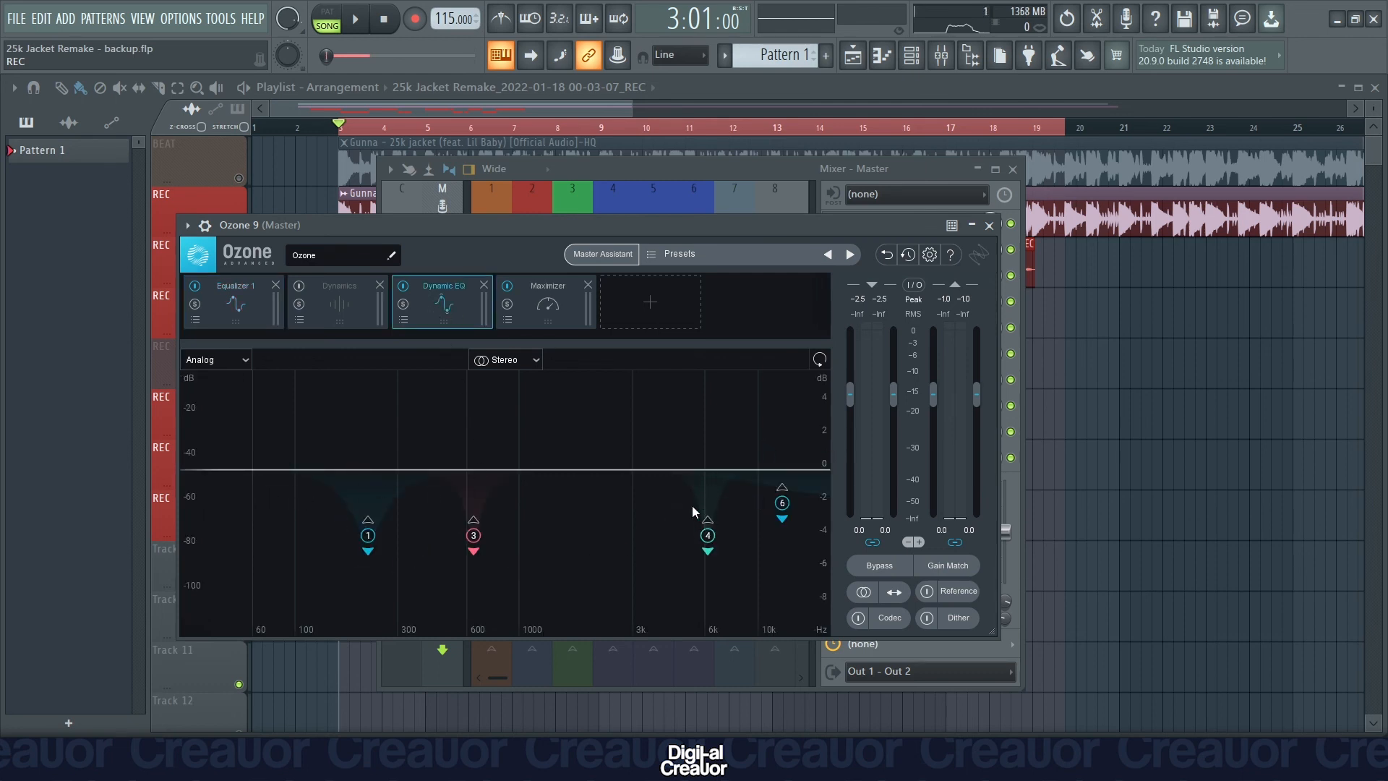
click(541, 318)
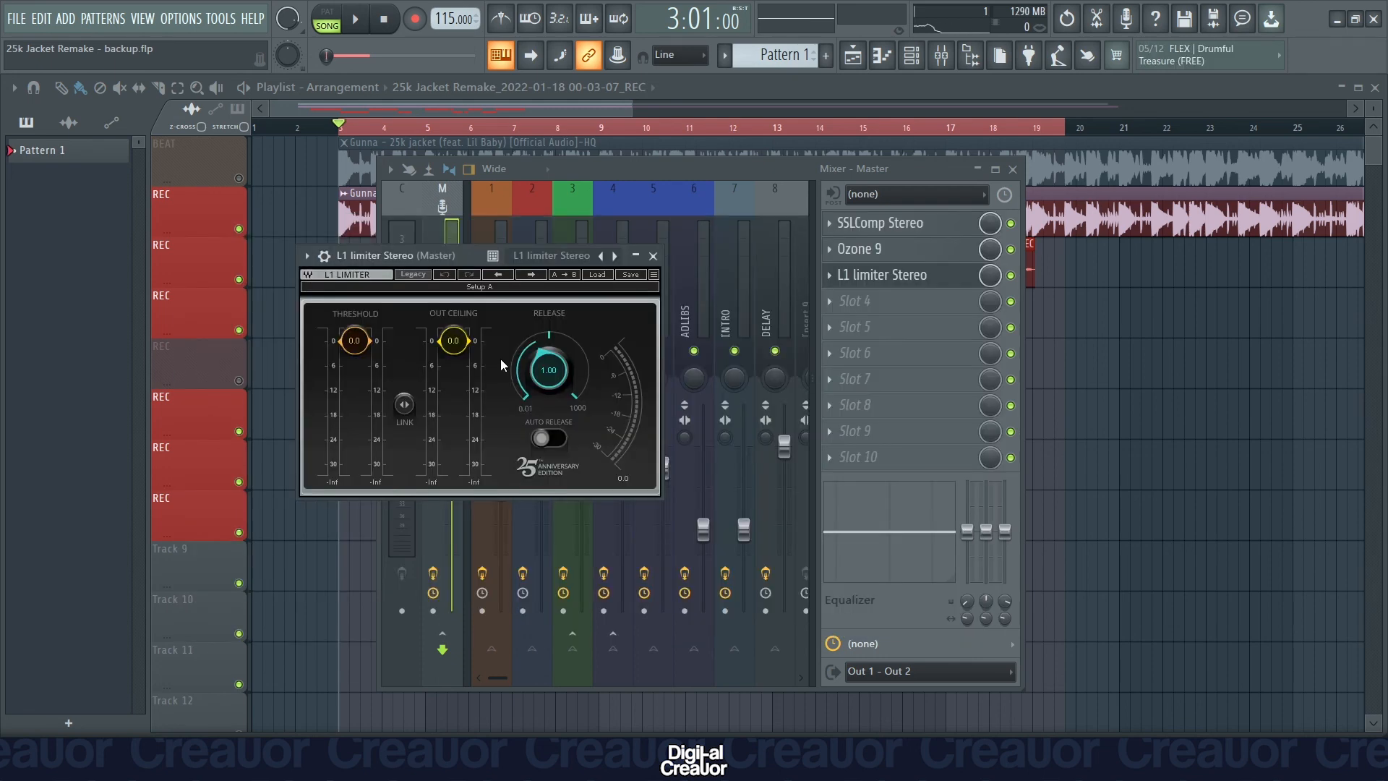
Load the Mastering factory preset in the L1 limiter Stereo on the Master track and close the open plugin and mixer windows.
click(596, 276)
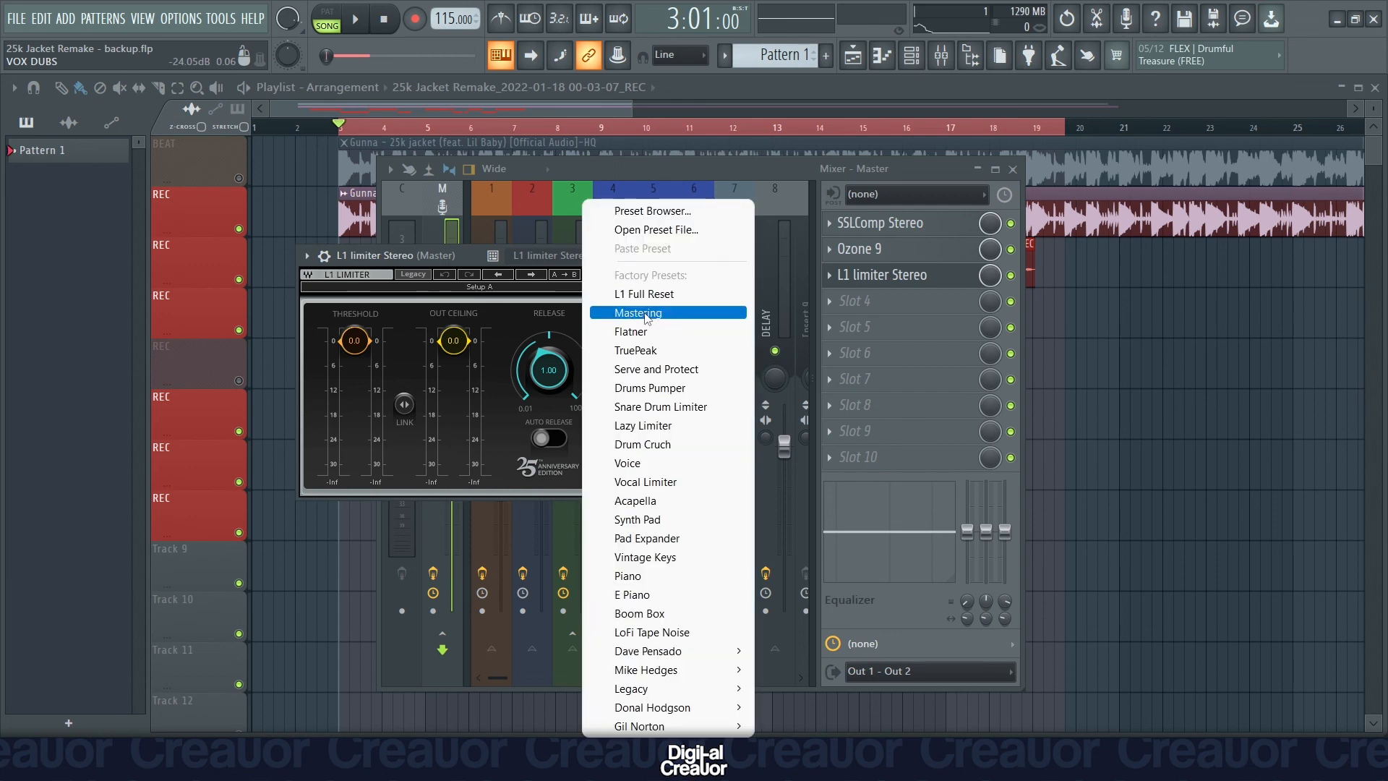
click(649, 315)
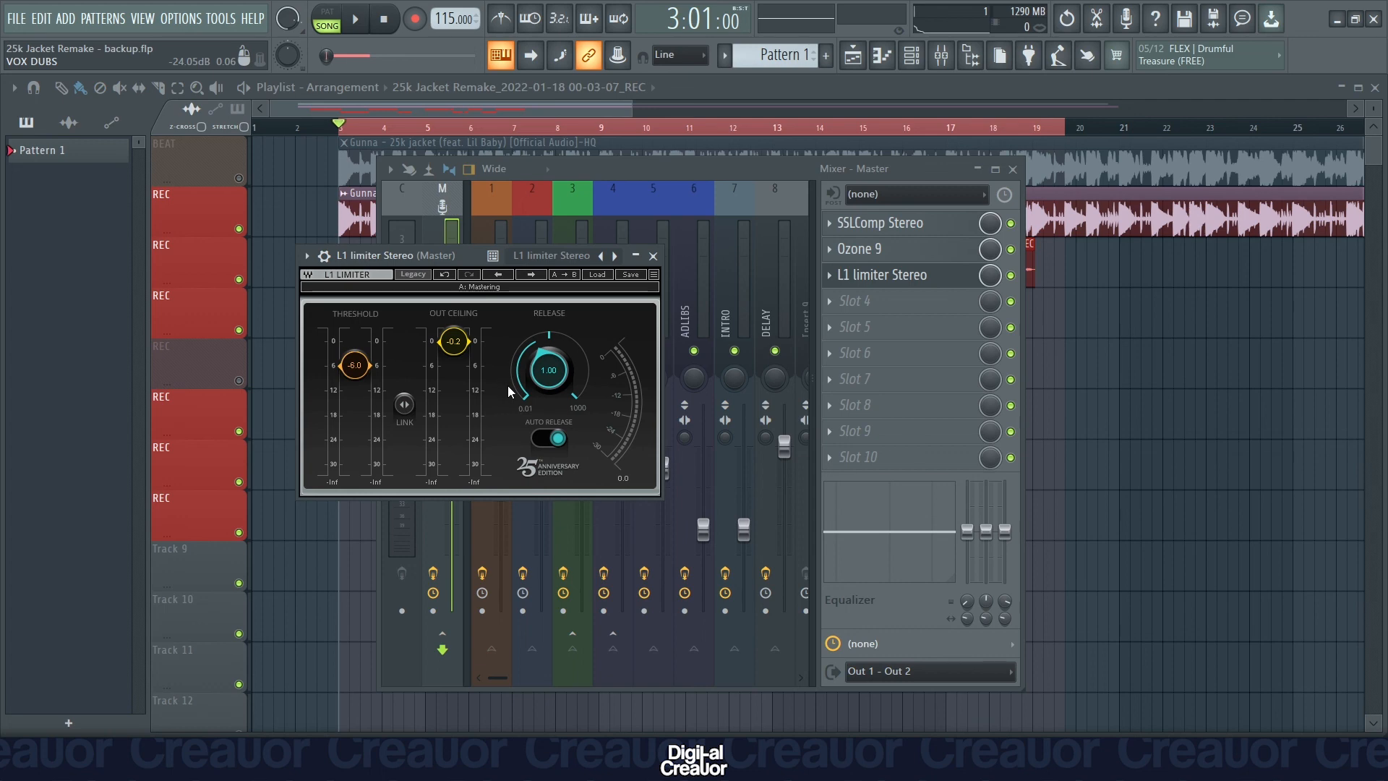
key(F12)
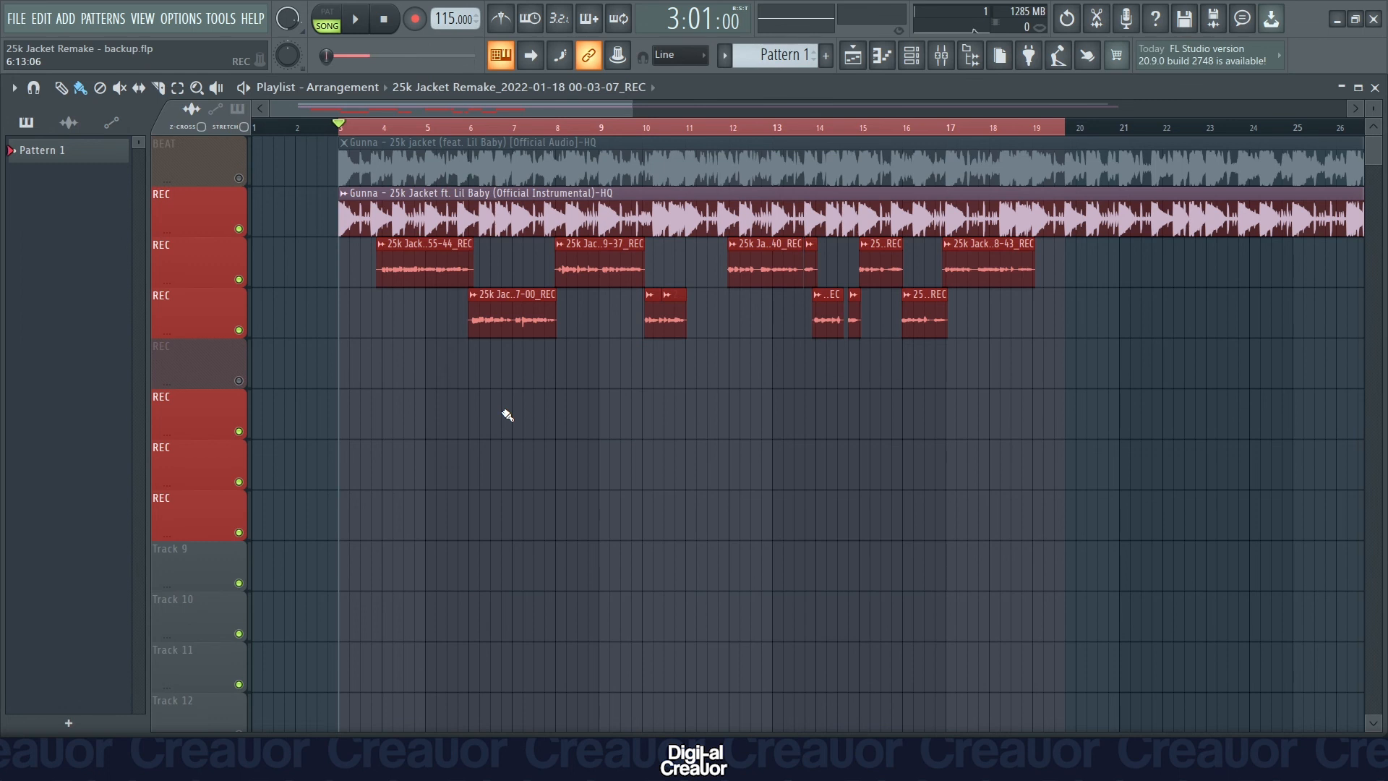